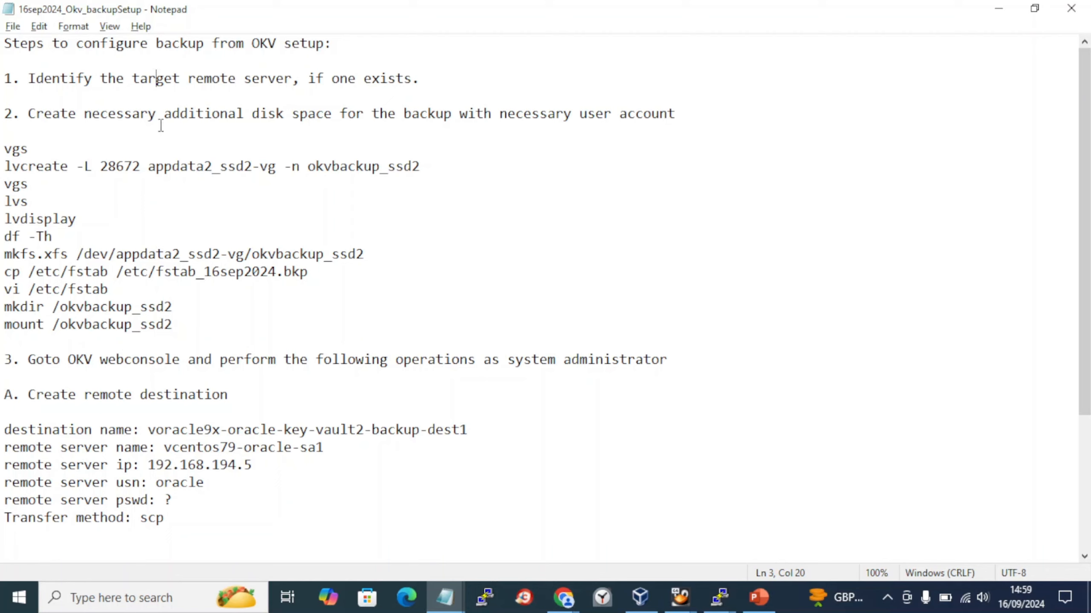
- Copy the remote server name vcentos79-oracle-sa1 from the notes
left_click(4, 122)
left_click(888, 597)
left_click(357, 360)
left_click_drag(197, 324, 2, 147)
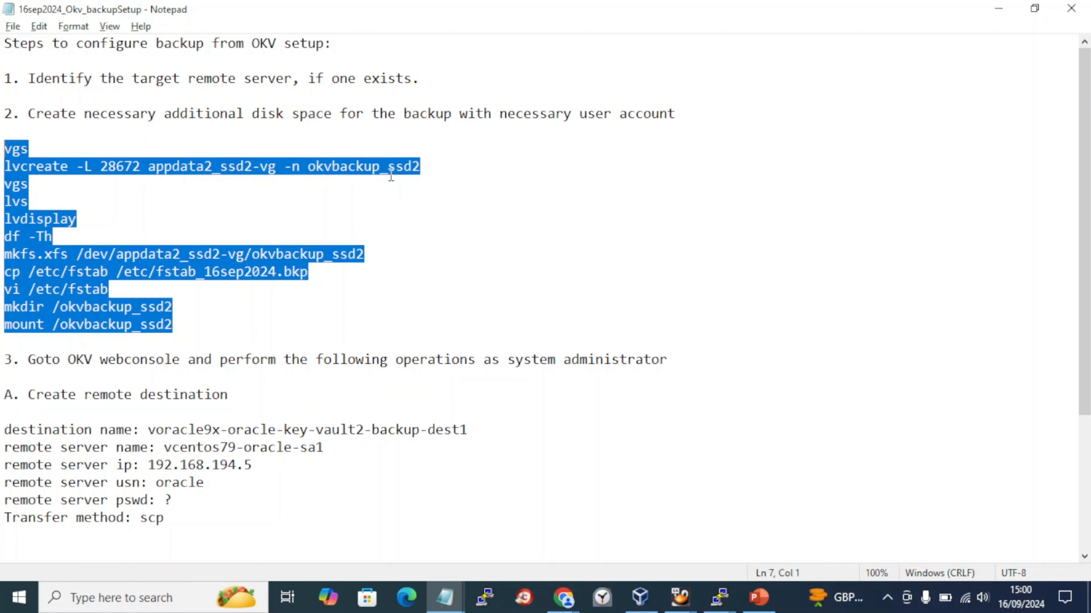
left_click_drag(363, 447, 157, 447)
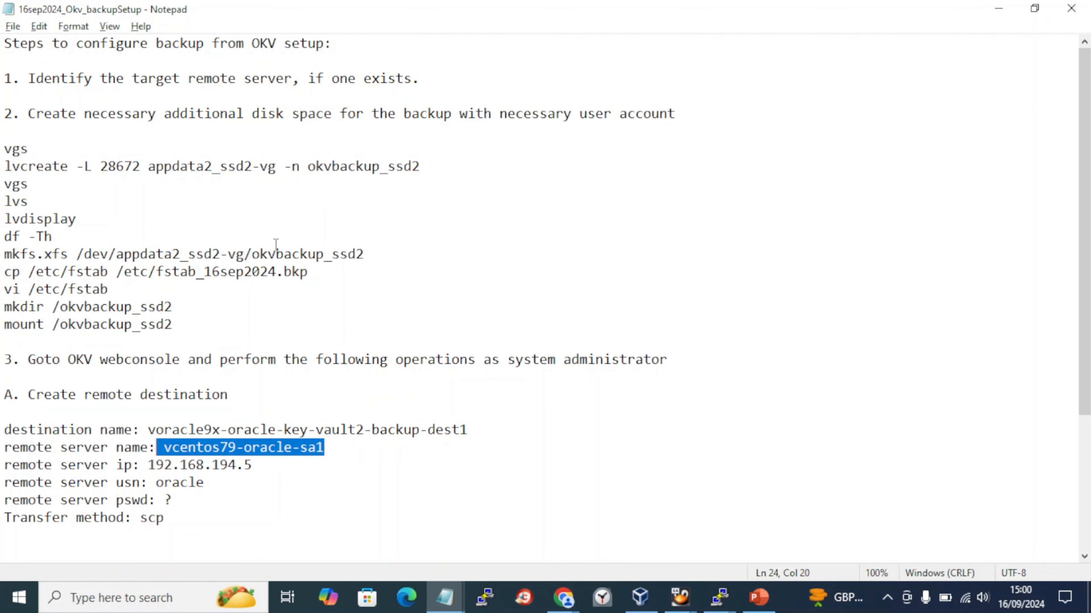
key("ctrl+c")
- Add a 'remote server: vcentos79-oracle-sa1' line under step 1 and save the notes
left_click(469, 77)
key("Return")
key("Return")
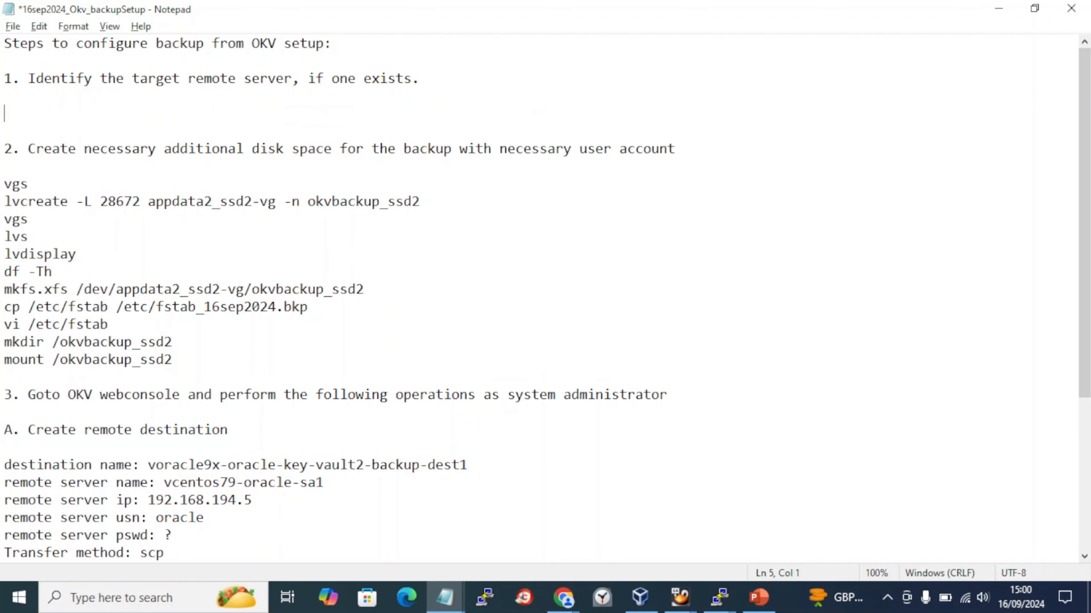
key("ctrl+v")
key("Home")
type("remote")
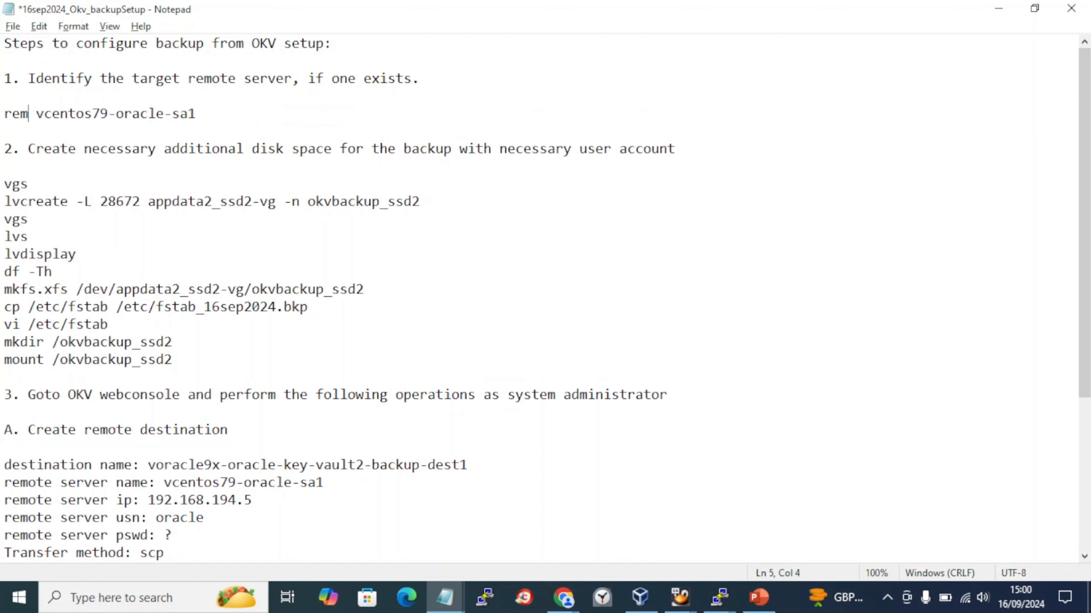
type(" server:")
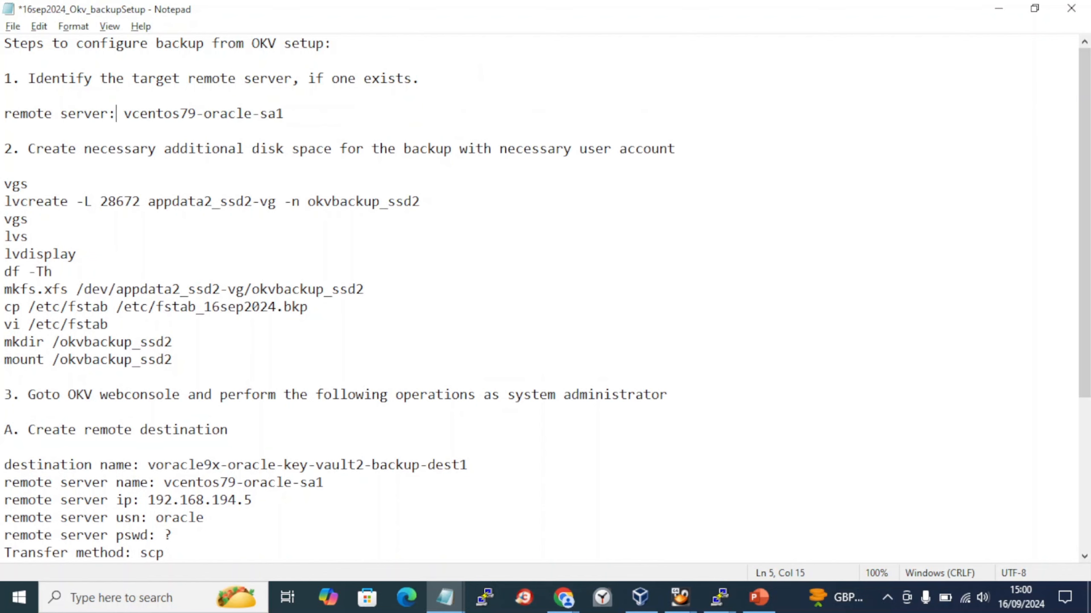
key("ctrl+s")
scroll(471, 73, "down", 3)
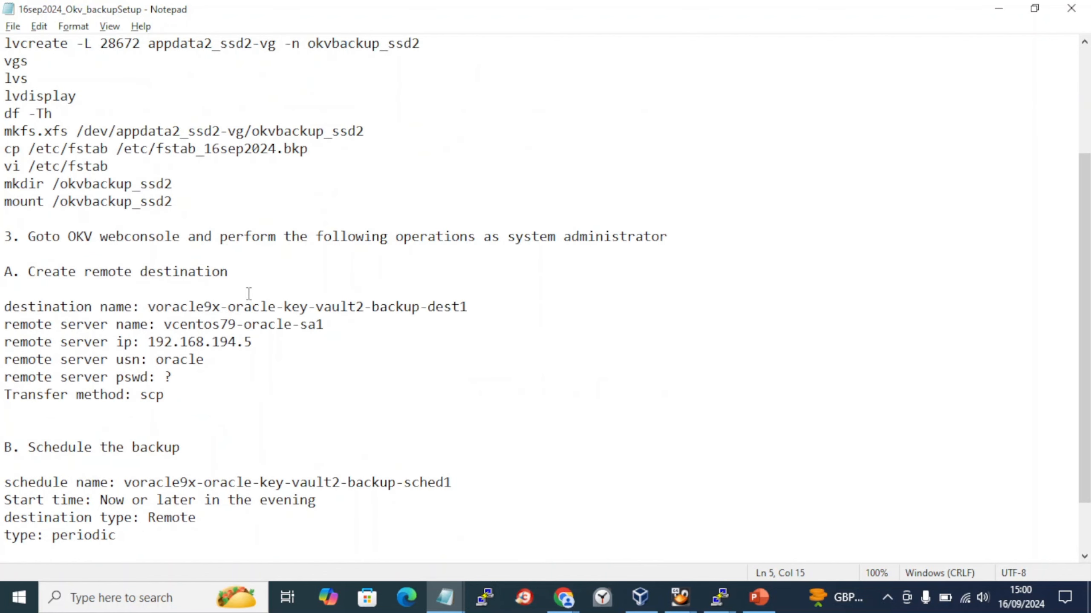
- In the vcentos79-oracle-sa1 terminal, clear the screen and check disk usage with df -Th
left_click(719, 597)
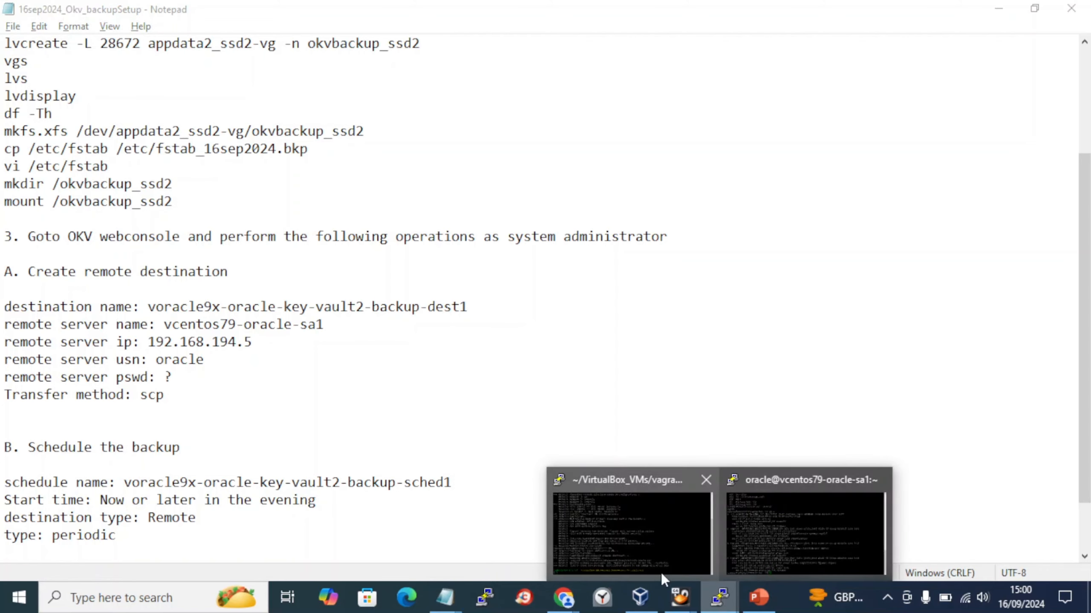
left_click(759, 535)
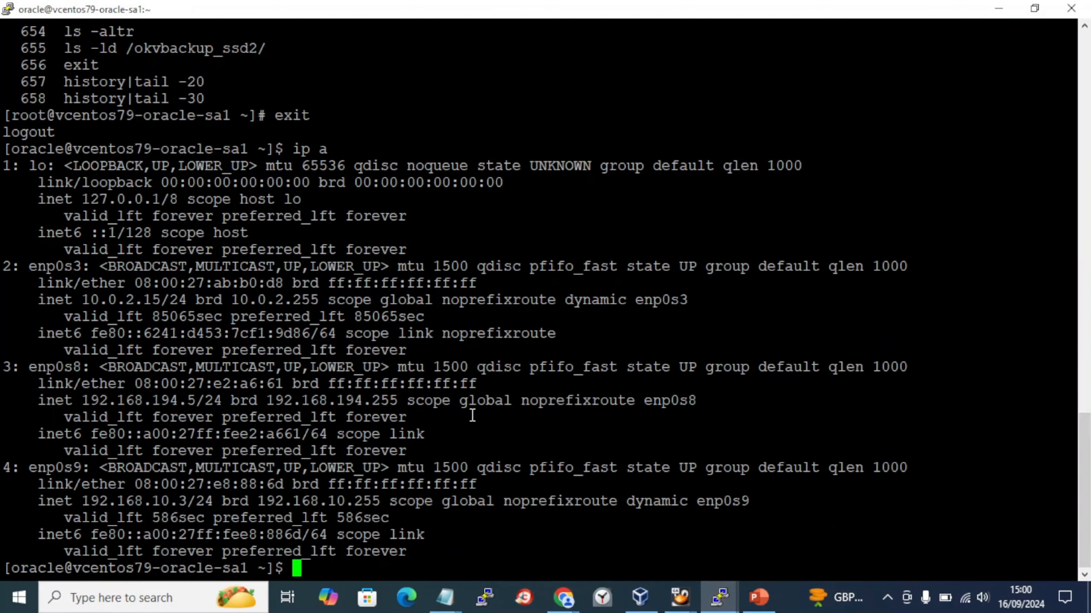
type("clear")
key("Return")
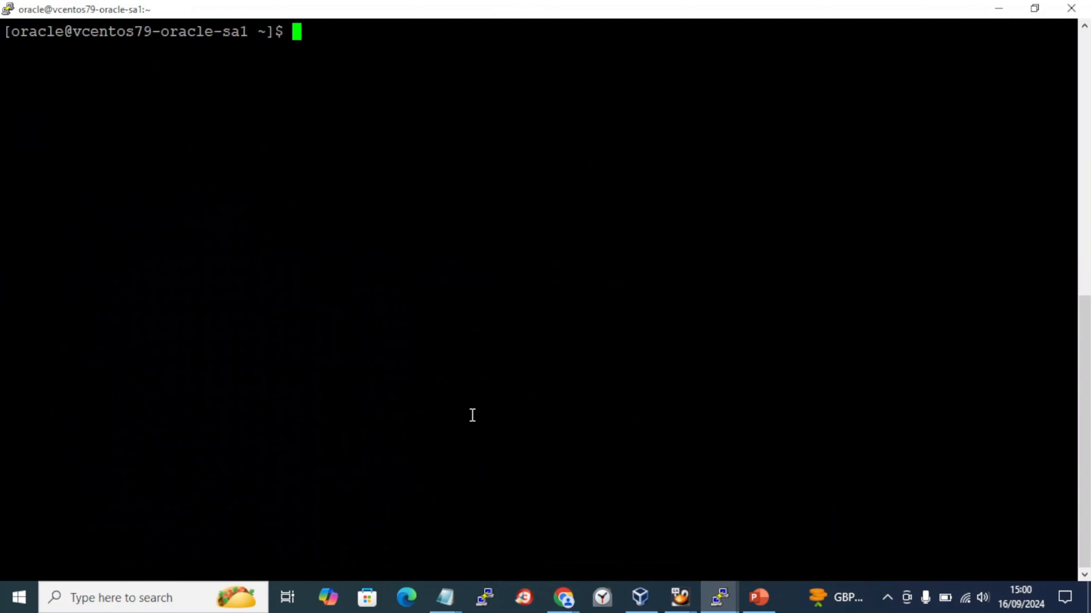
type("df -Th")
key("Return")
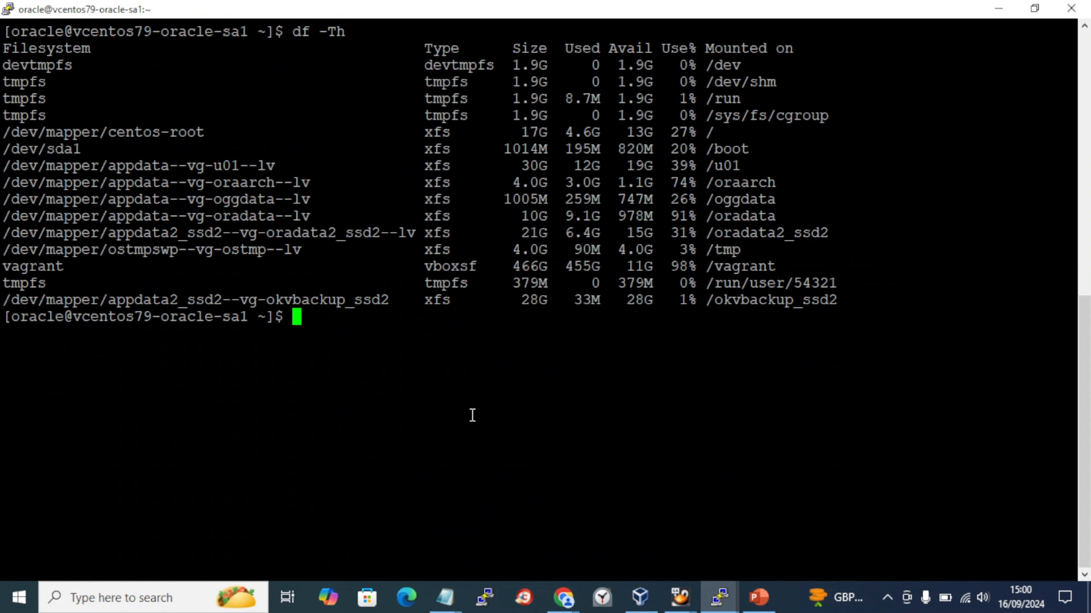
- Change into /okvbackup_ssd2 and list its contents
double_click(119, 35)
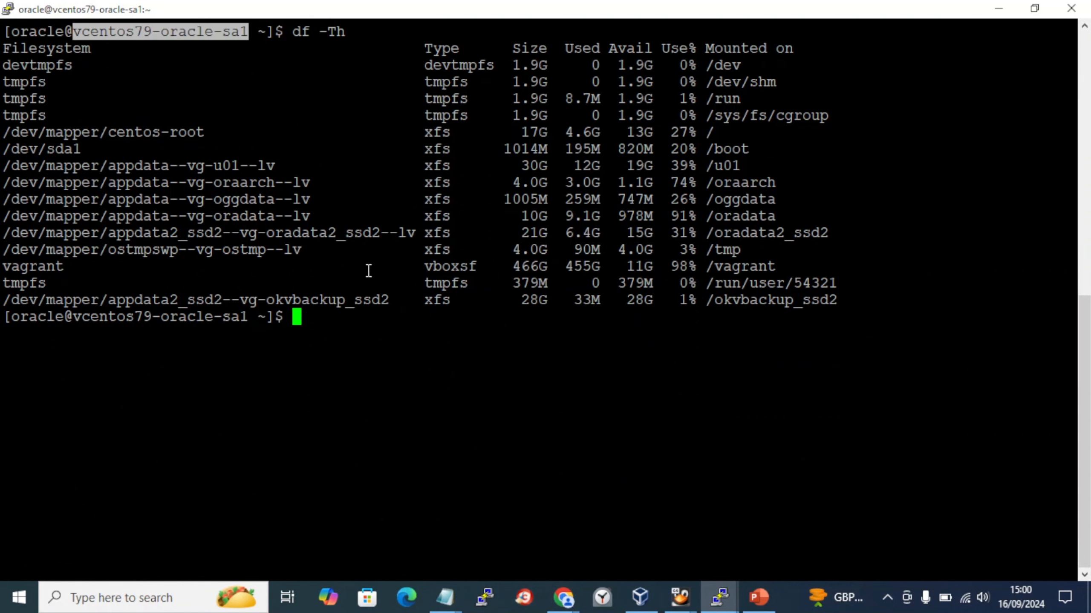
double_click(827, 301)
key("ctrl+c")
type("ls")
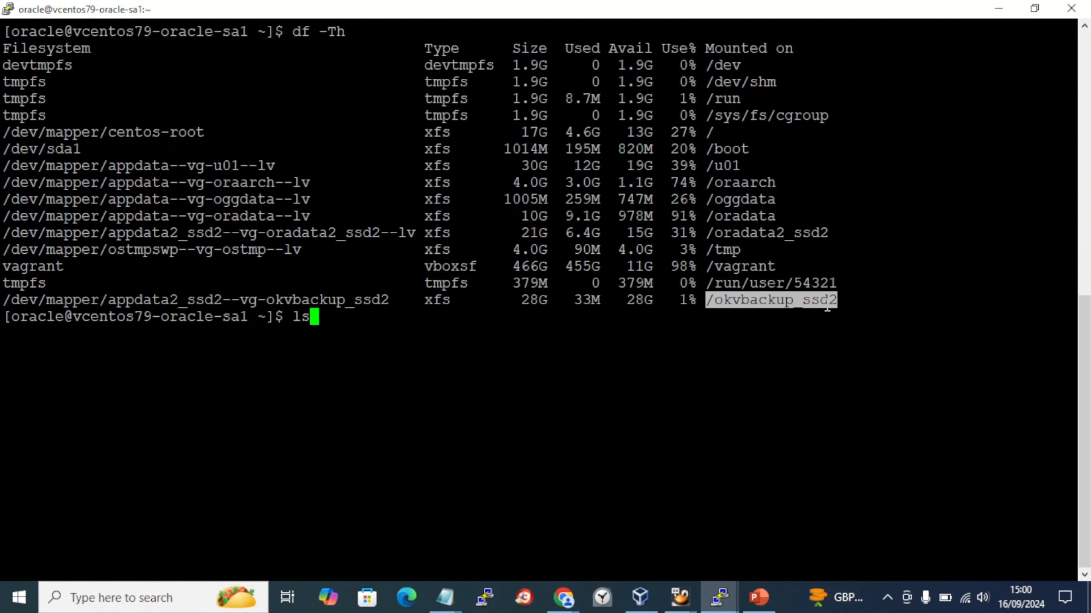
type(" -altr")
key("Return")
type("cd")
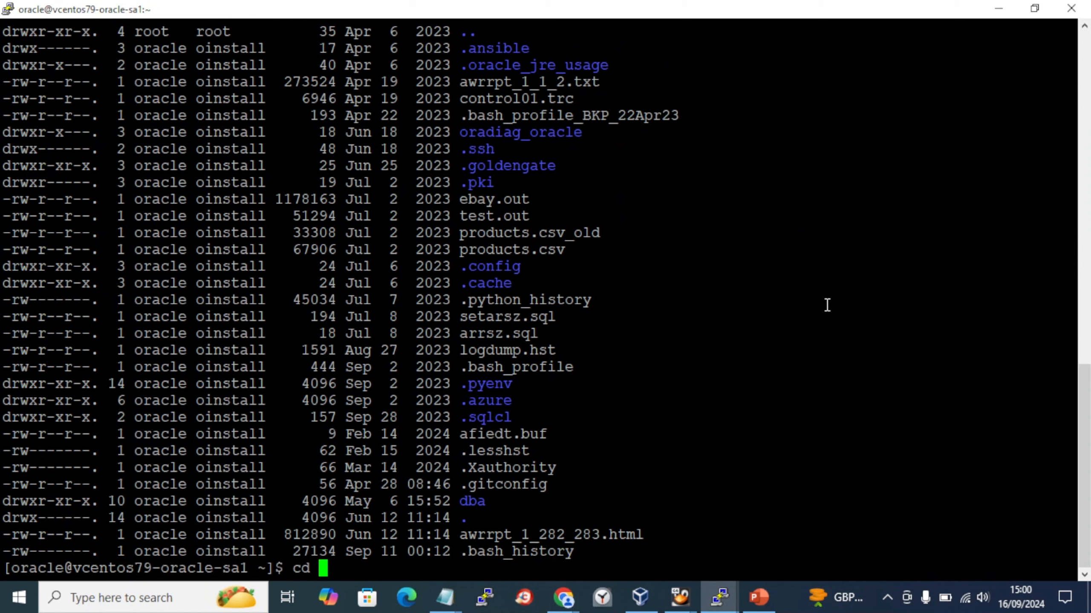
right_click(827, 305)
key("Return")
type("ls -altr")
key("Return")
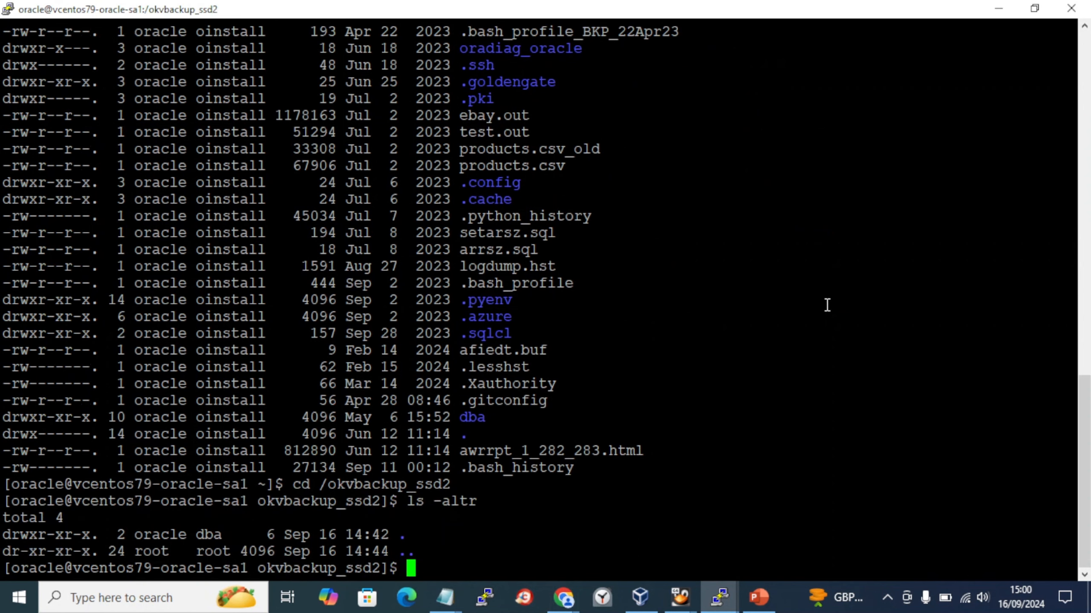
- Create the voracle9x-oracle-key-vault2-backup-dest1 folder with mkdir
type("mkdir")
key("alt+Tab")
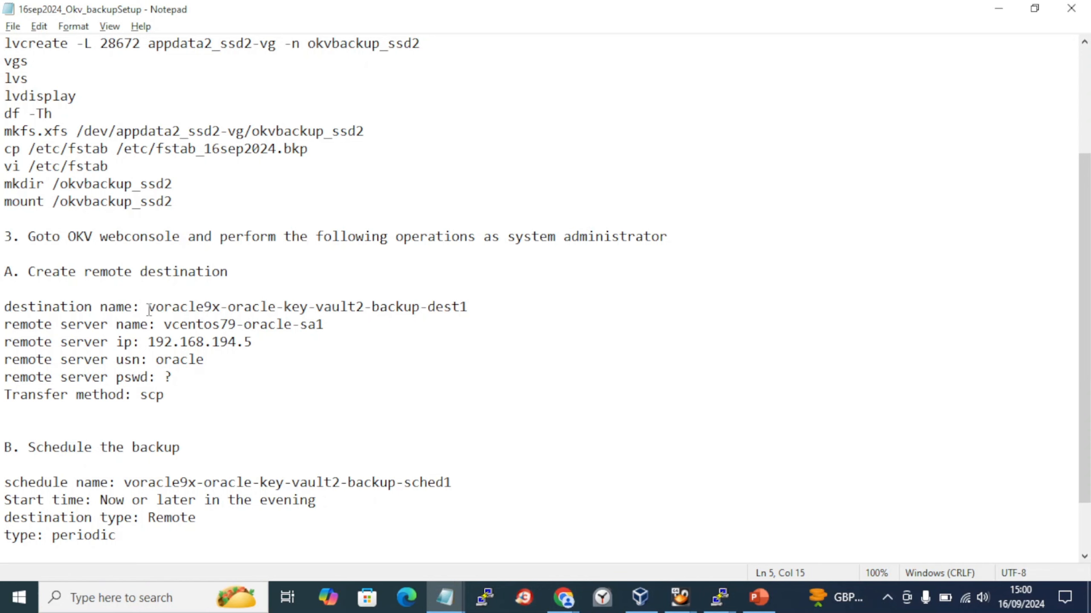
left_click_drag(149, 307, 481, 301)
key("ctrl+c")
key("alt+Tab")
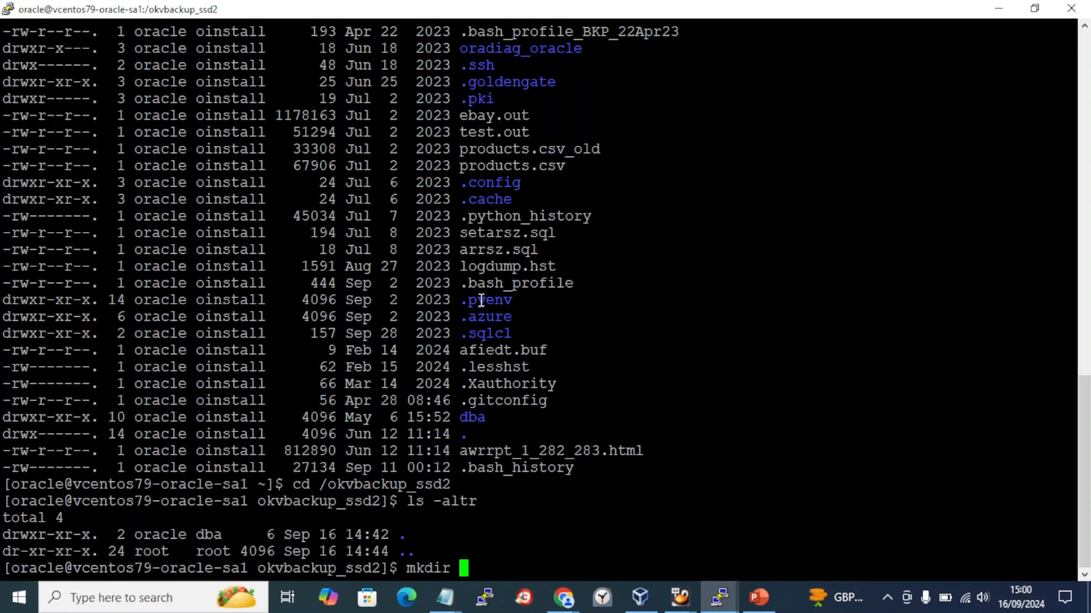
right_click(481, 301)
key("Return")
- Enter the new folder, confirm it with pwd and ls -altr, and copy its full path
type("cd")
right_click(481, 301)
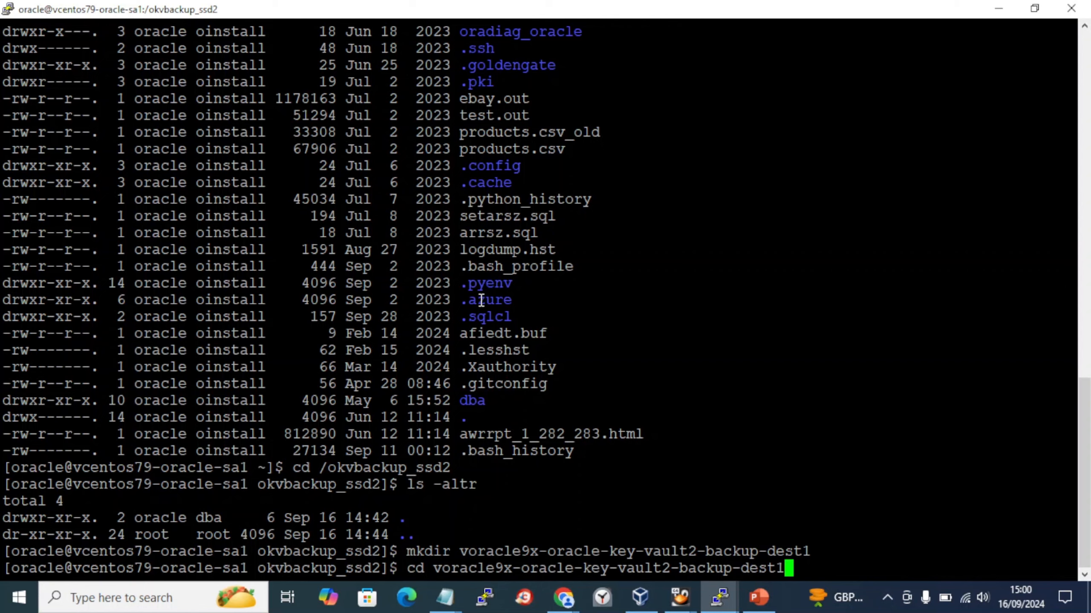
key("Return")
type("pwd")
key("Return")
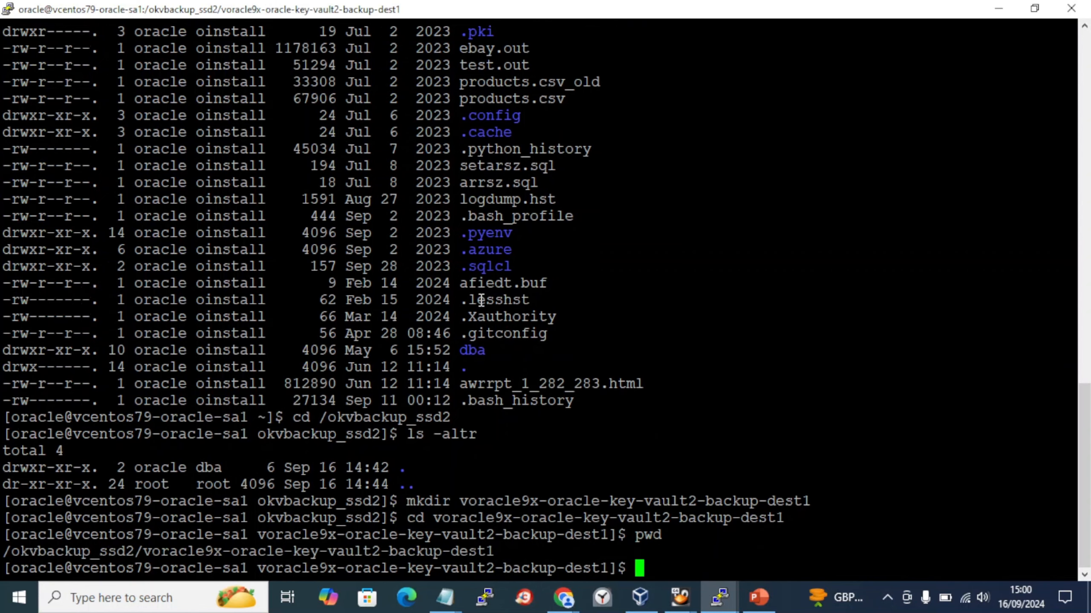
type("ls -altr")
key("Return")
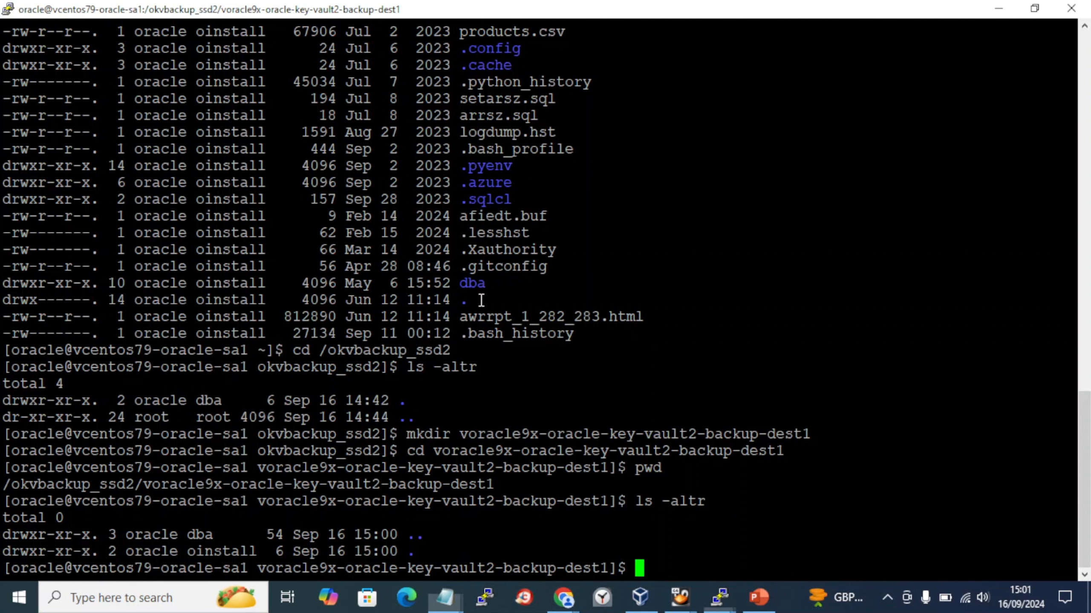
type("pwd")
key("Return")
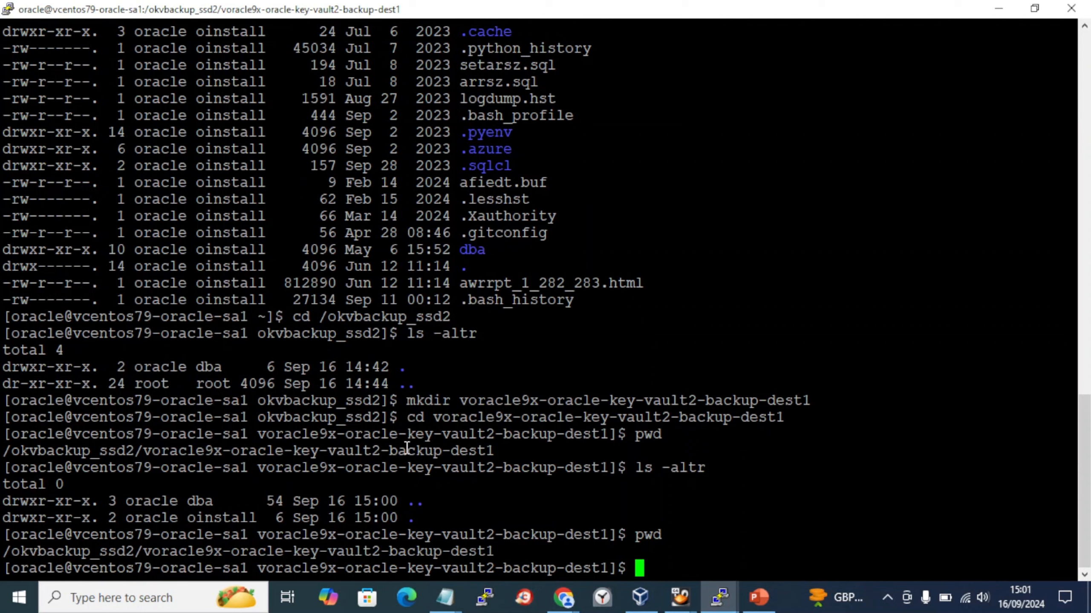
double_click(322, 554)
- Add 'destination path: /okvbackup_ssd2/voracle9x-oracle-key-vault2-backup-dest1' below the scp transfer method and save
key("alt+Tab")
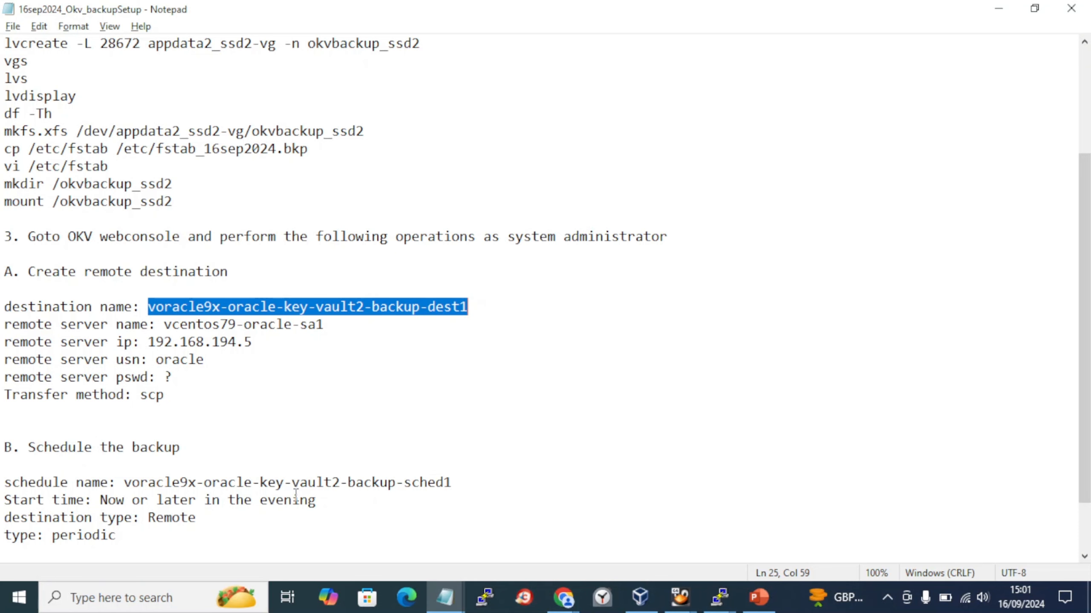
left_click(272, 405)
type("destinatio")
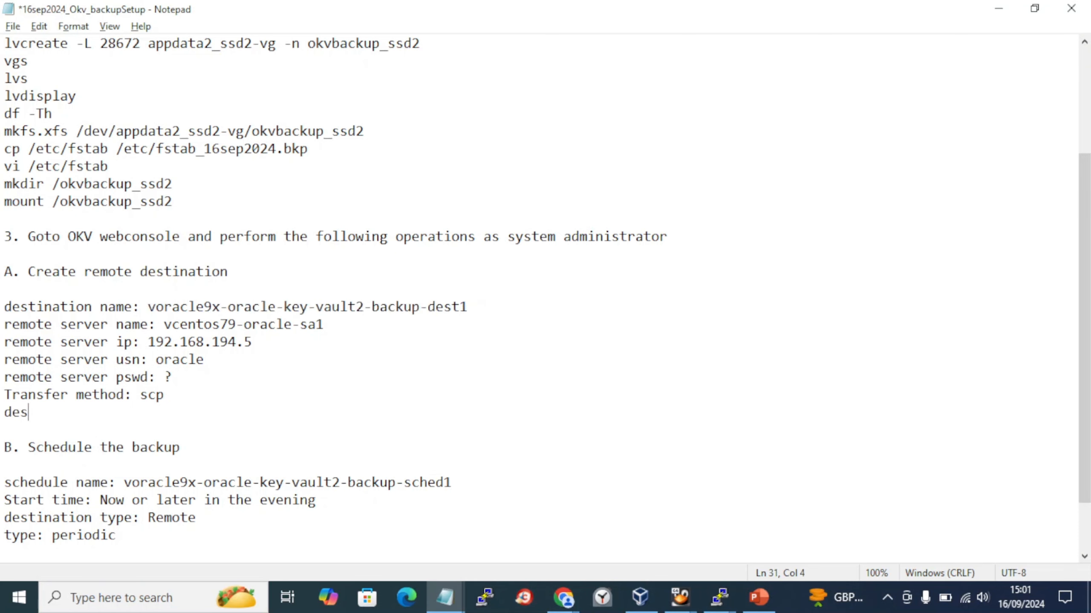
key("BackSpace")
type("on path:")
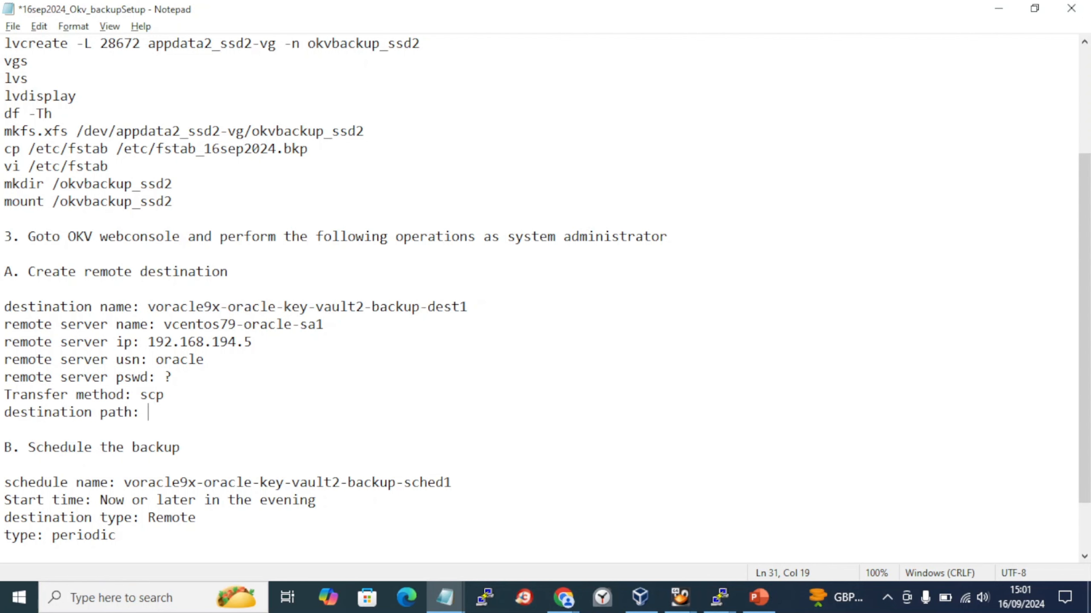
key("ctrl+v")
key("ctrl+s")
- Select the remote destination details under step 3 of the notes
scroll(272, 406, "up", 3)
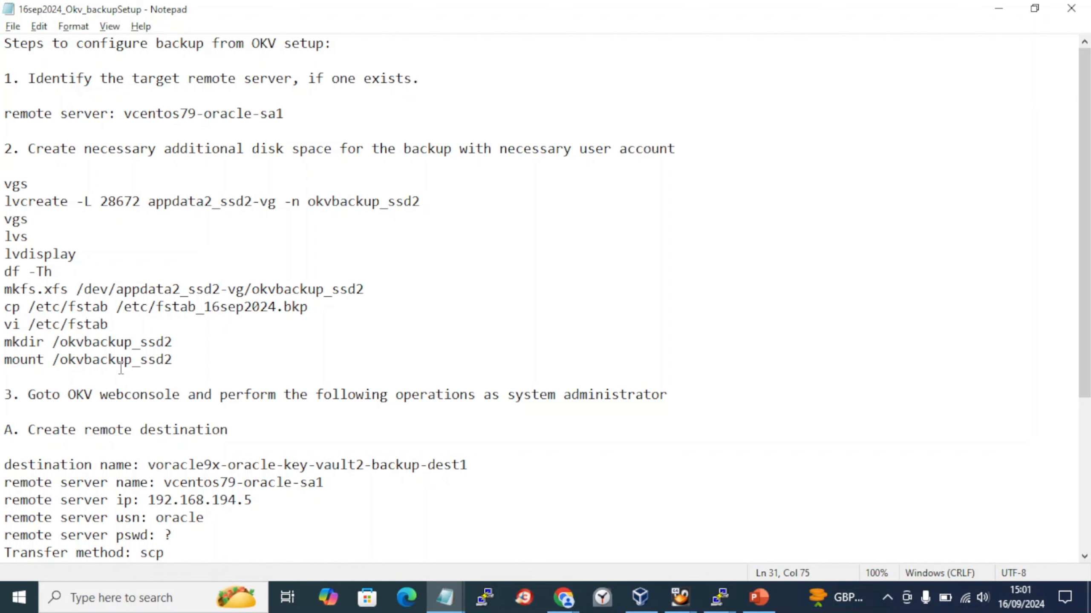
scroll(121, 367, "down", 1)
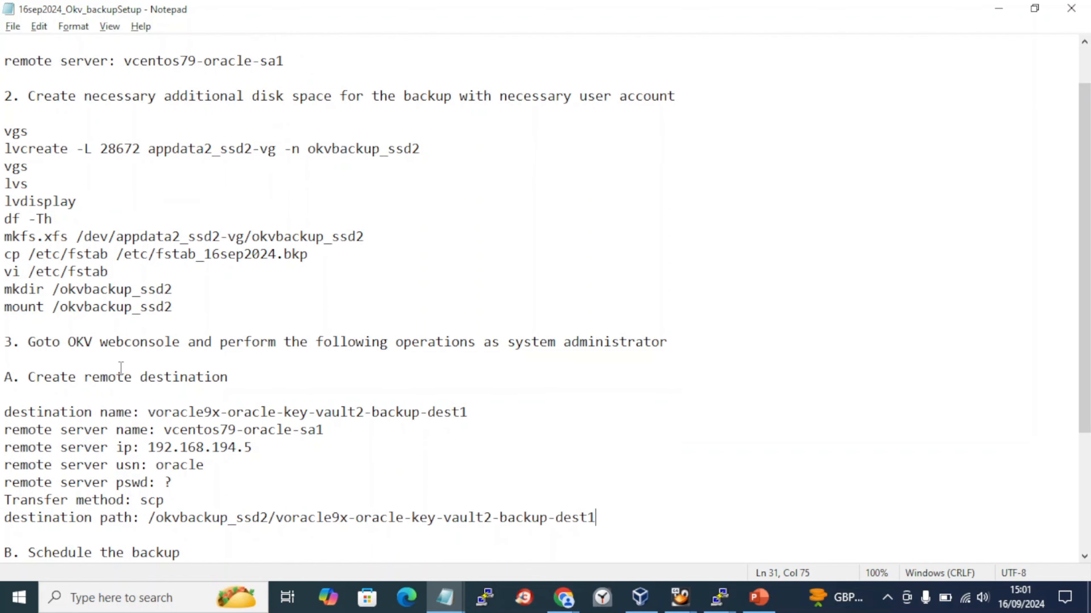
left_click(70, 352)
scroll(70, 351, "down", 3)
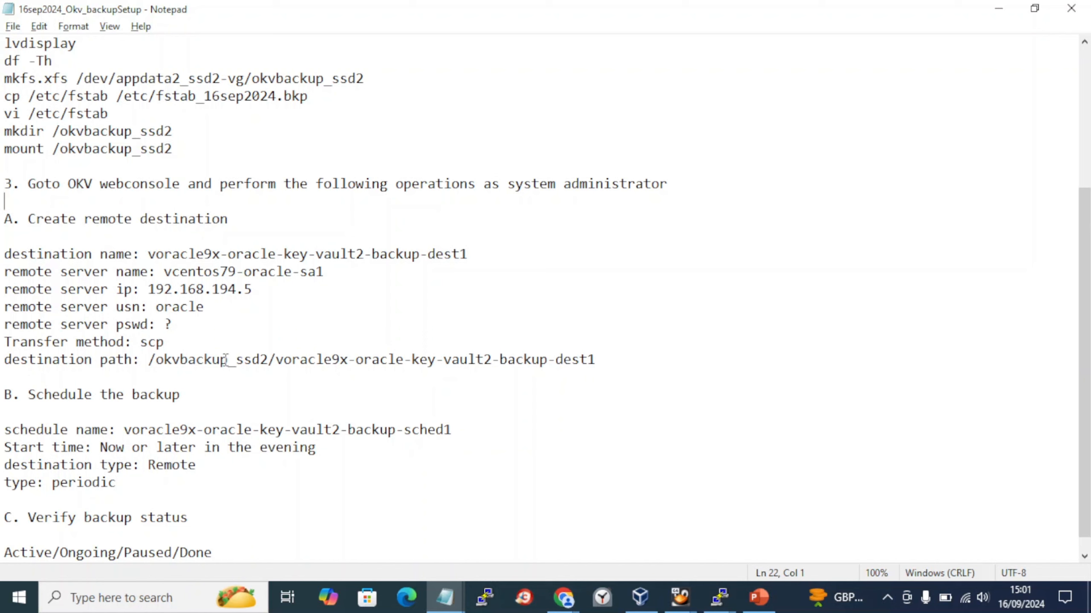
left_click_drag(225, 360, 6, 236)
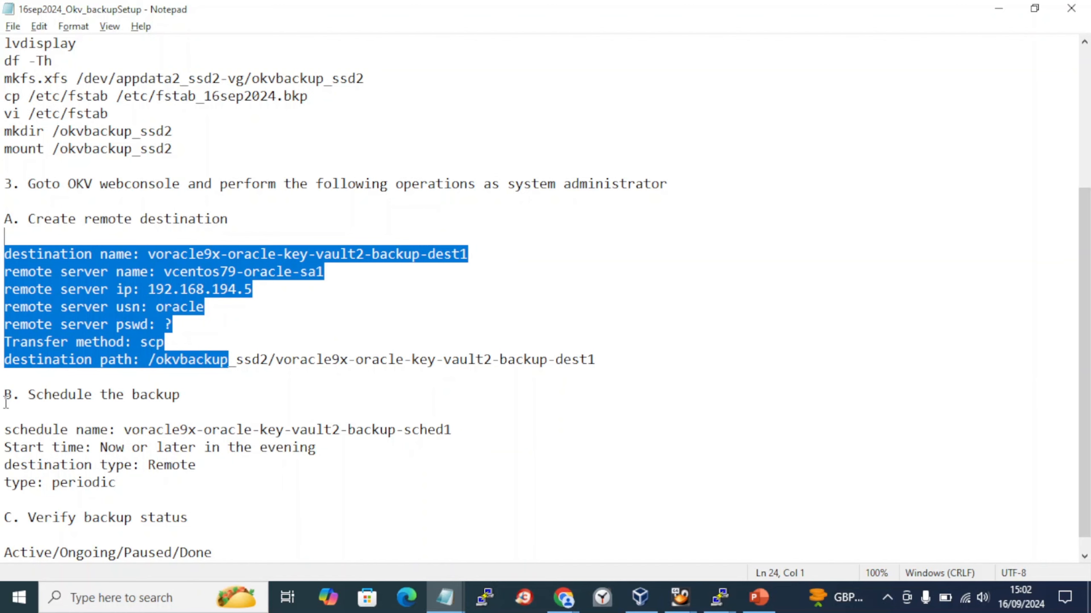
scroll(6, 403, "down", 1)
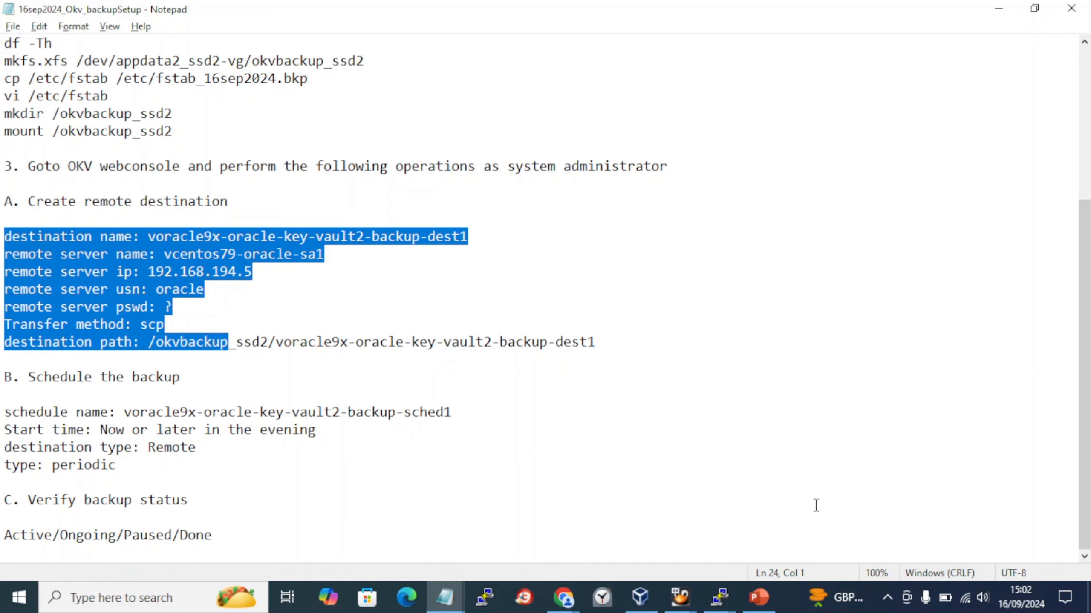
- Sign in to the Oracle Key Vault console as admin with the account password
left_click(565, 604)
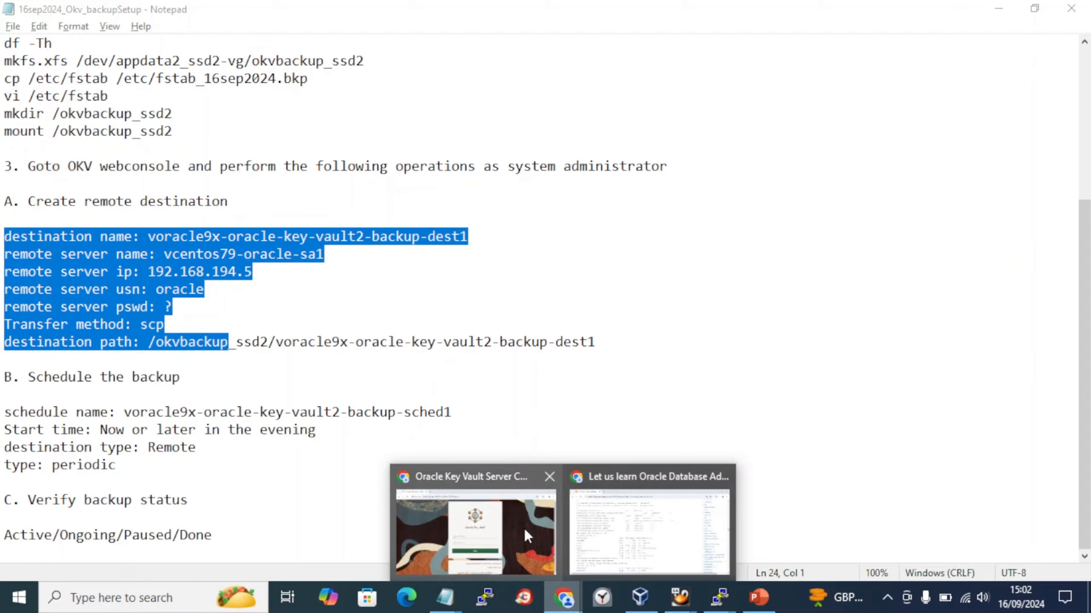
left_click(523, 527)
type("admin")
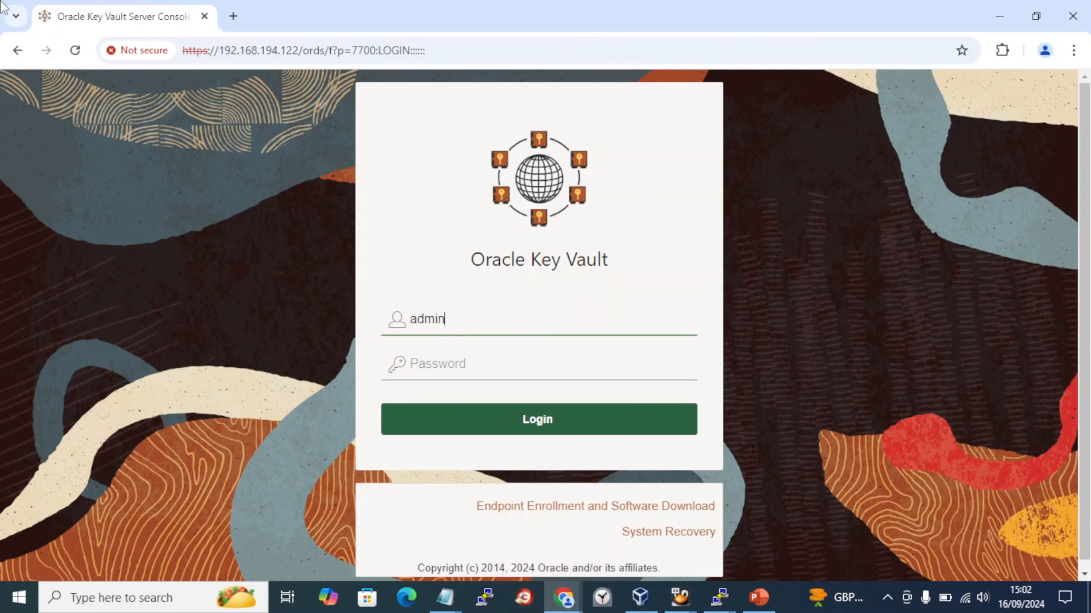
key("Tab")
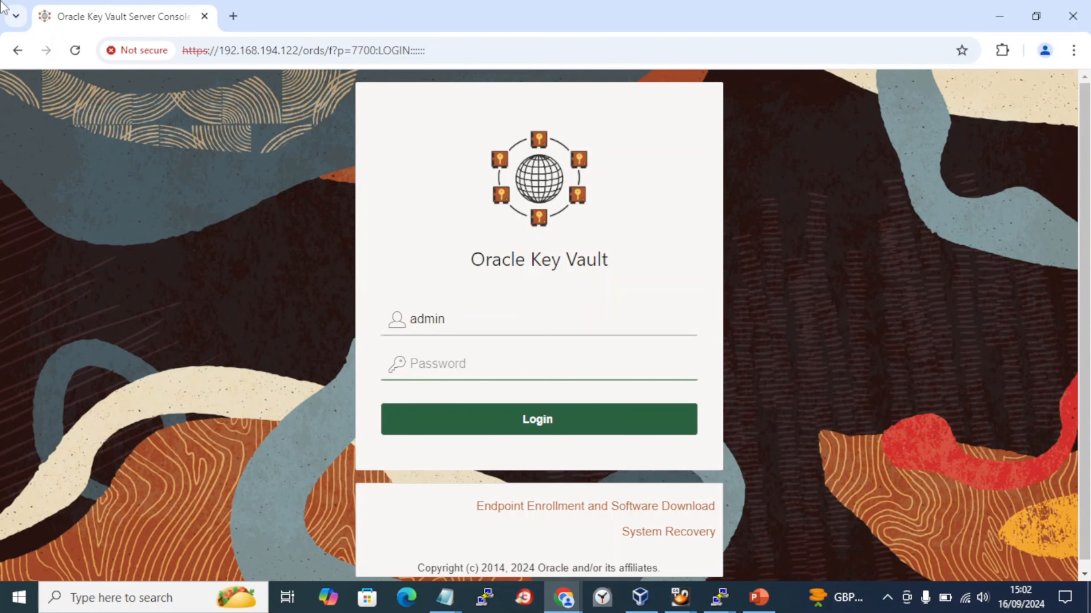
type("••••••••")
key("BackSpace")
key("BackSpace")
key("BackSpace")
key("BackSpace")
key("BackSpace")
key("BackSpace")
key("BackSpace")
key("BackSpace")
type("•••••••••")
key("Return")
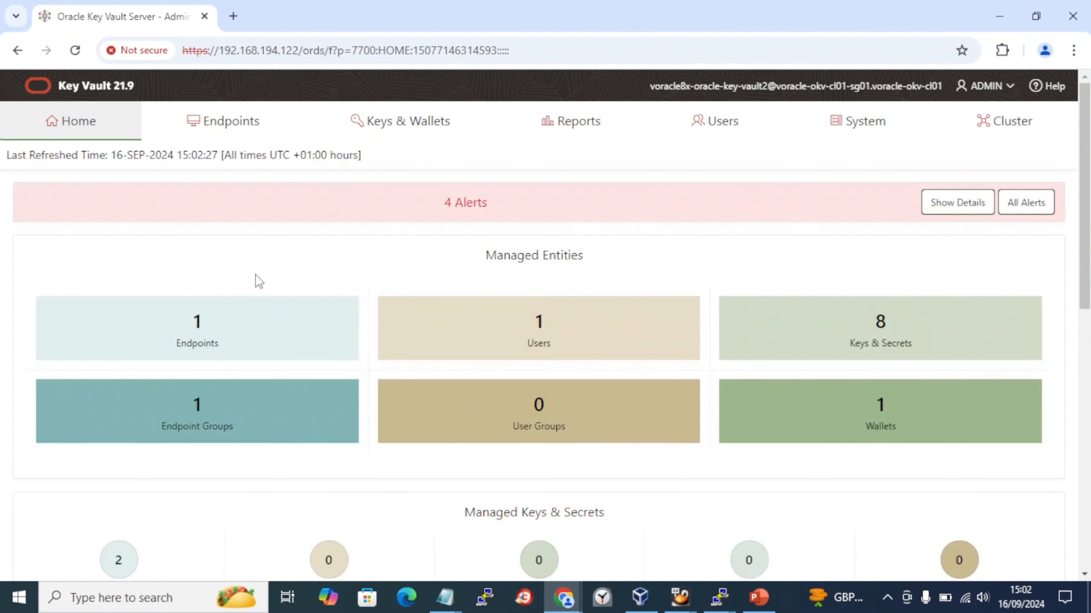
- Launch Microsoft Word and start a blank document containing a placeholder 'x'
left_click(9, 608)
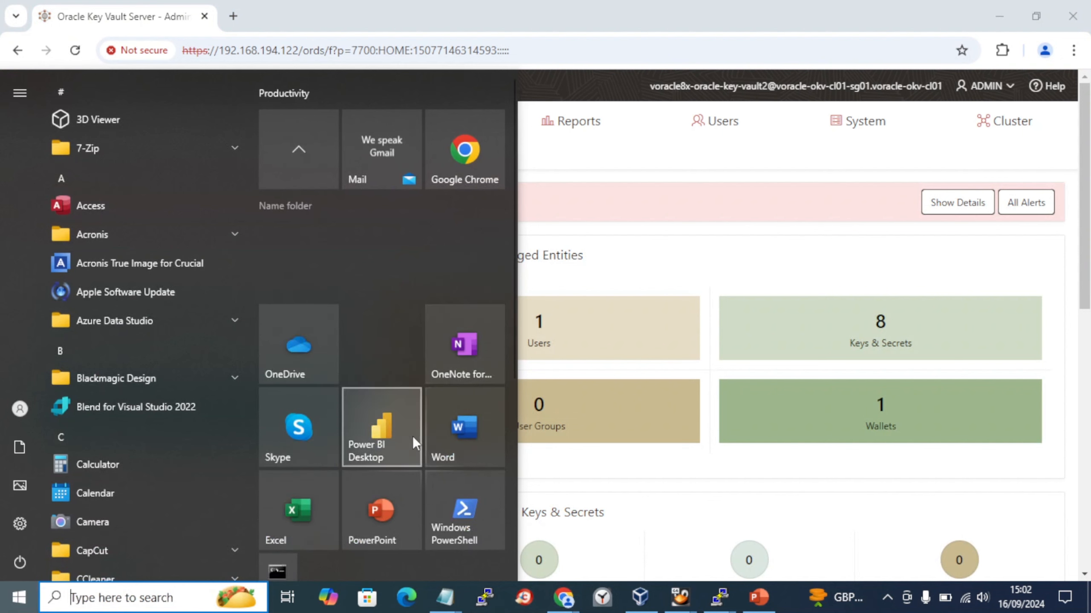
left_click(480, 438)
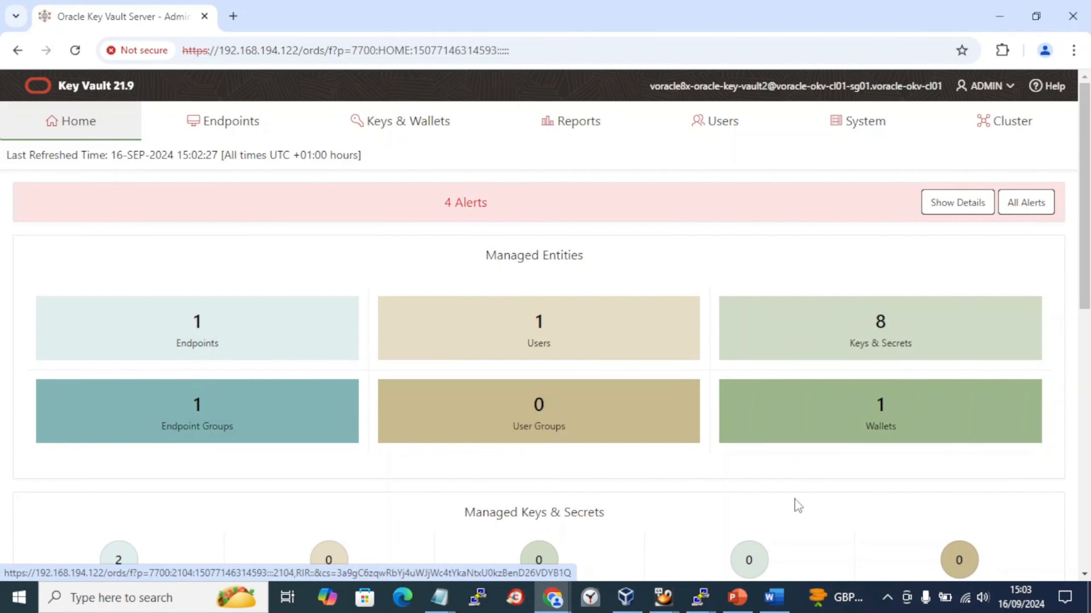
left_click(887, 598)
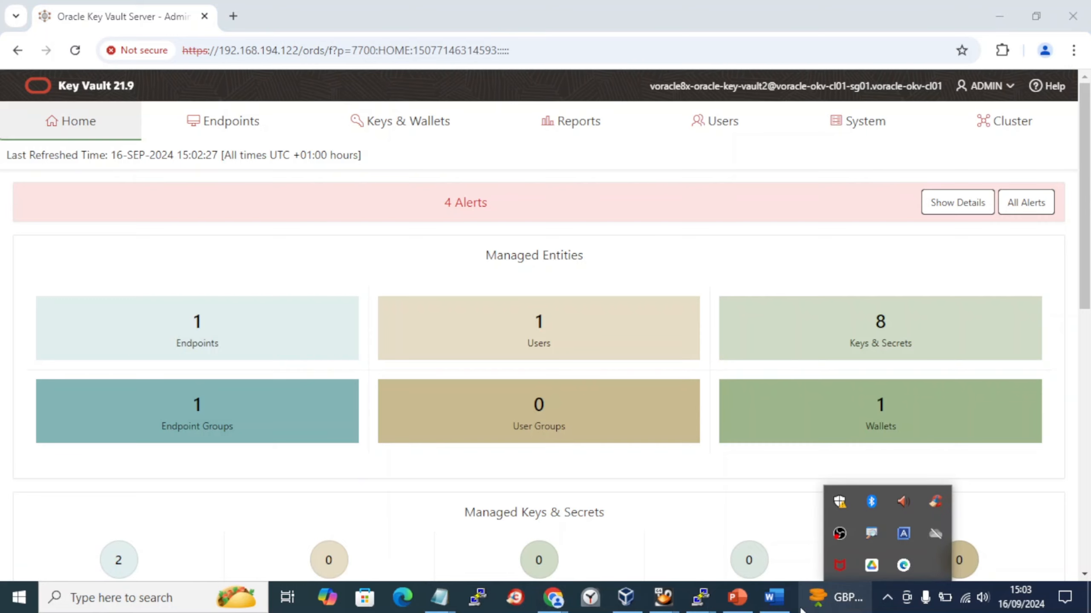
type("x")
key("alt+Tab")
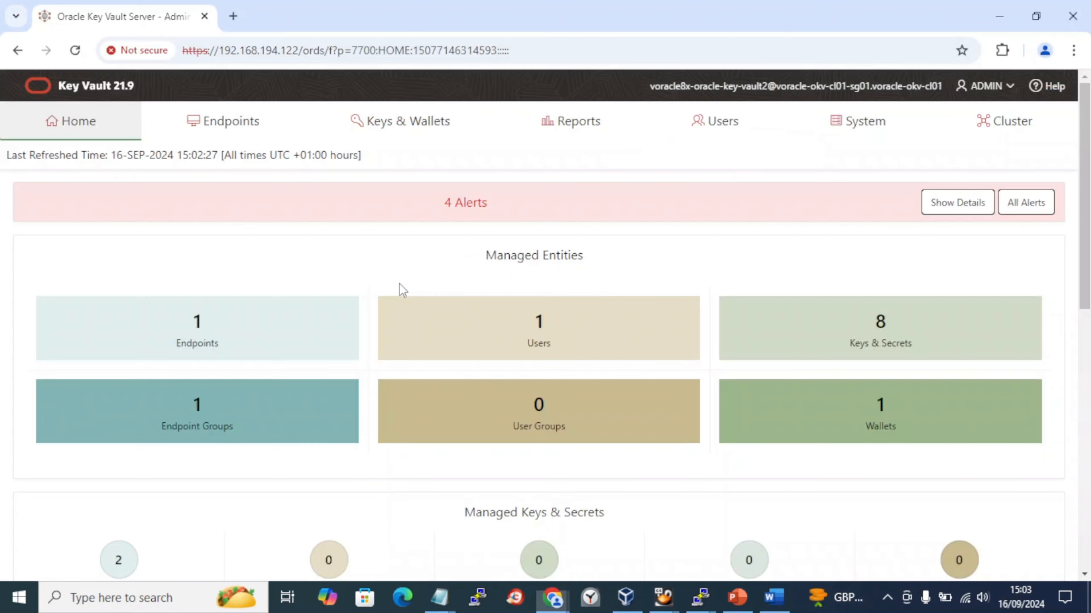
key("alt+Tab")
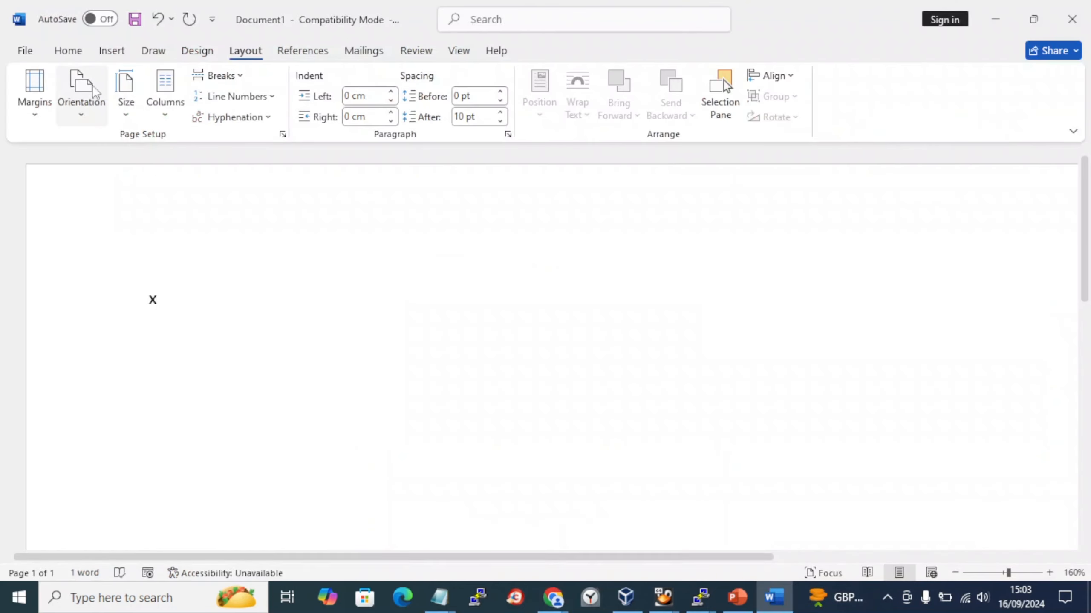
- Delete the stray X and insert a screenshot of the Key Vault Home dashboard into Document1
left_click(111, 51)
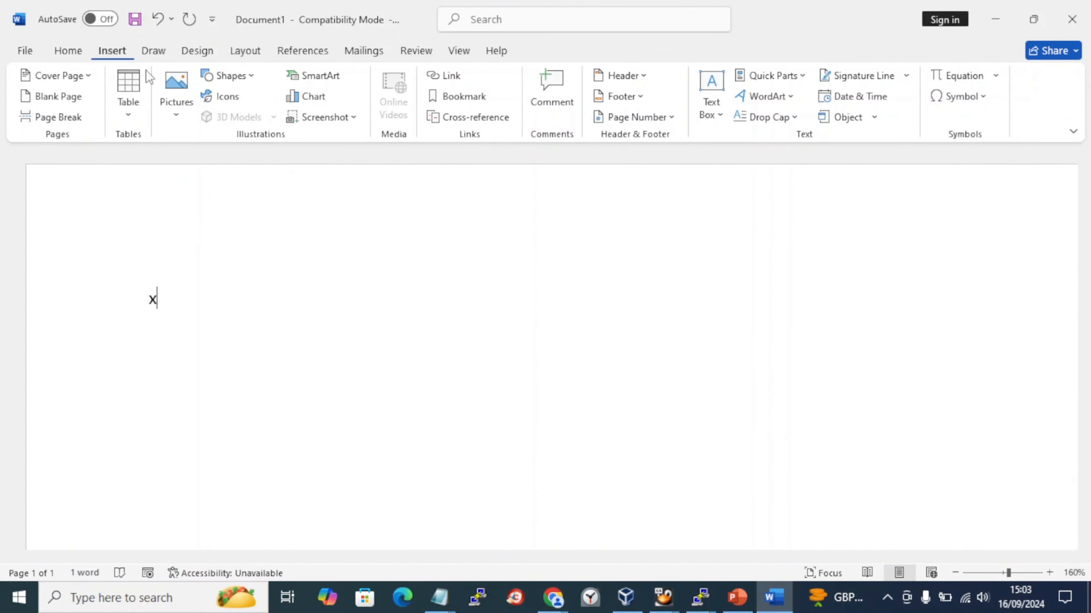
left_click(345, 123)
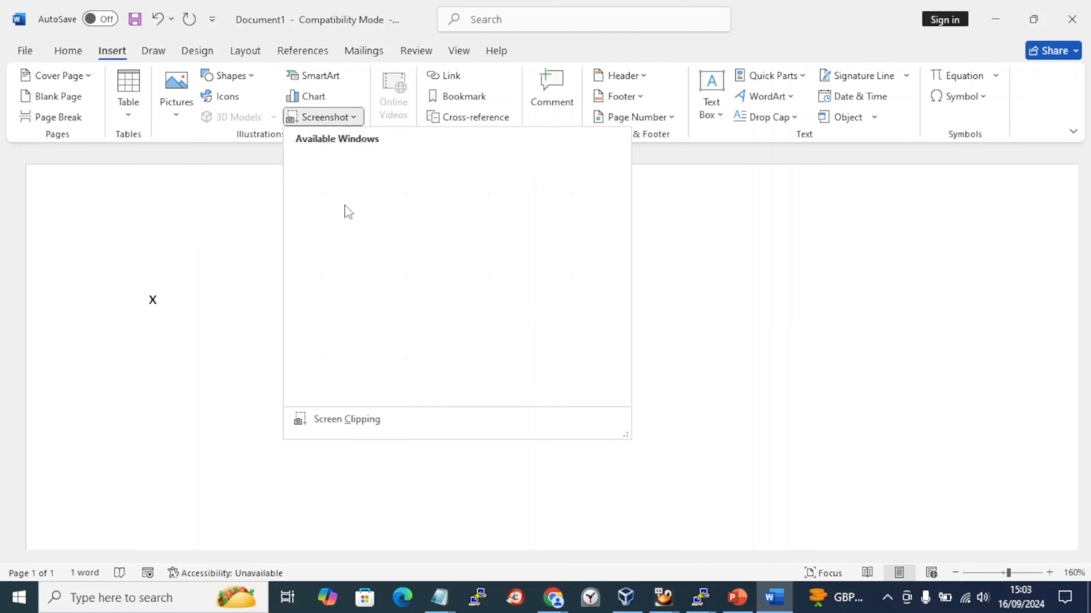
left_click(164, 302)
key("BackSpace")
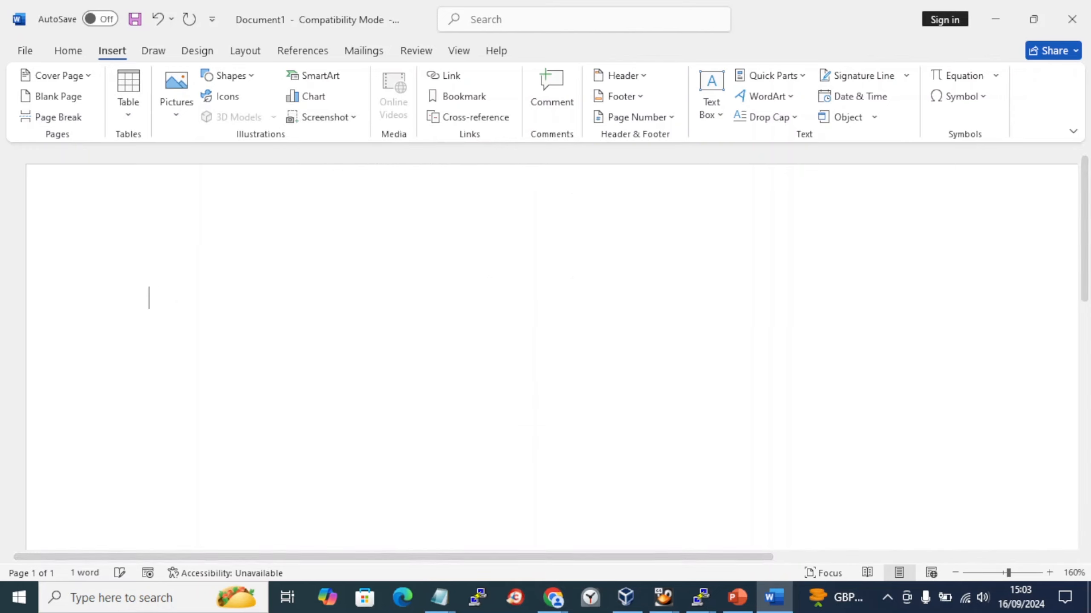
left_click(326, 117)
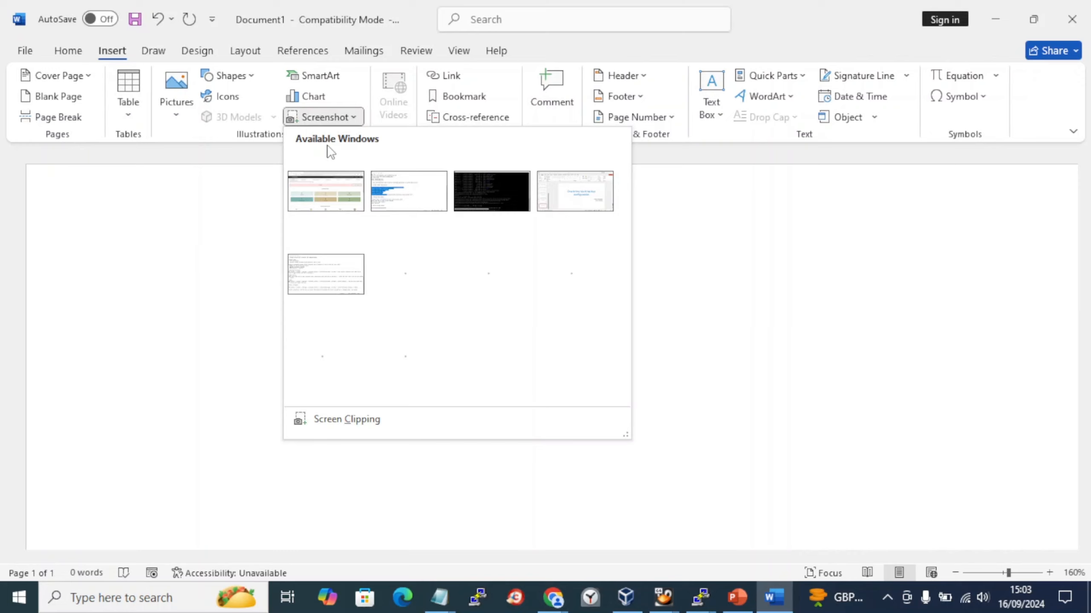
left_click(329, 191)
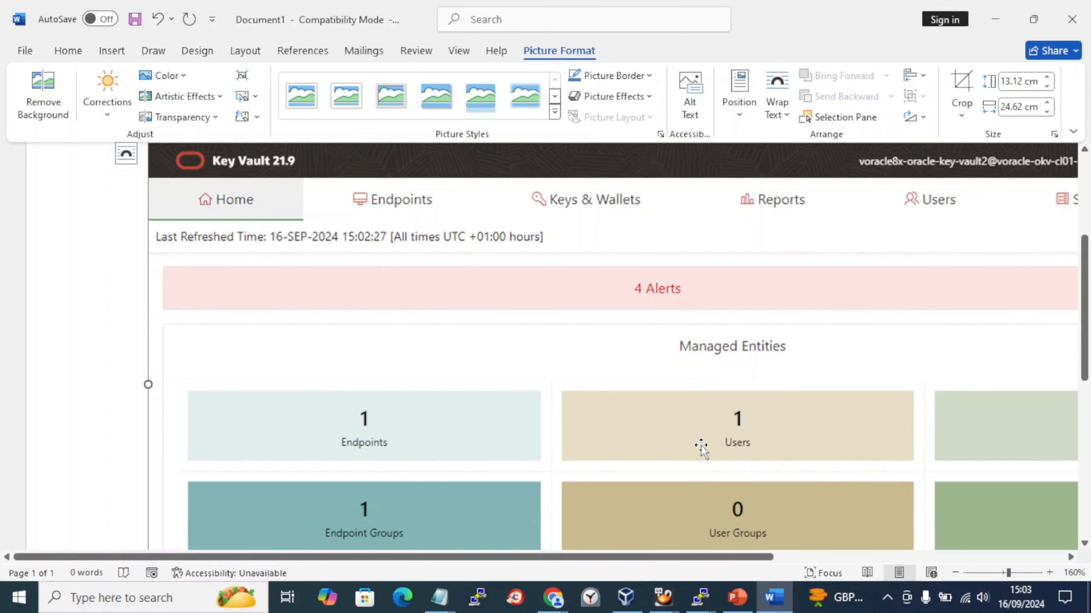
scroll(701, 447, "down", 8)
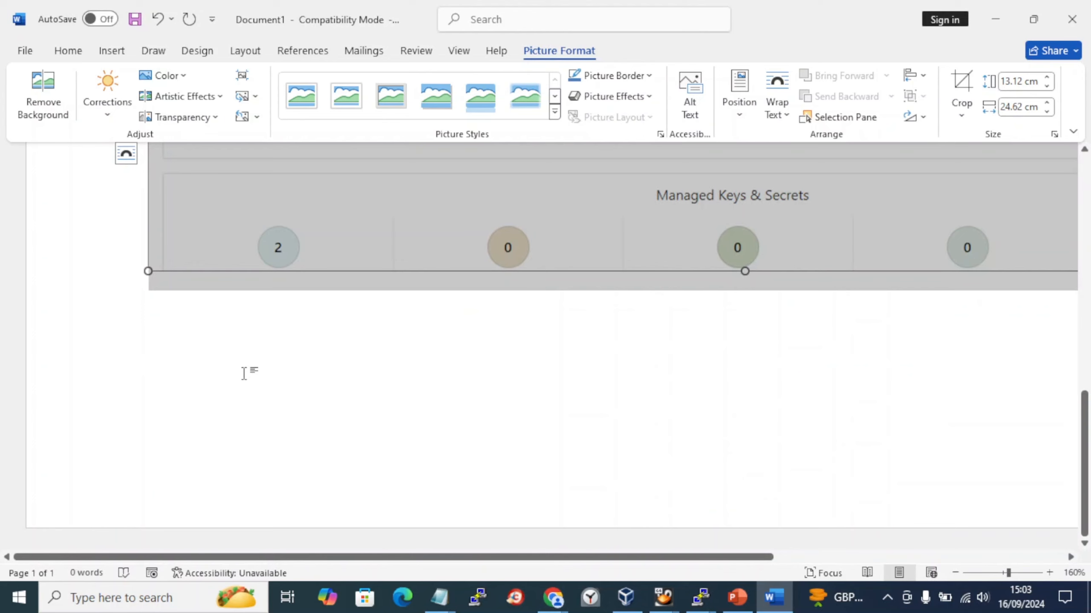
left_click(243, 374)
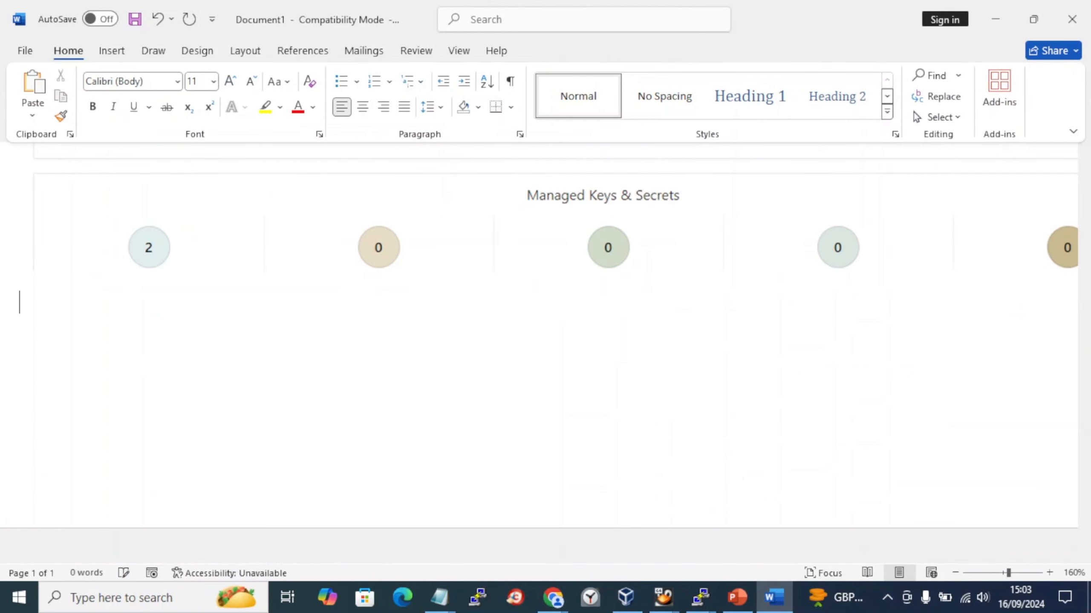
key("alt+Tab")
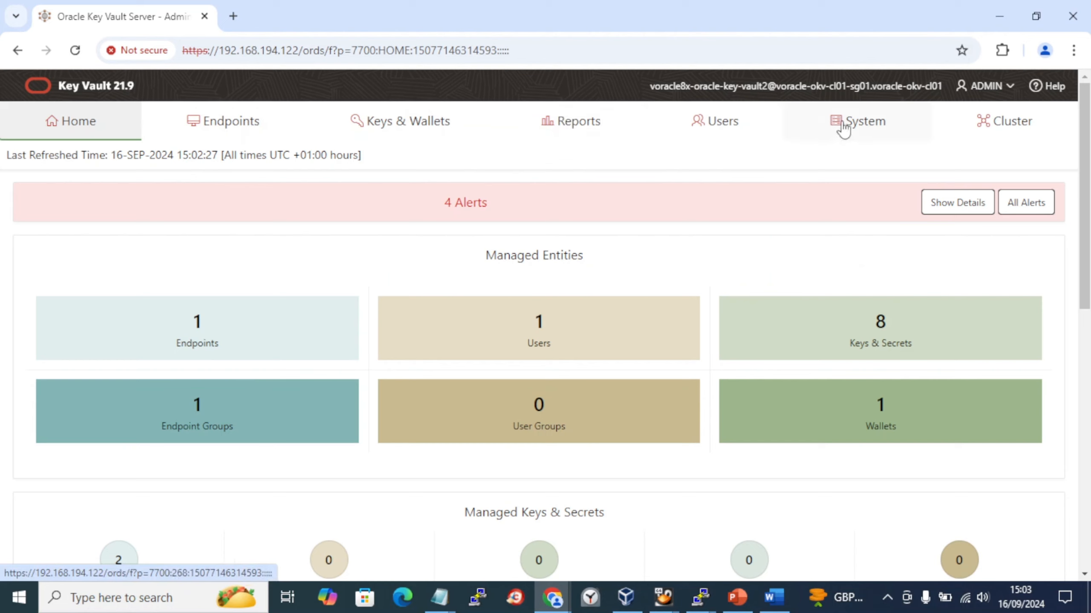
- Expand the four Home dashboard alerts, adjusting page zoom to read them, then return to the notes
left_click(860, 128)
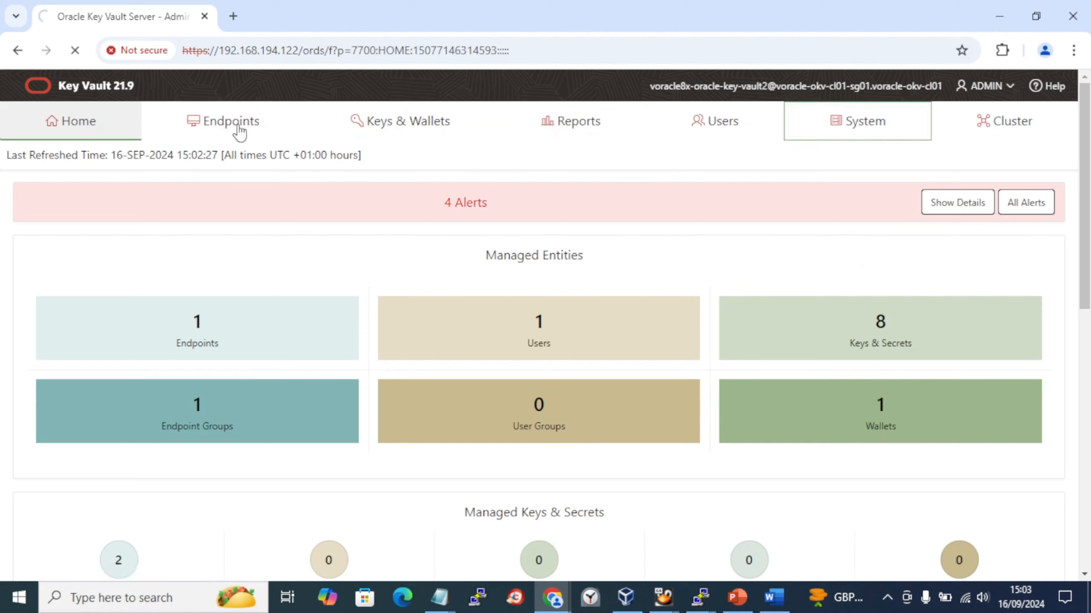
left_click(74, 51)
left_click(956, 207)
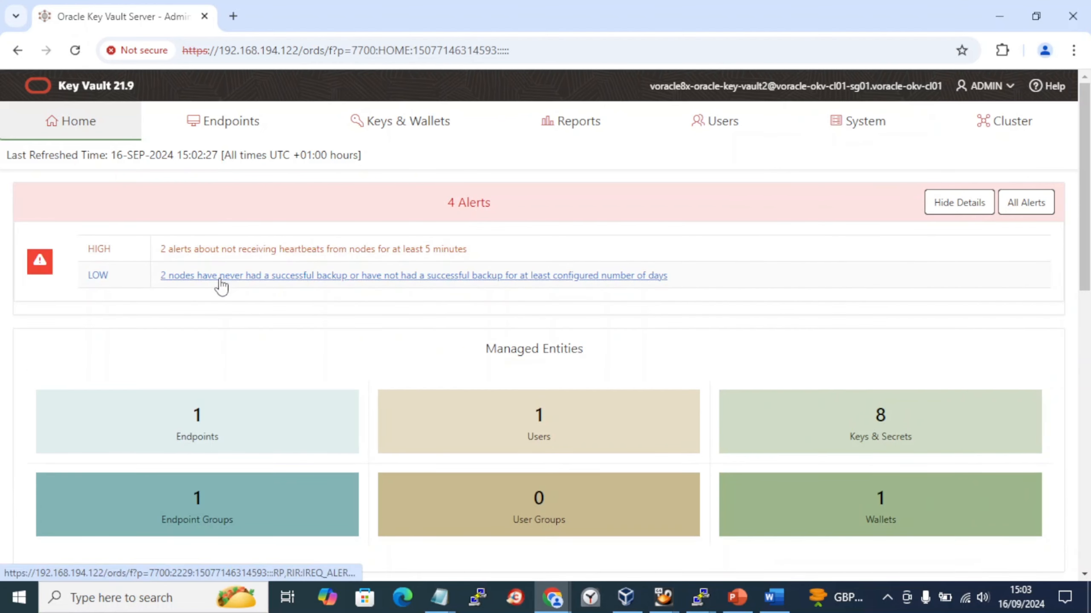
key("ctrl+plus")
key("ctrl+plus")
key("ctrl+plus")
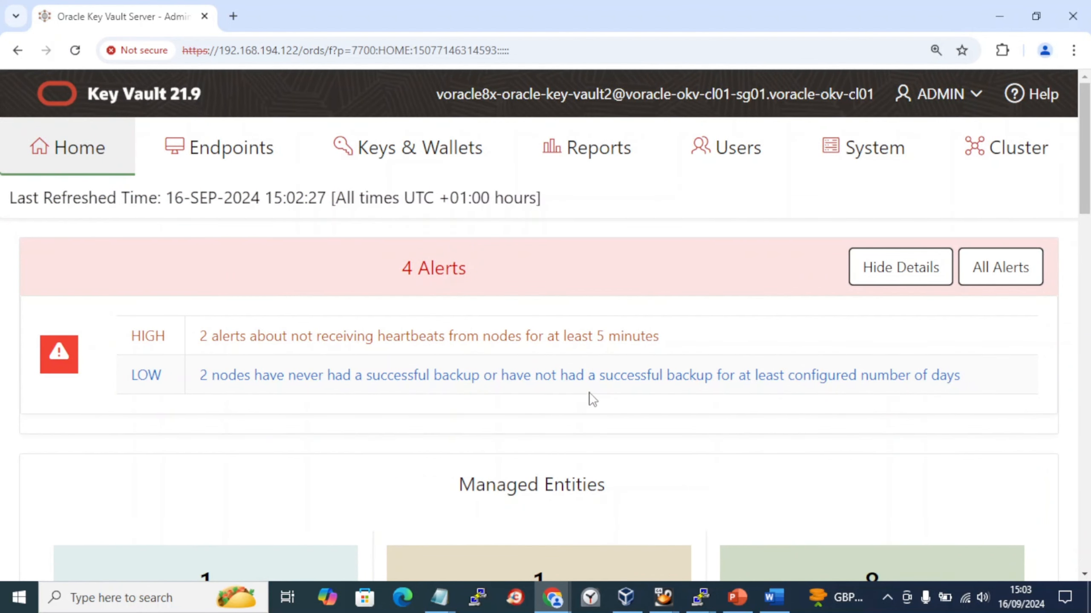
key("ctrl+0")
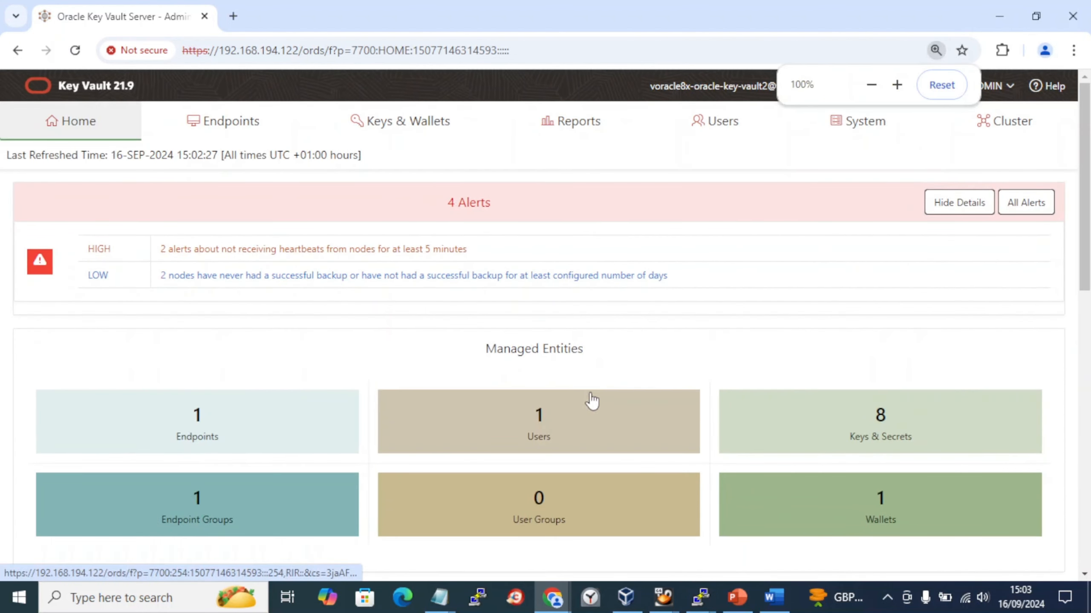
key("ctrl+minus")
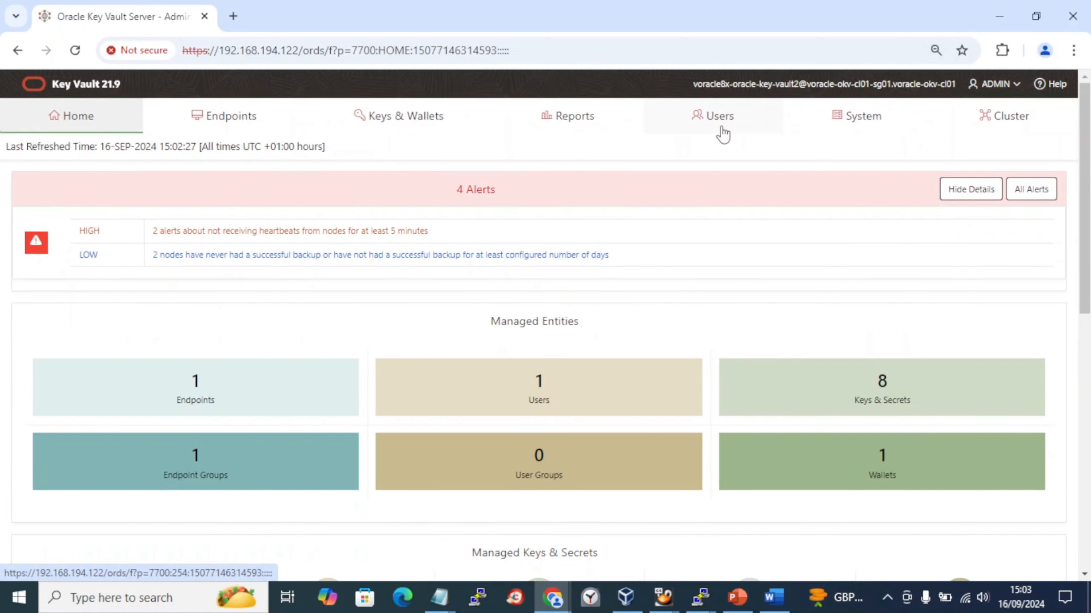
key("alt+Tab")
left_click(571, 189)
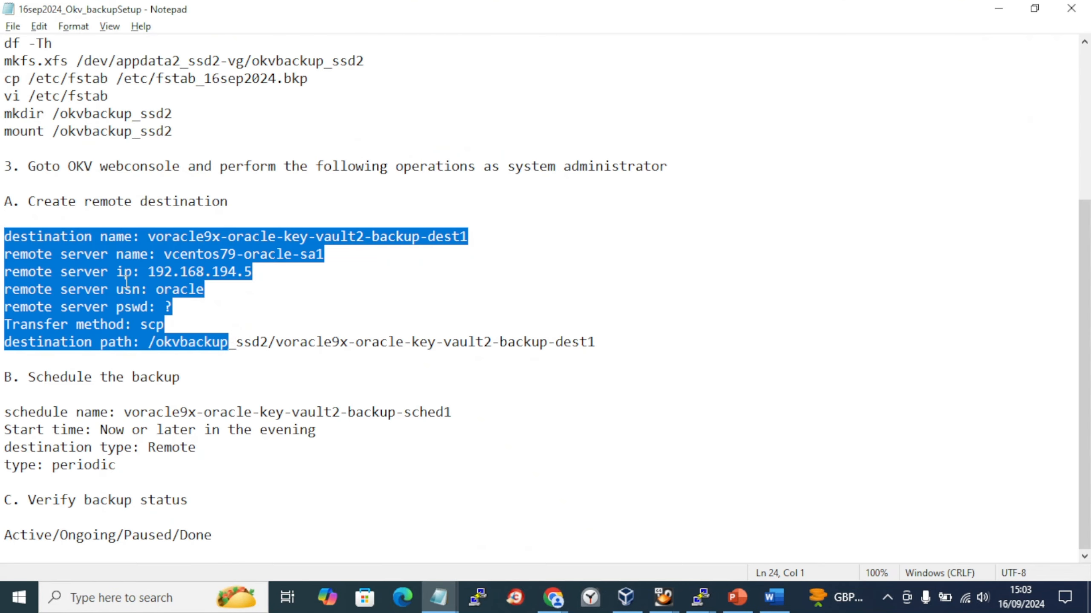
- Copy the remote destination console path steps from the lab book notes
left_click(364, 197)
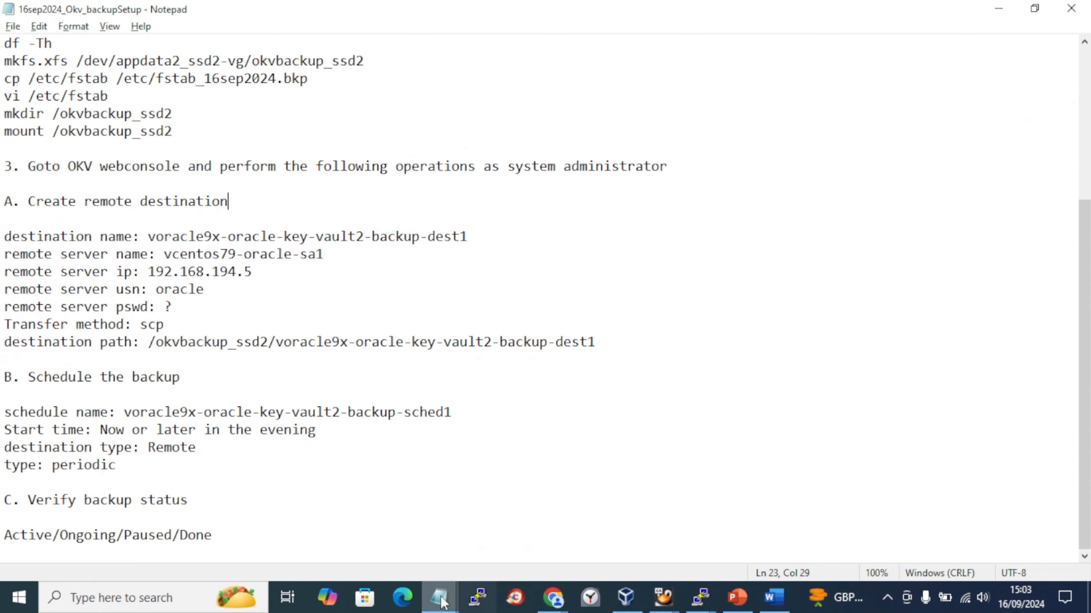
mouse_move(438, 598)
left_click(389, 522)
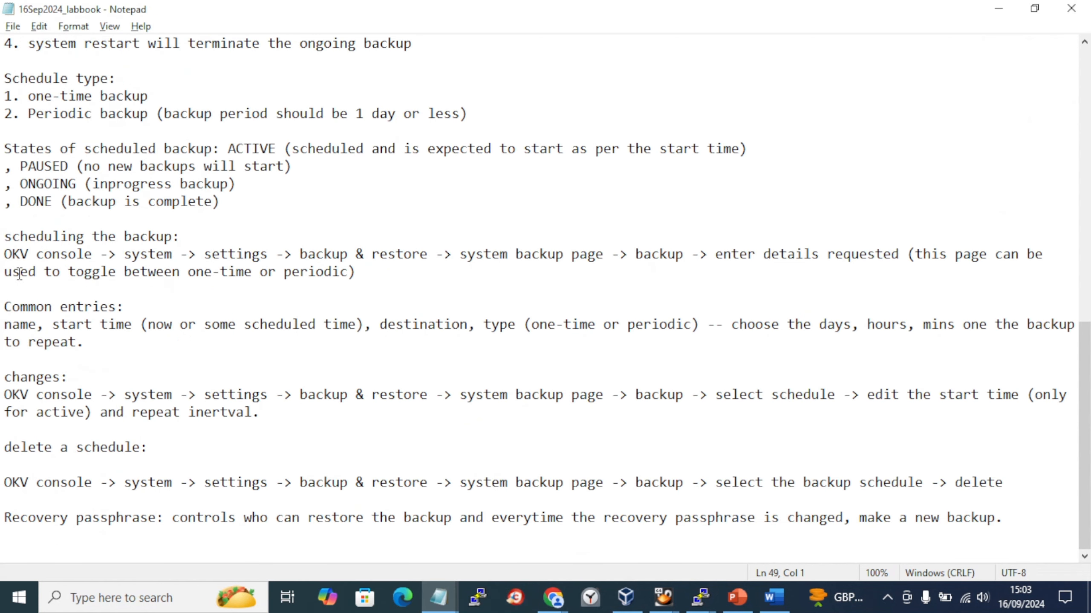
scroll(26, 262, "up", 5)
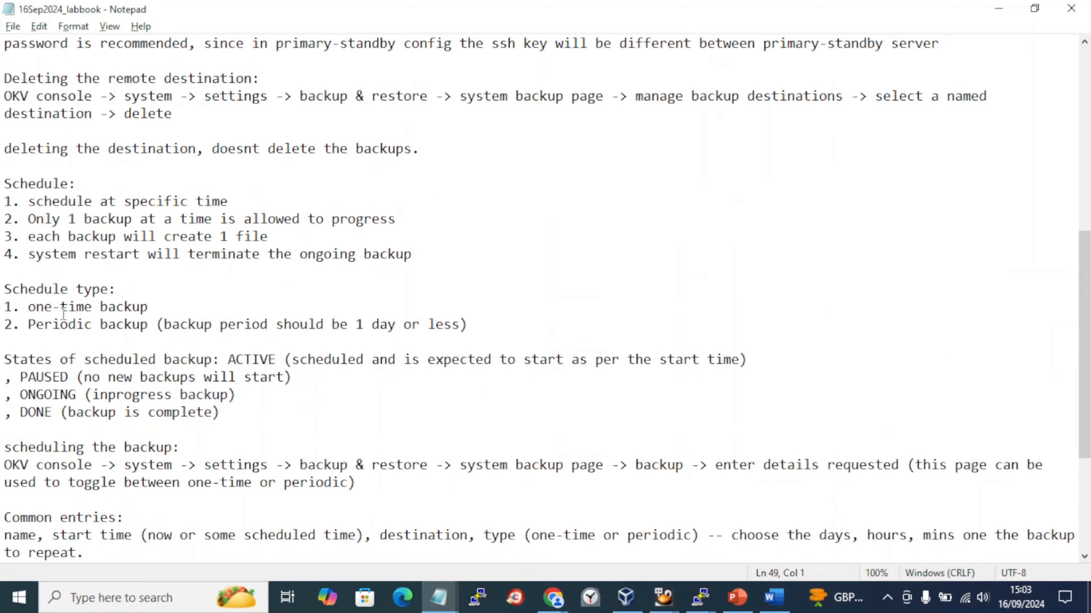
scroll(2, 218, "up", 3)
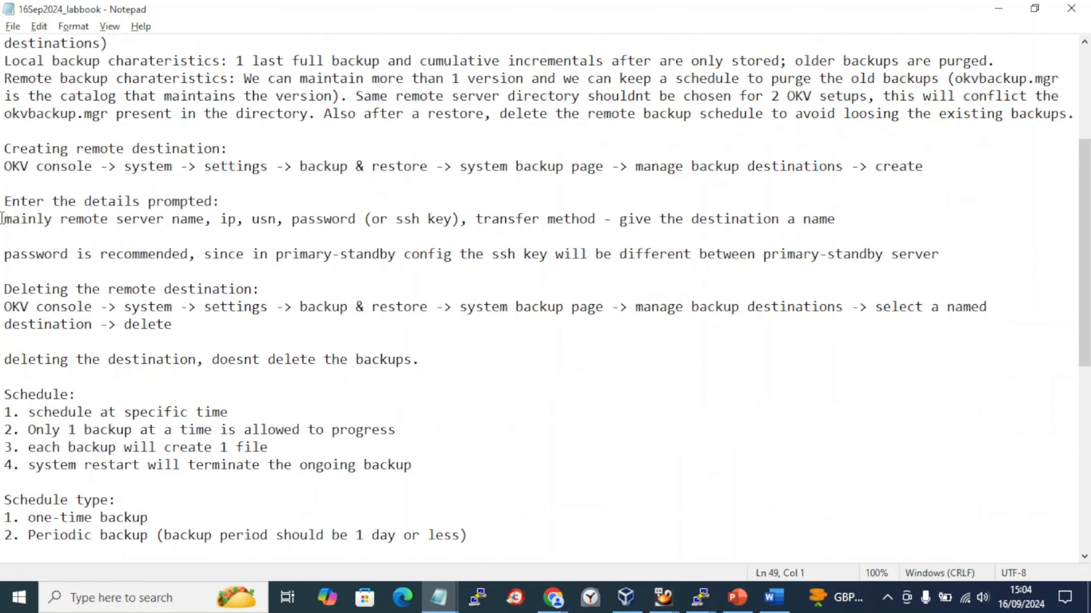
left_click_drag(2, 148, 3, 180)
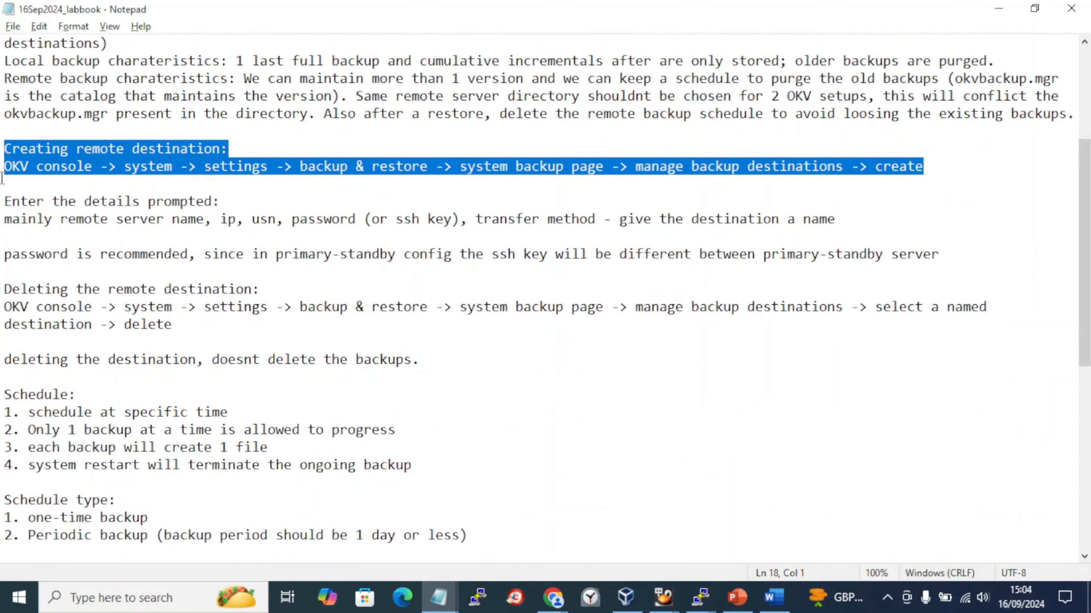
- Paste the console path under heading A and delete the 'Creating remote destination:' line
key("alt+Tab")
key("Return")
key("Return")
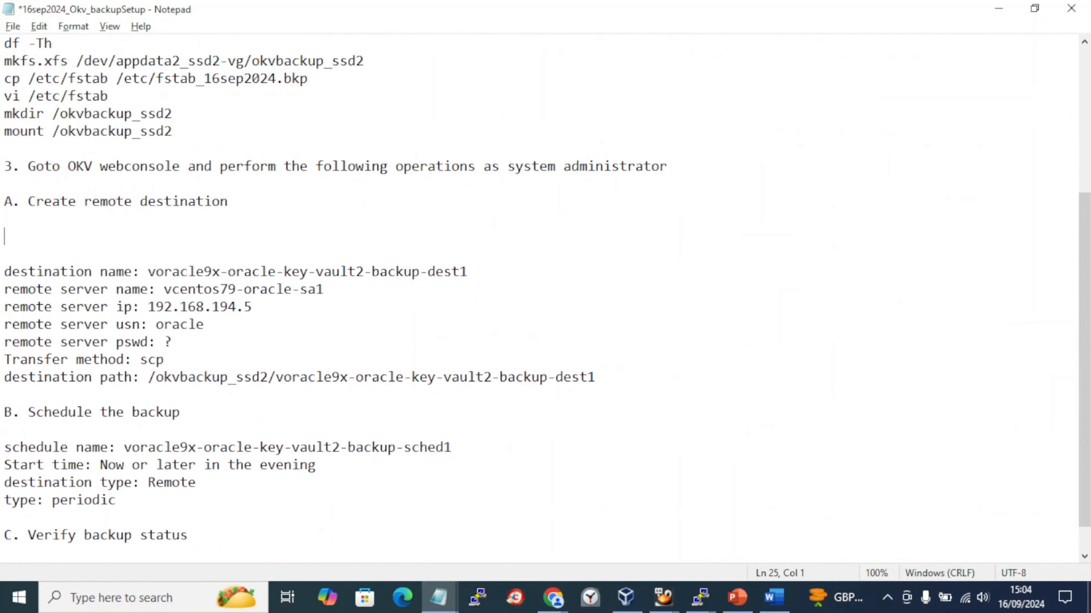
type("Creating remote destination: OKV console -> system -> settings -> backup & restore -> system backup page -> manage backup destinations -> create")
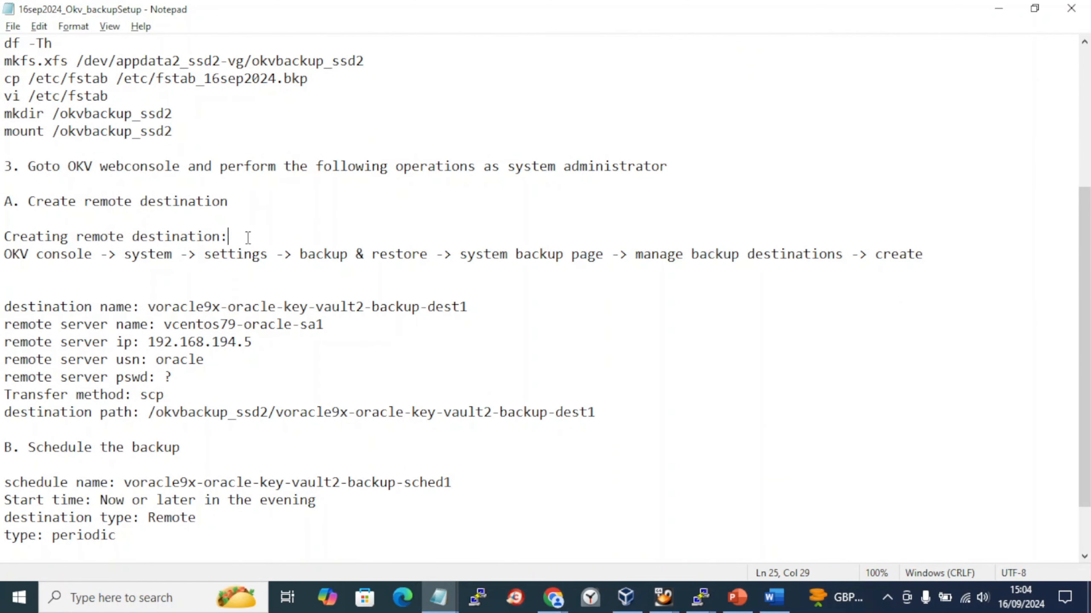
key("Tab")
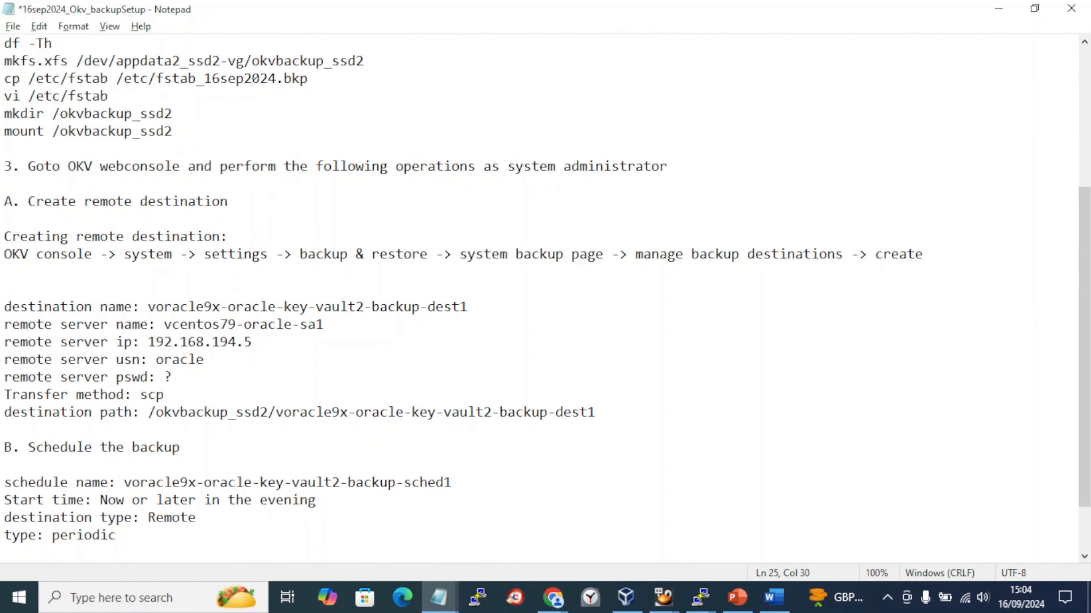
key("shift+Home")
key("BackSpace")
key("BackSpace")
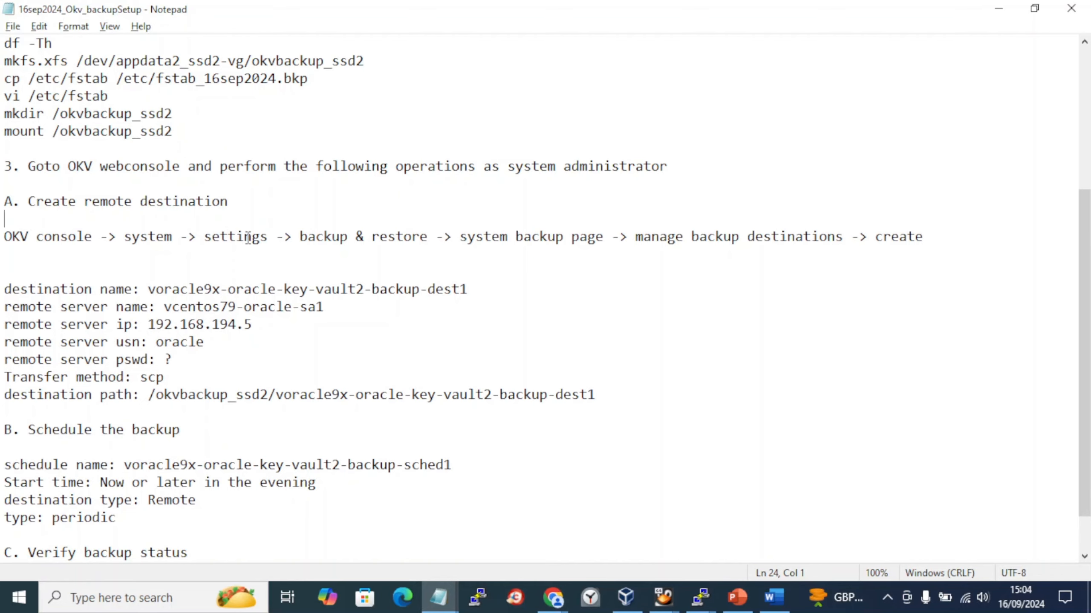
- Open the System section in the Key Vault console
key("alt+Tab")
key("alt+Tab")
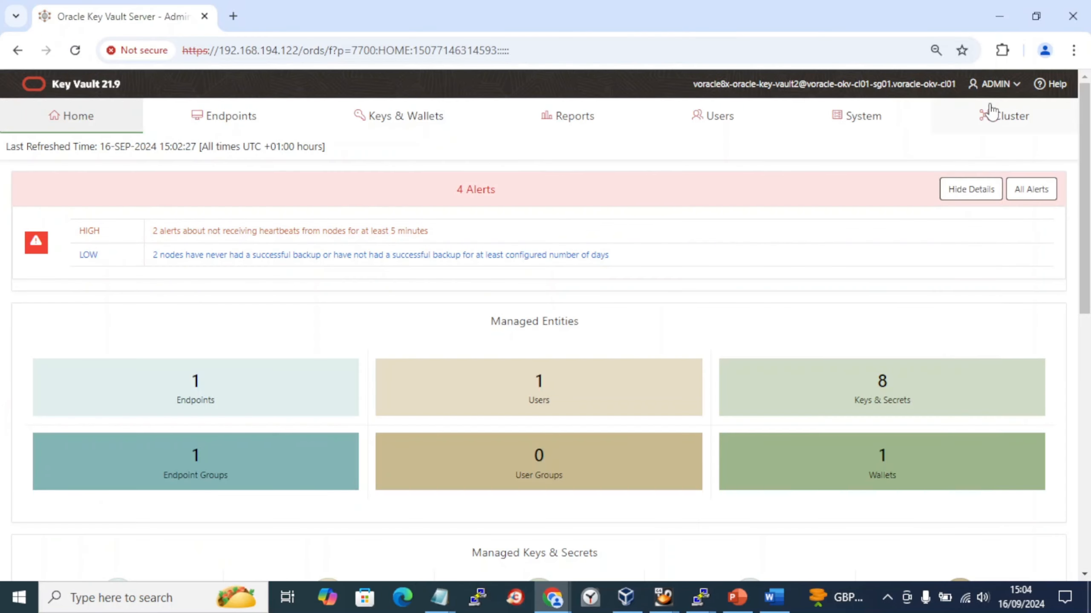
left_click(888, 132)
key("alt+Tab")
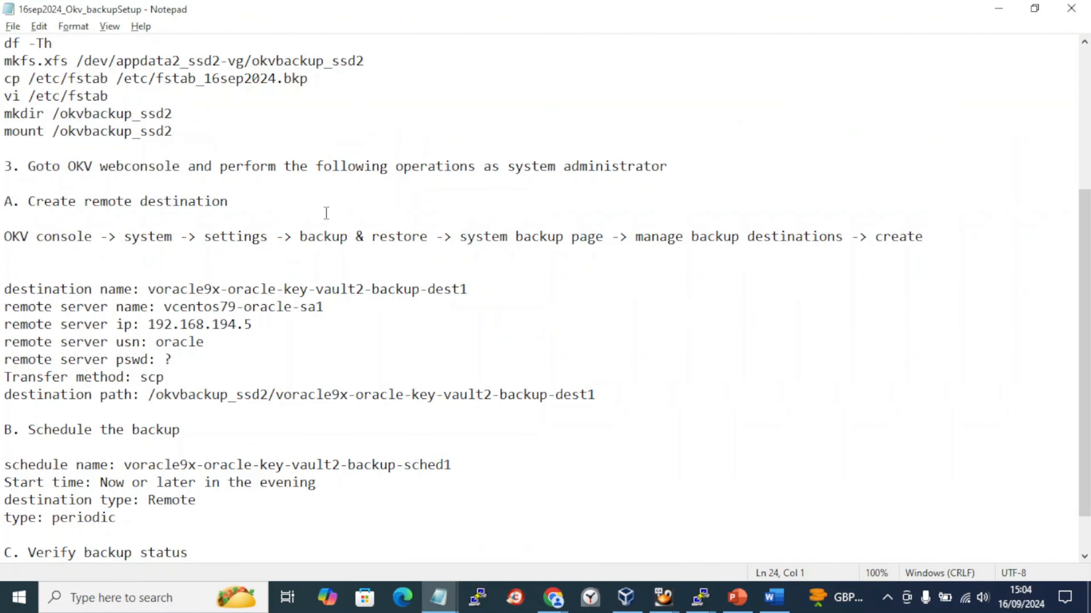
- Open the Key Vault System settings page, then bring Word's Document1 forward
key("alt+Tab")
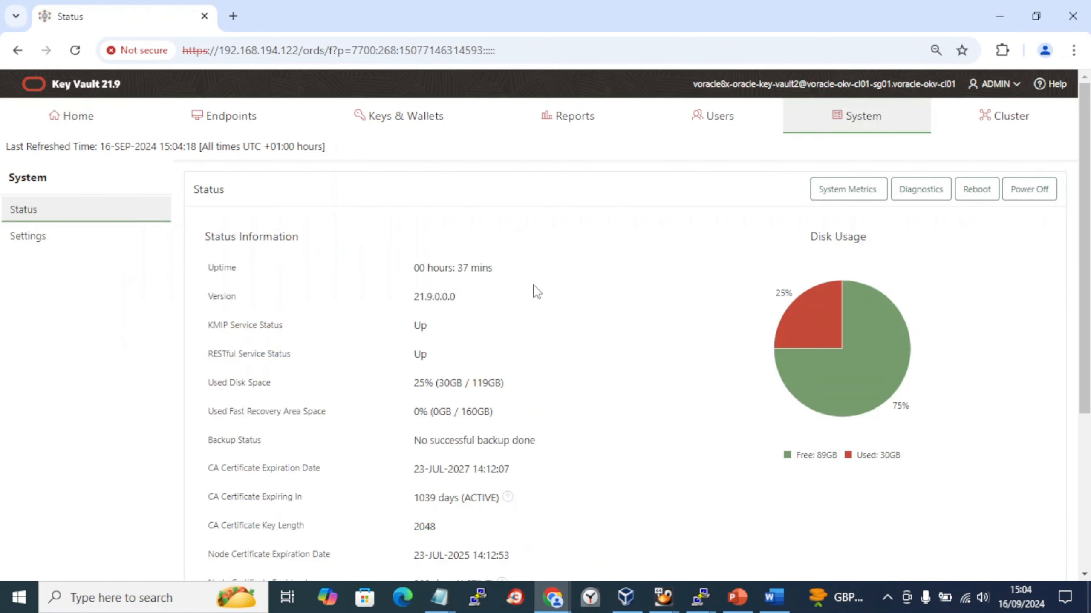
left_click(83, 240)
key("alt+Tab")
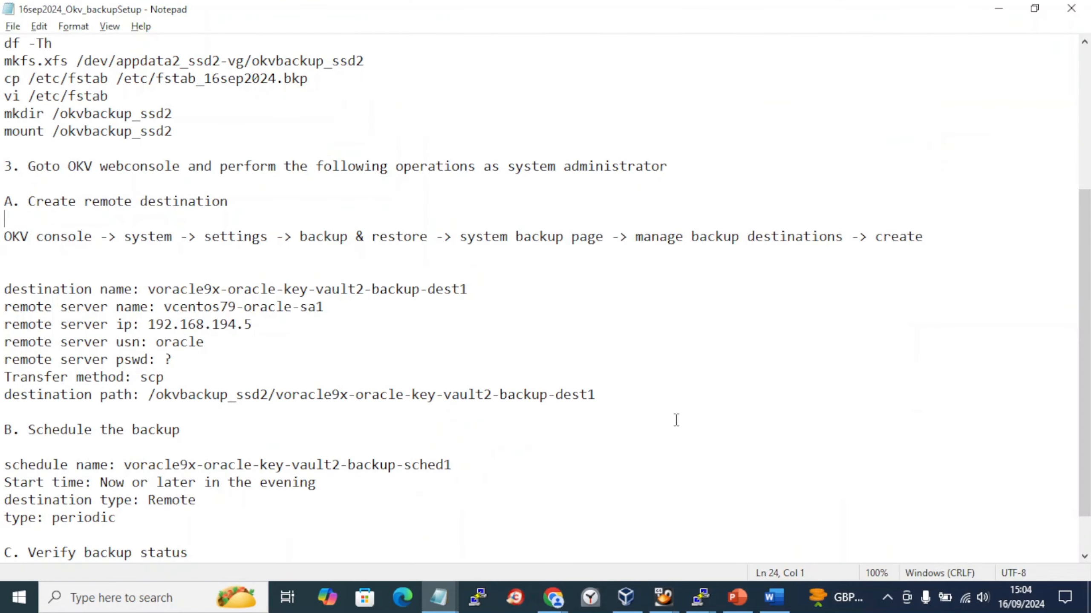
left_click(774, 597)
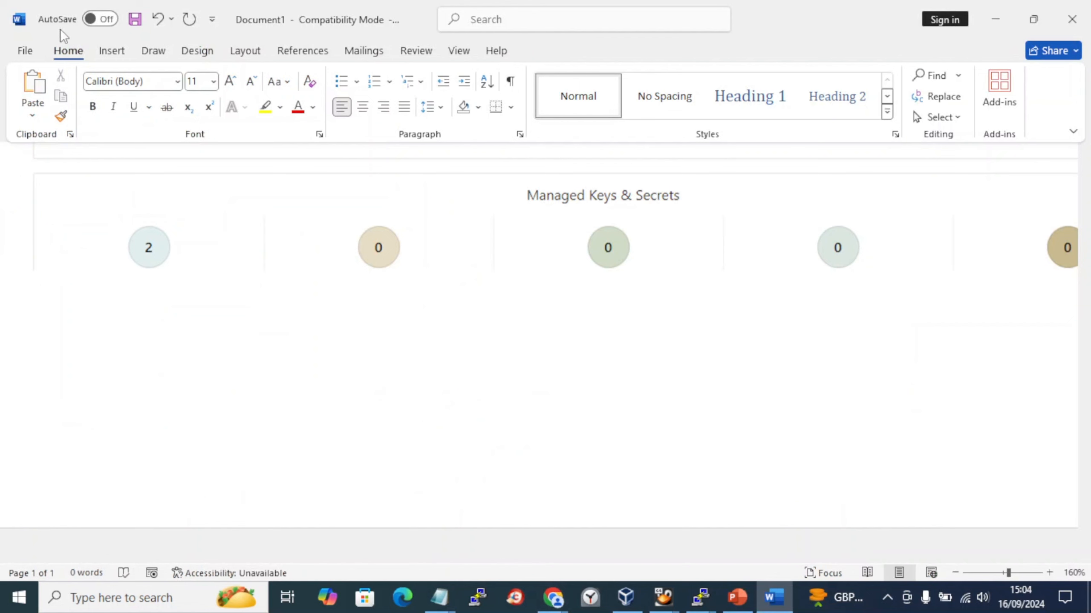
- Insert a capture of the Key Vault browser window below the dashboard screenshot
left_click(113, 50)
left_click(339, 118)
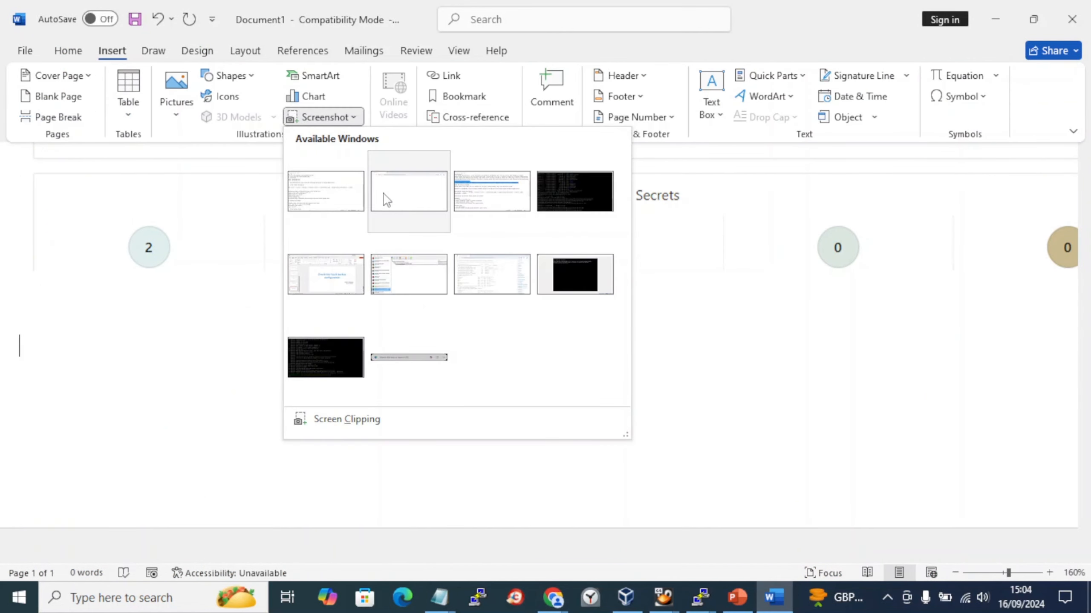
left_click(387, 200)
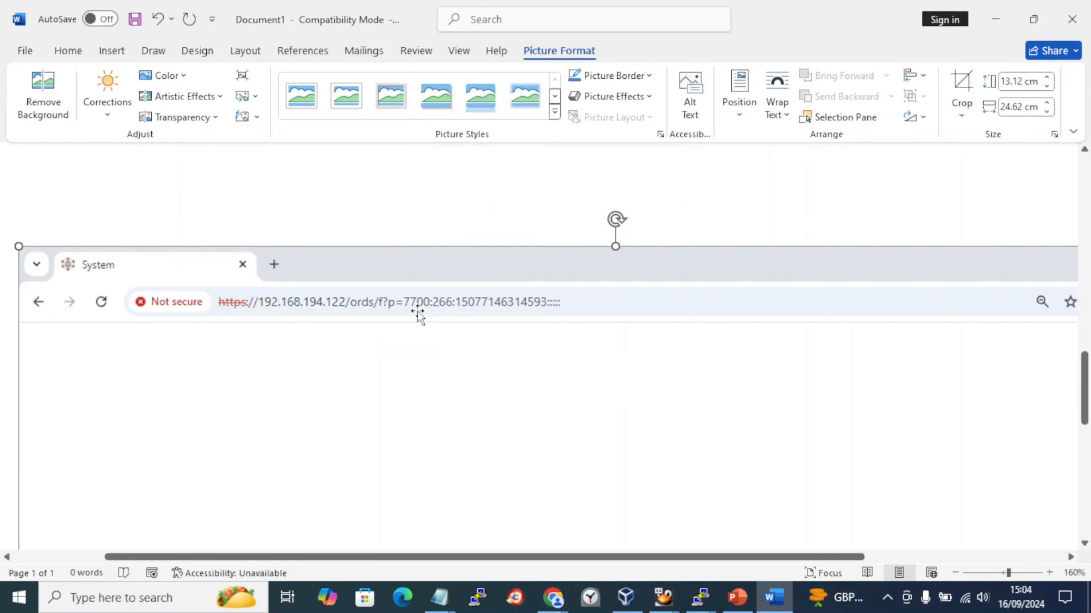
key("Return")
key("Return")
scroll(404, 390, "down", 1)
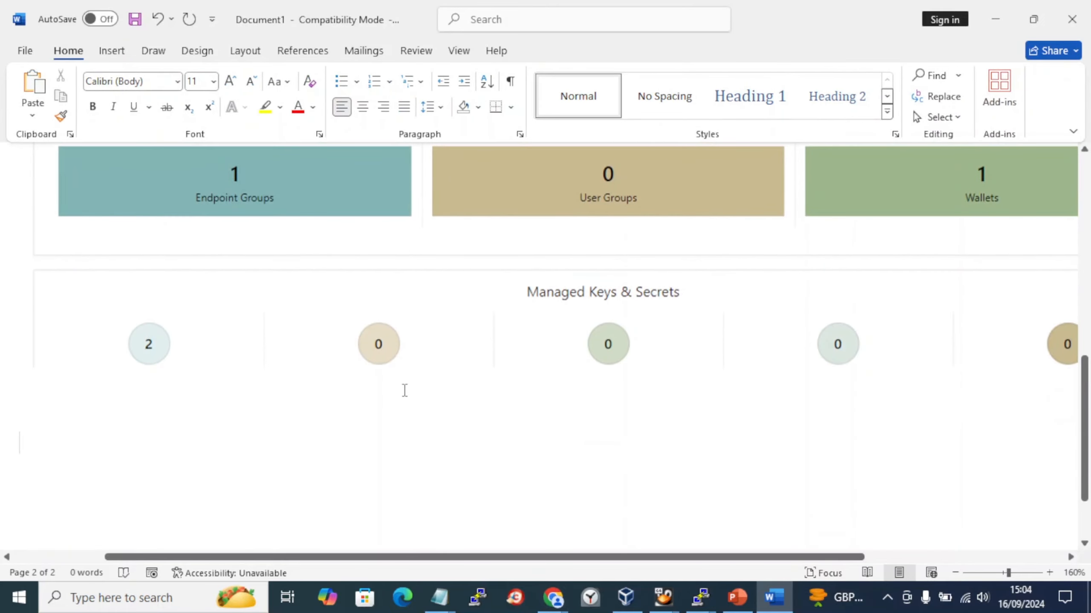
scroll(405, 390, "down", 1)
scroll(404, 391, "up", 6)
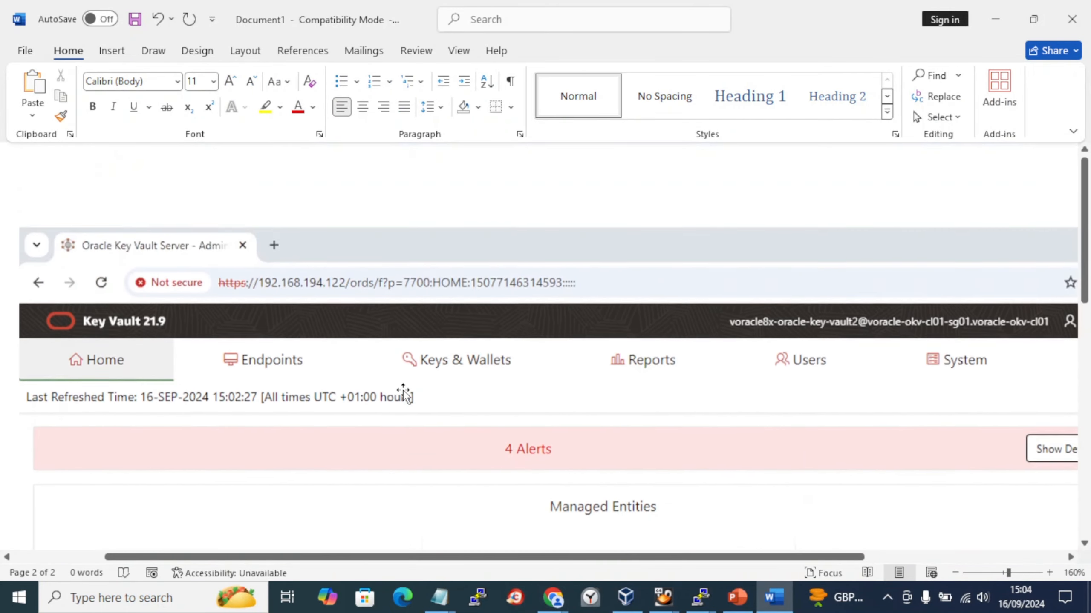
scroll(404, 391, "down", 7)
- Insert another capture showing the refreshed Key Vault System settings page
key("alt+Tab")
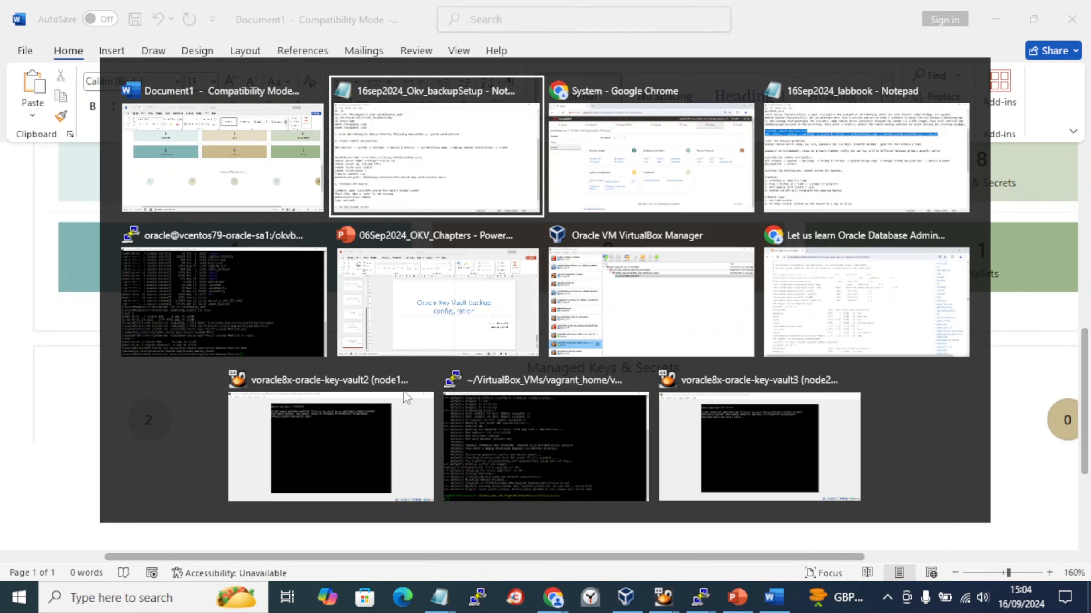
key("Tab")
key("alt+Tab")
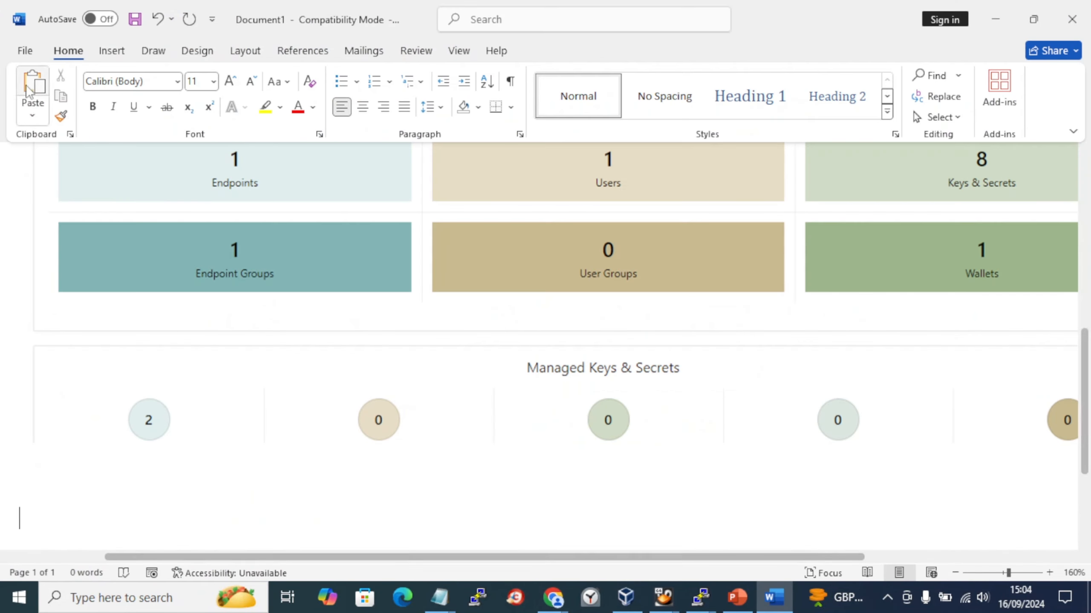
left_click(111, 51)
left_click(320, 118)
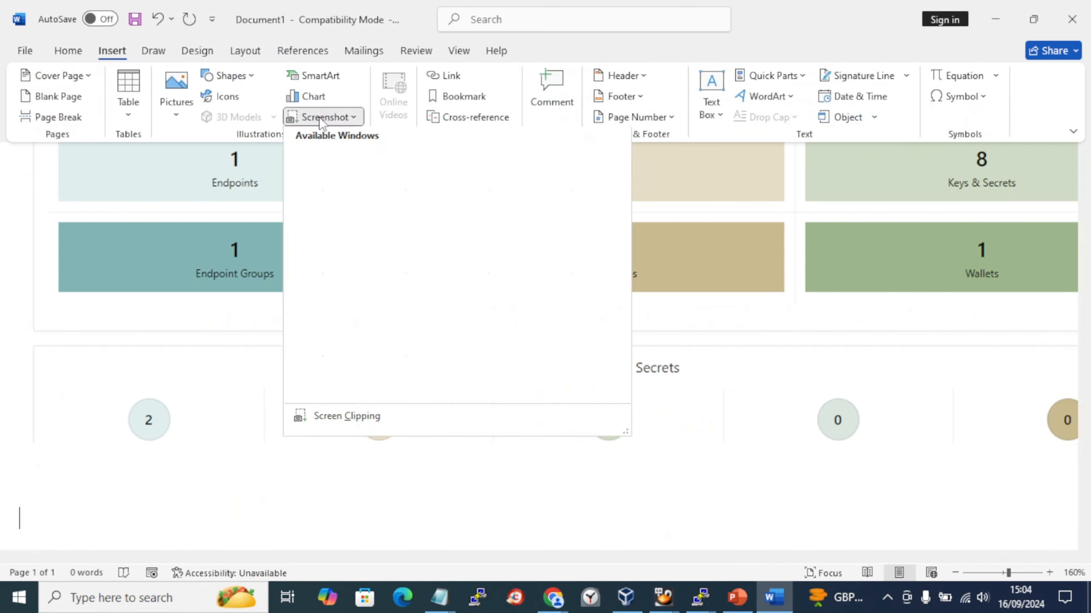
left_click(348, 197)
key("alt+Tab")
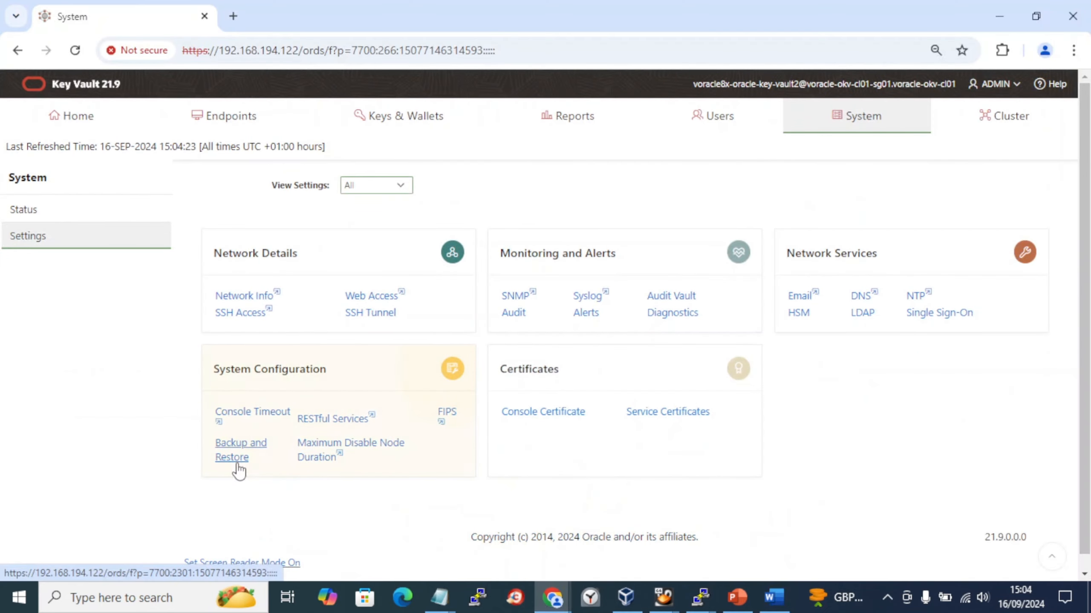
- Open Backup and Restore under System settings, check the notes, then return to Word
key("alt+Tab")
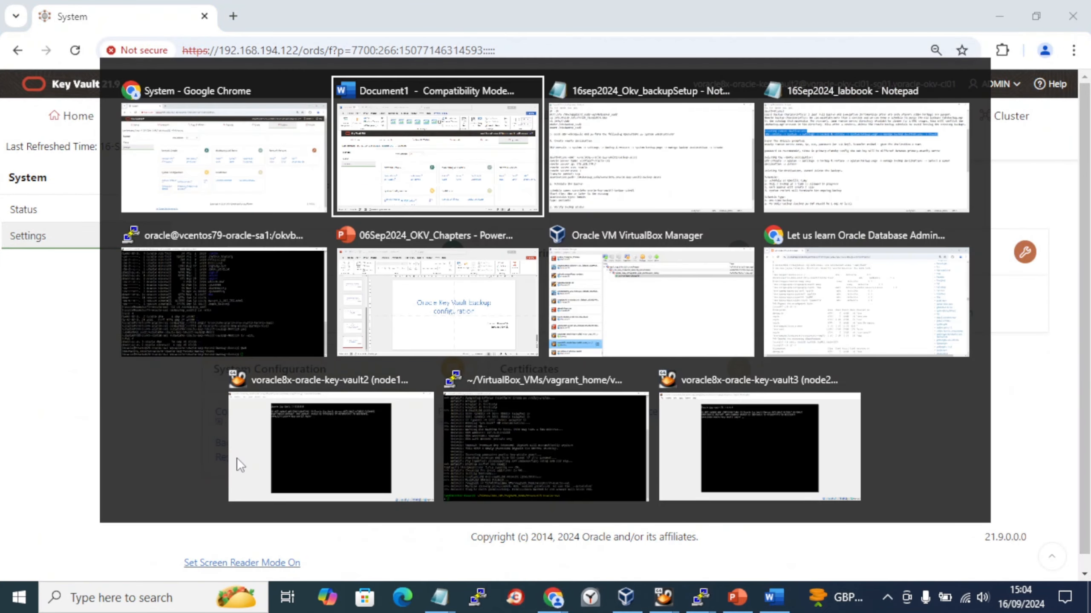
key("alt+Tab")
key("alt+Tab")
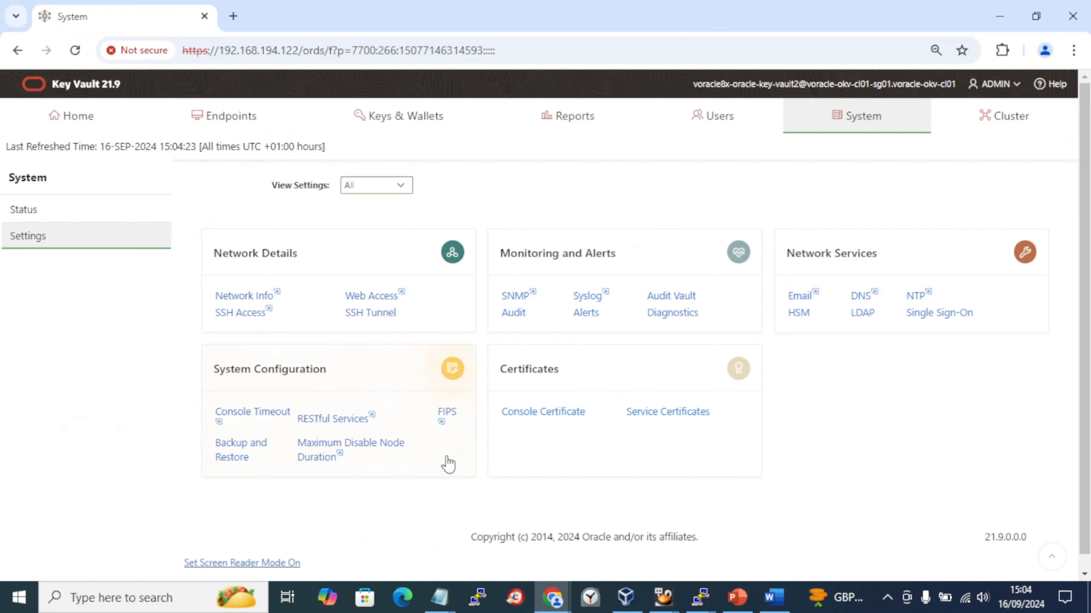
left_click(247, 458)
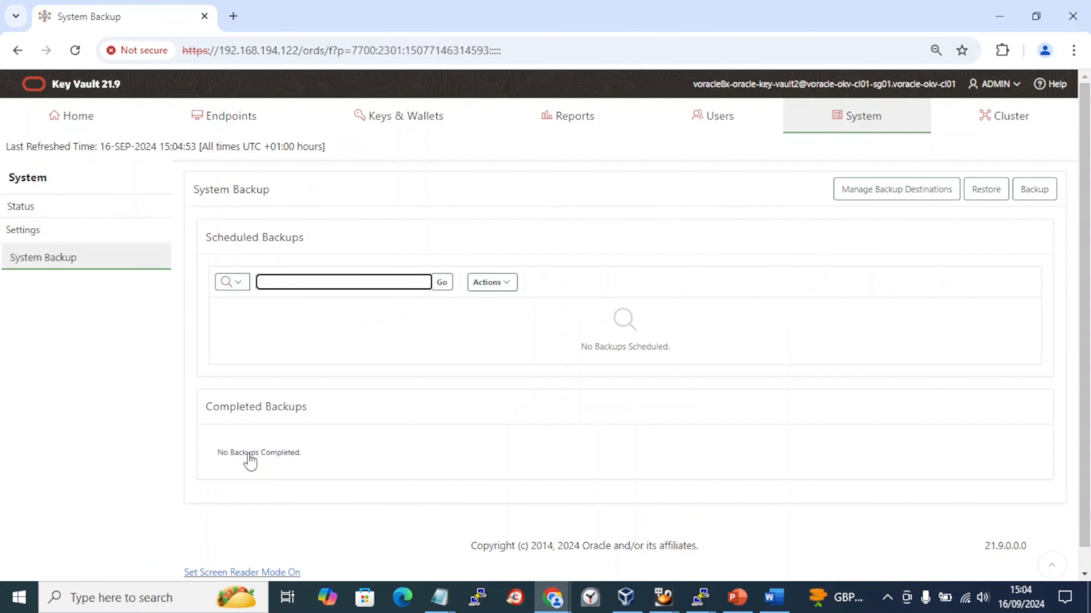
key("alt+Tab")
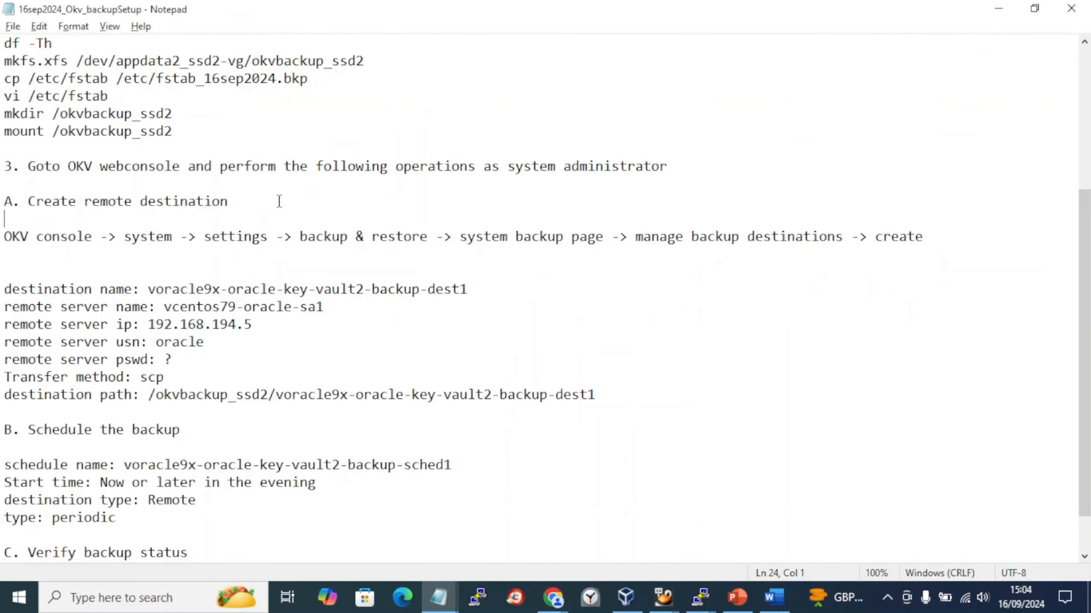
scroll(279, 201, "down", 1)
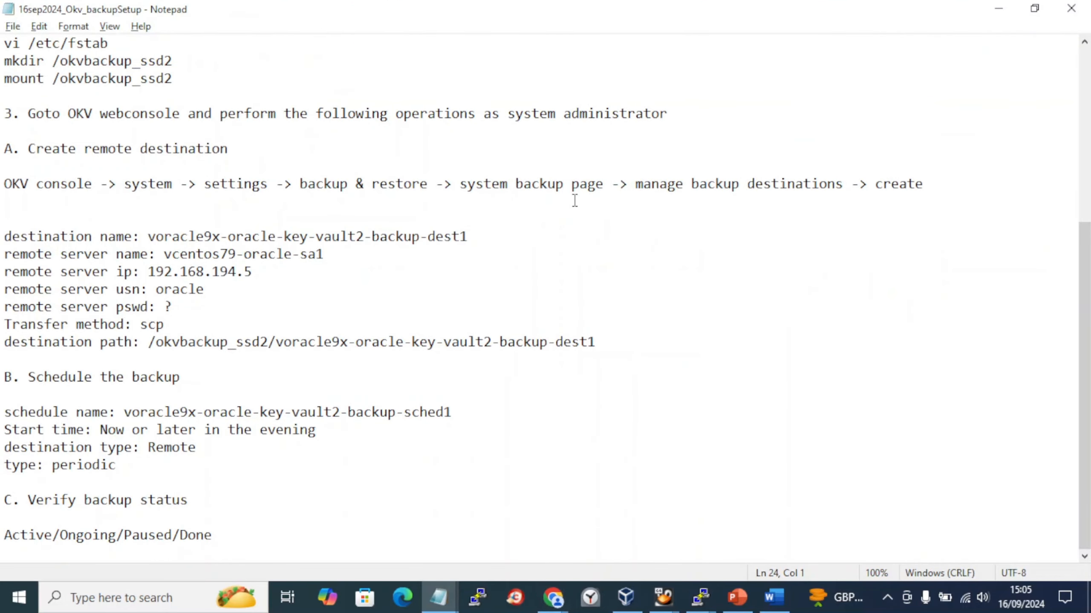
key("alt+Tab")
key("alt+Tab")
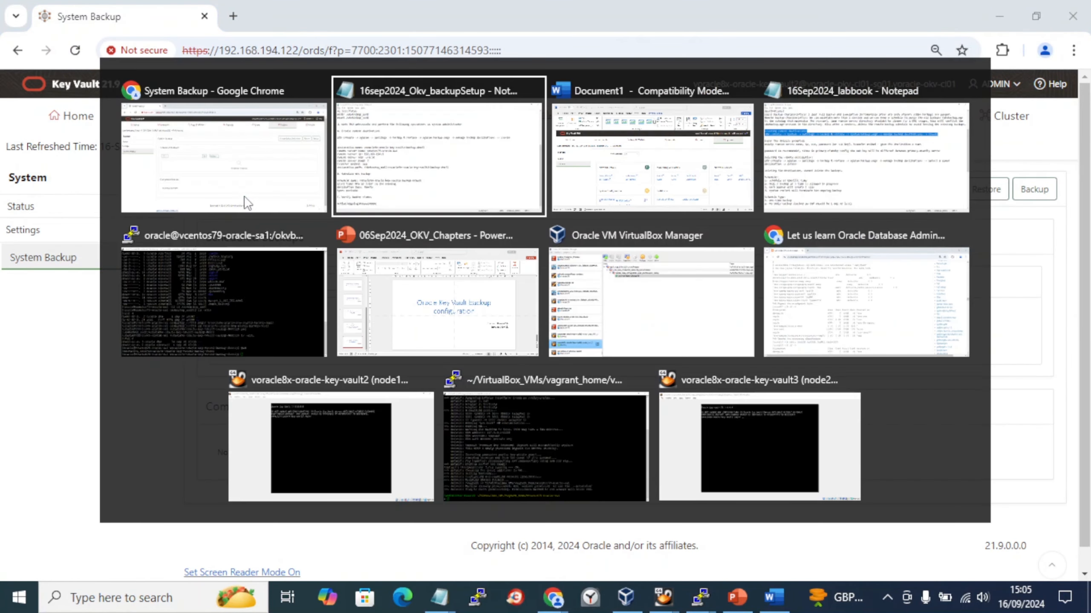
key("alt+Tab")
- Insert a capture of the empty System Backup page below the settings screenshot, adding a new line after it
key("ctrl+End")
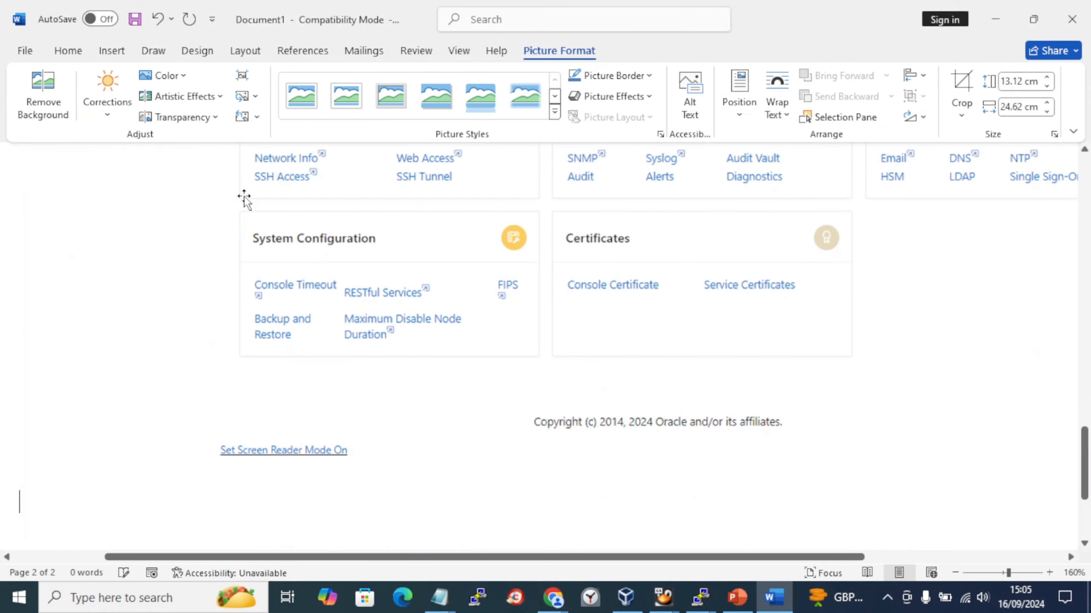
left_click(103, 53)
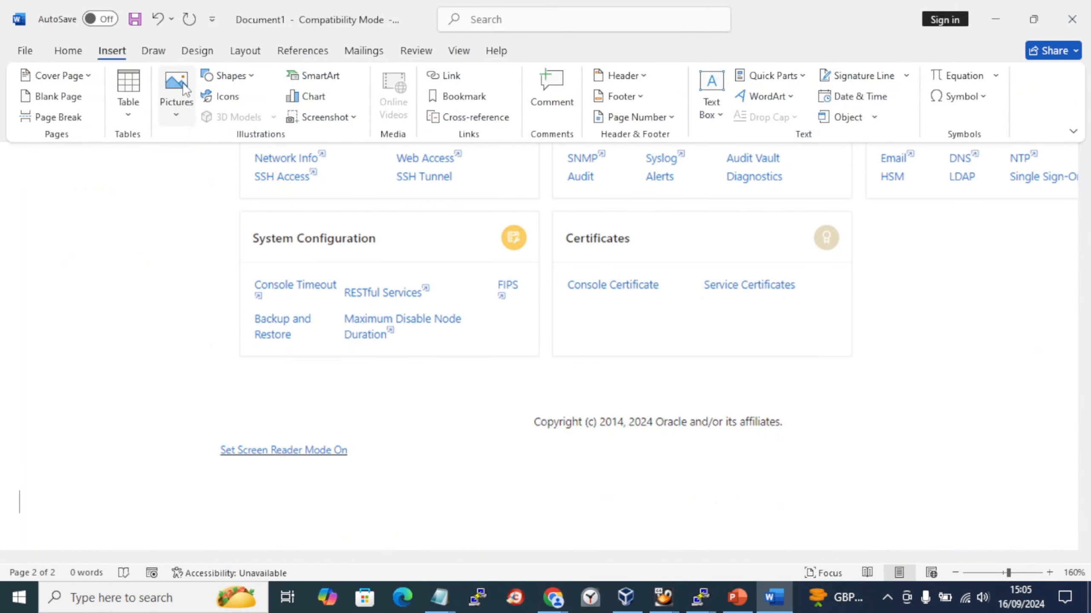
left_click(320, 116)
left_click(342, 195)
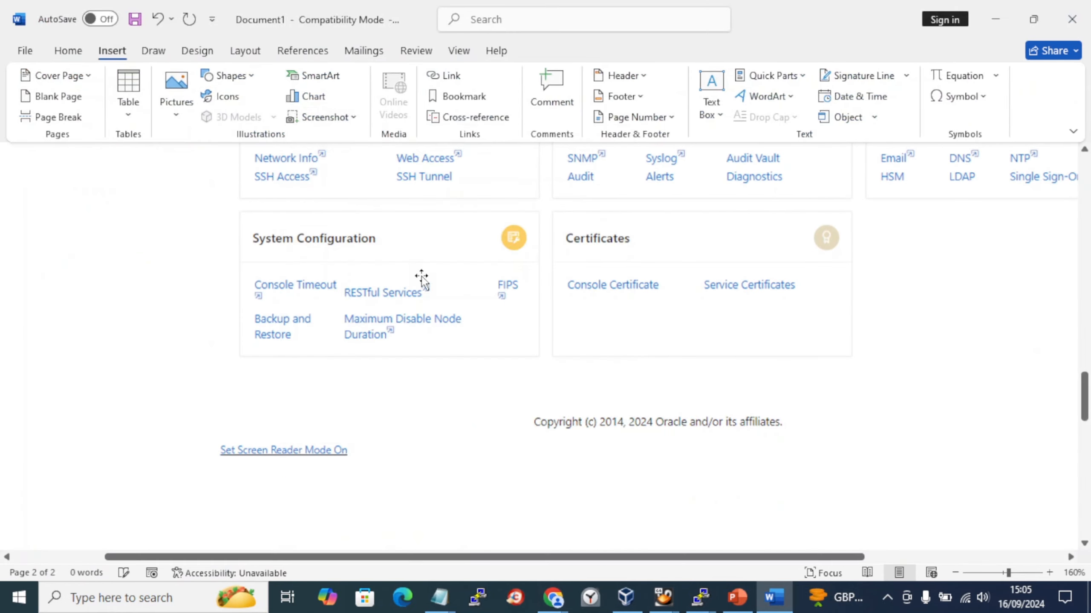
scroll(664, 326, "down", 5)
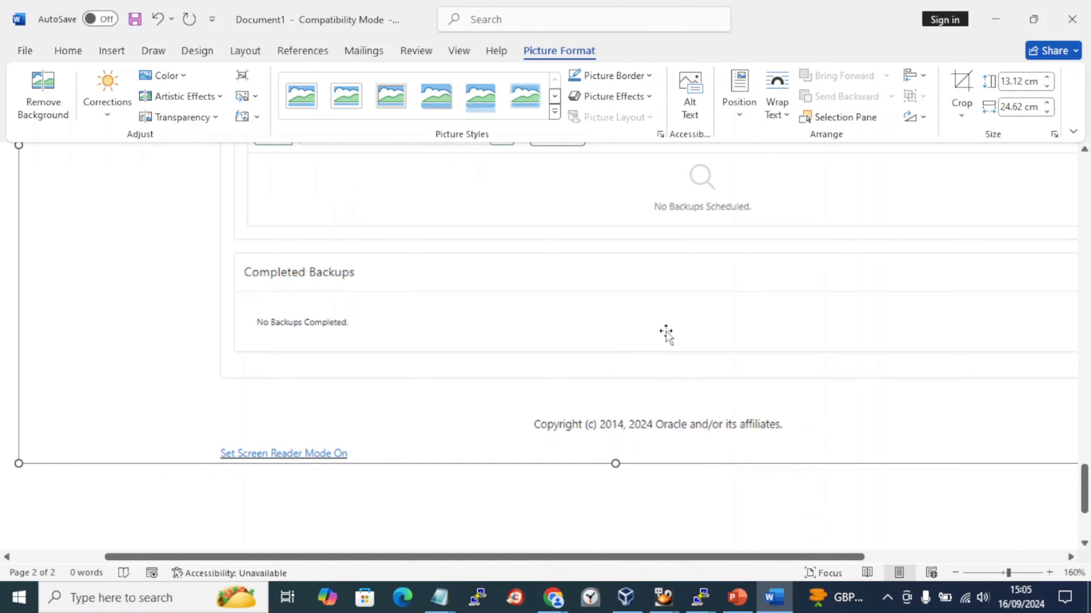
key("Right")
key("Left")
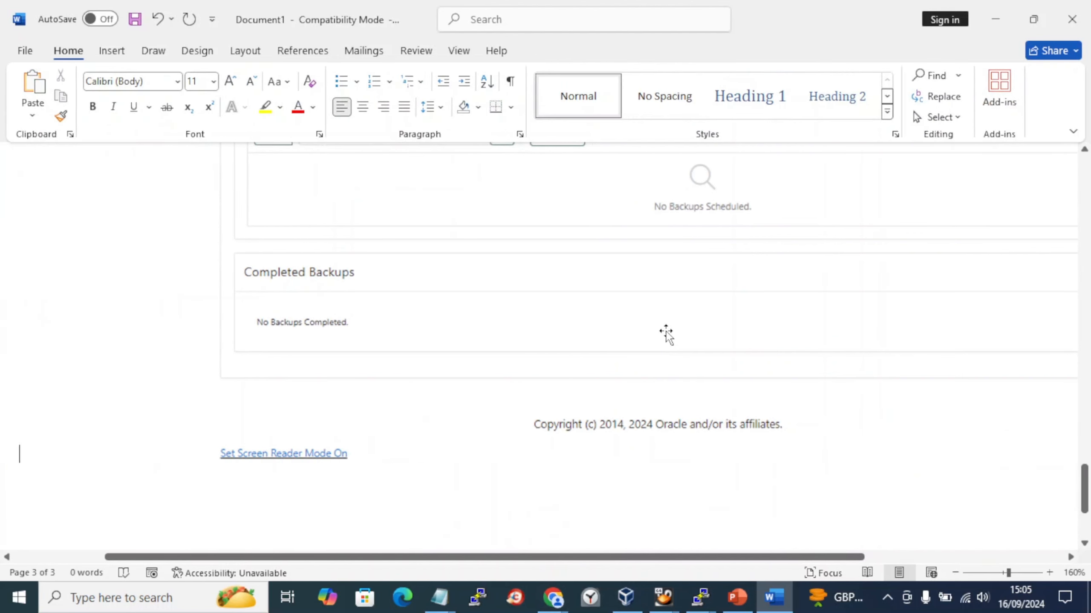
key("Right")
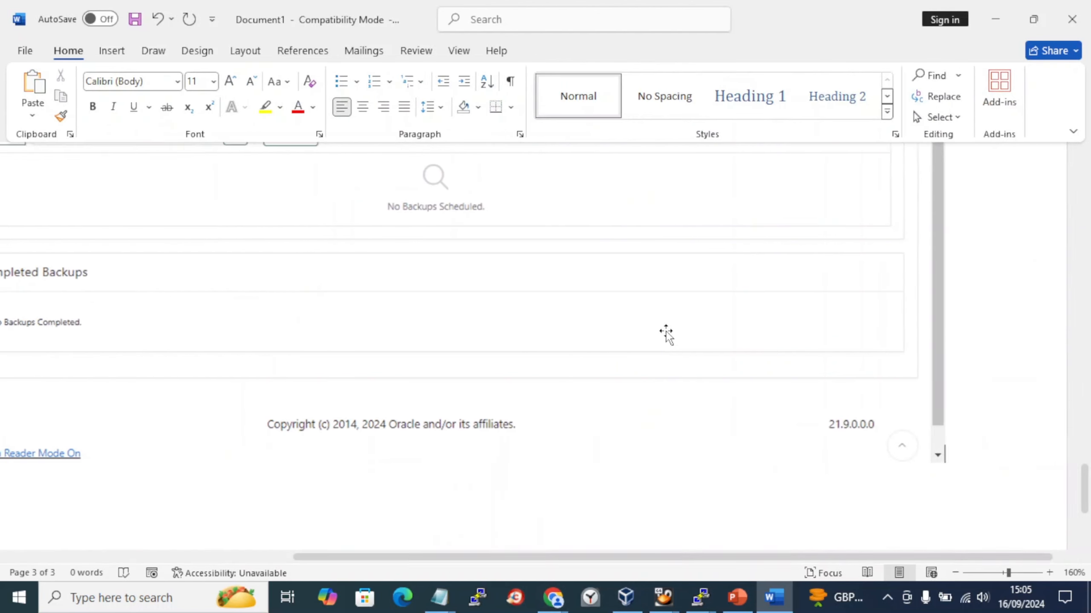
key("Return")
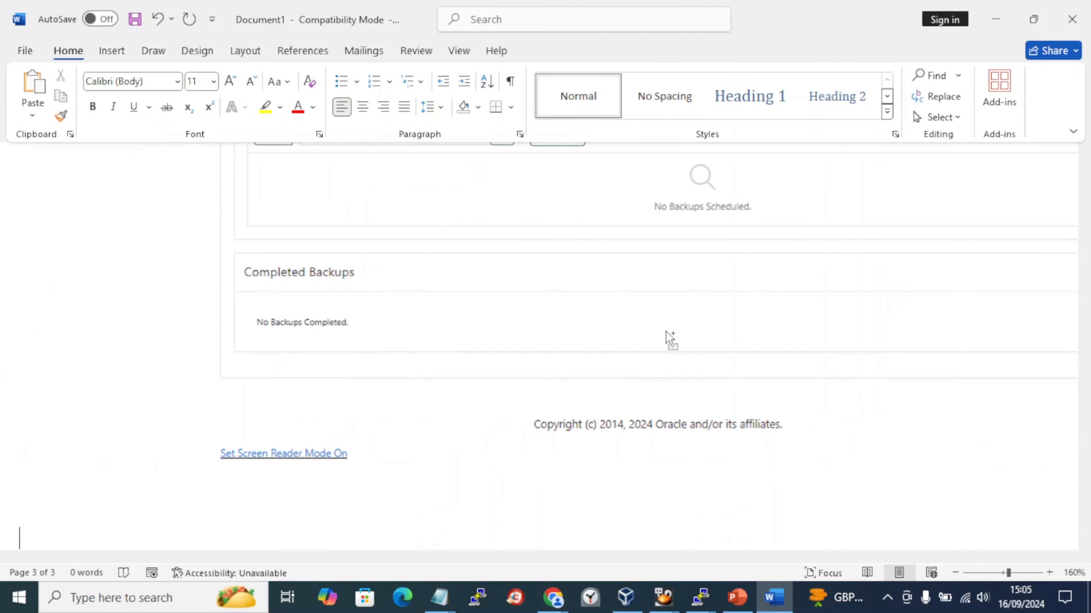
key("alt+Tab")
key("alt+Tab")
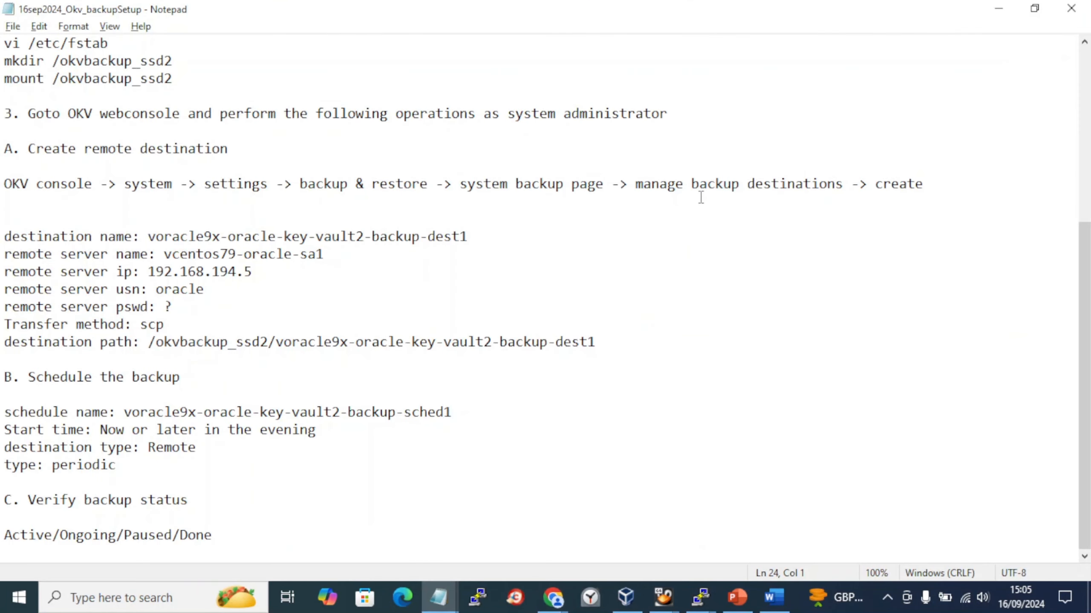
key("alt+Tab")
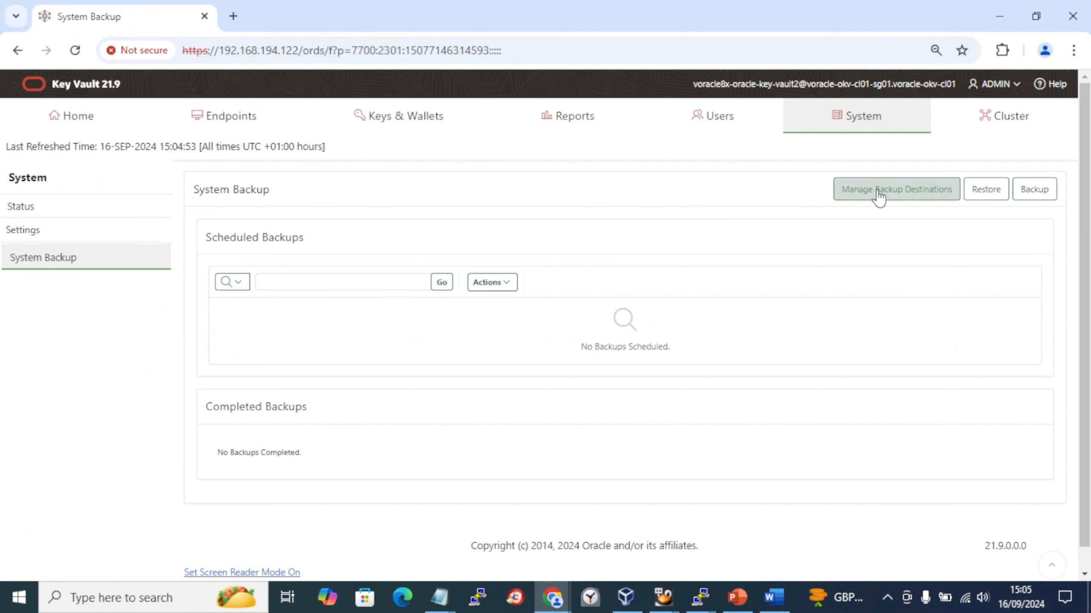
- Open the Manage Backup Destinations page, which lists only the LOCAL destination
left_click(879, 195)
key("alt+Tab")
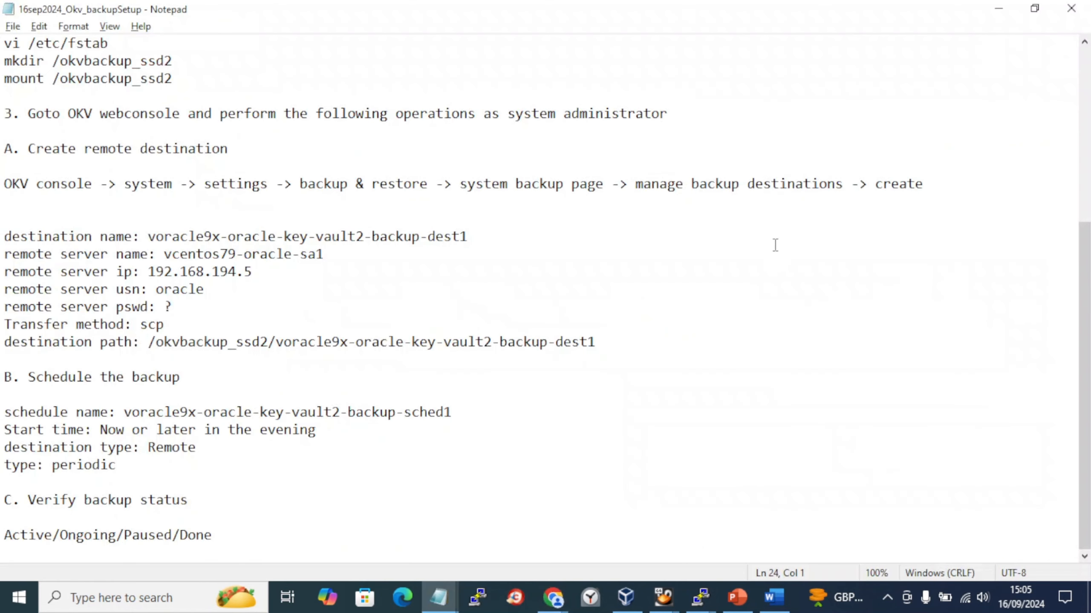
key("alt+Tab")
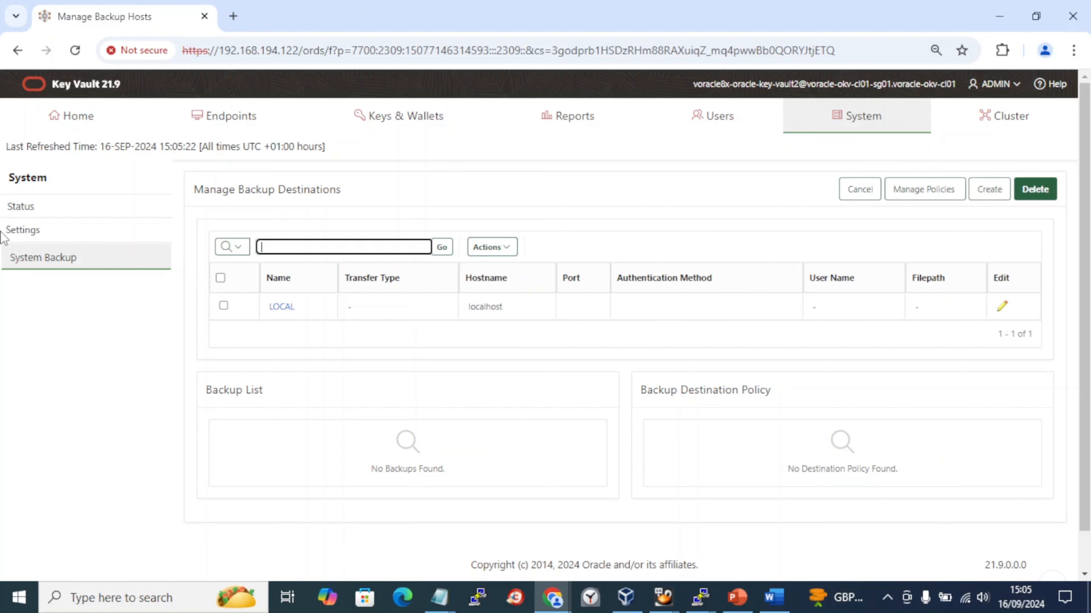
- Insert a screenshot of the Manage Backup Destinations page into Document1
key("alt+Tab")
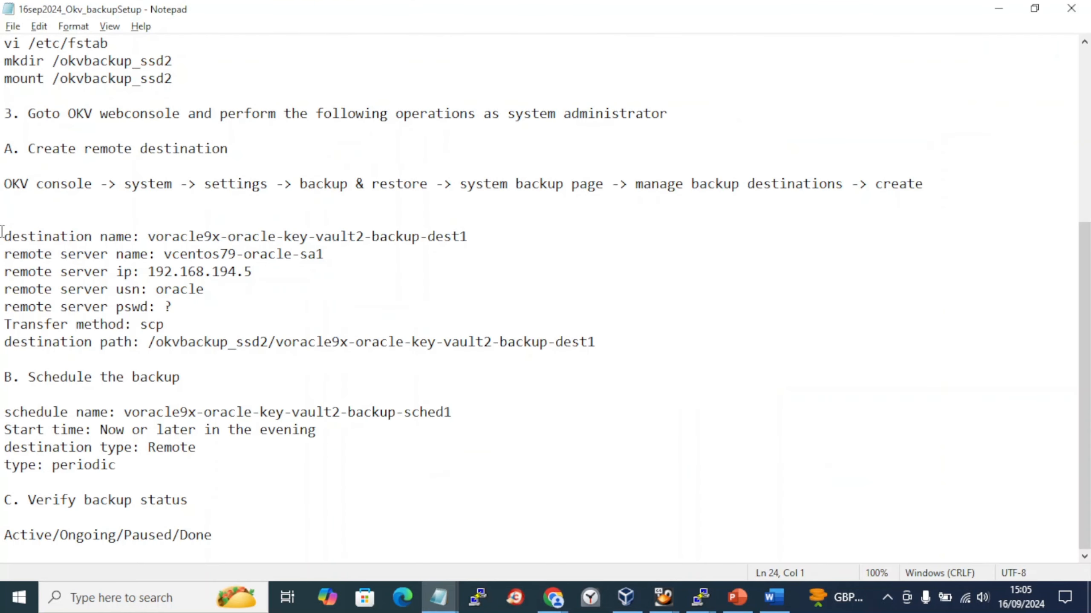
key("alt+Tab")
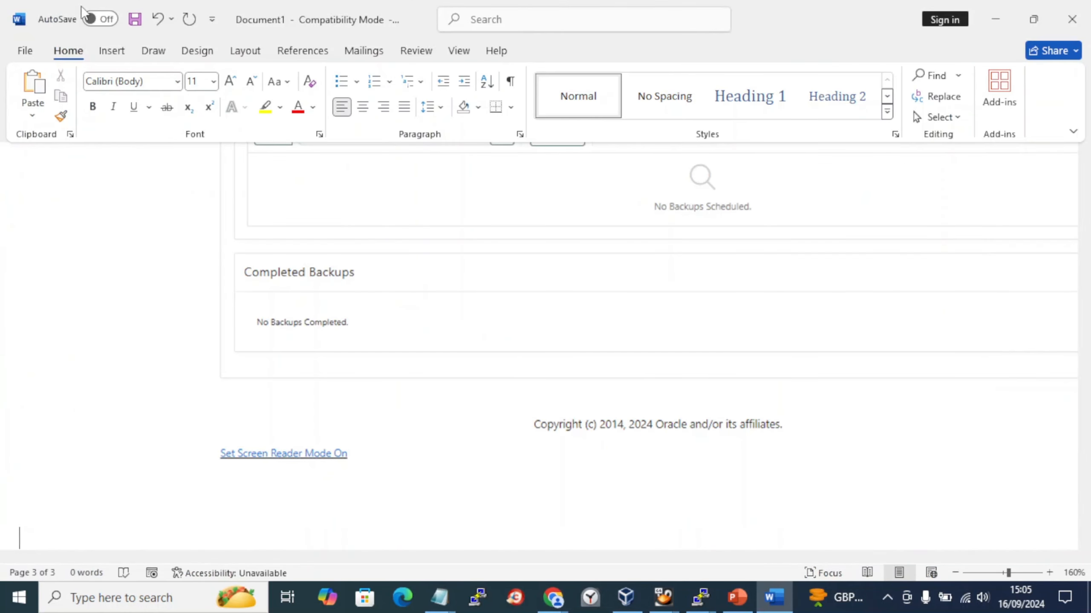
left_click(113, 50)
left_click(326, 116)
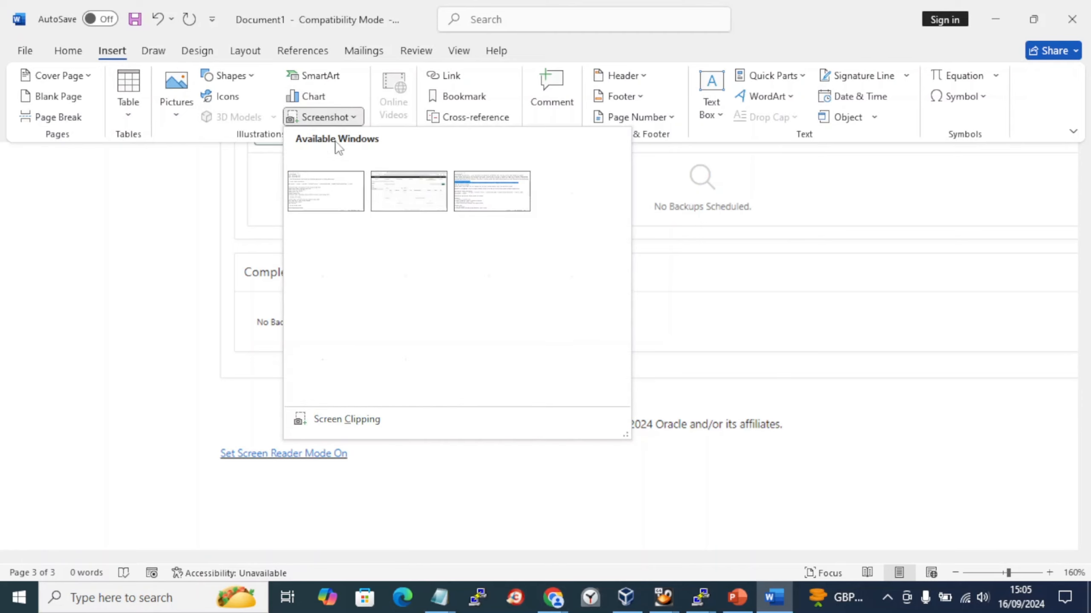
left_click(404, 195)
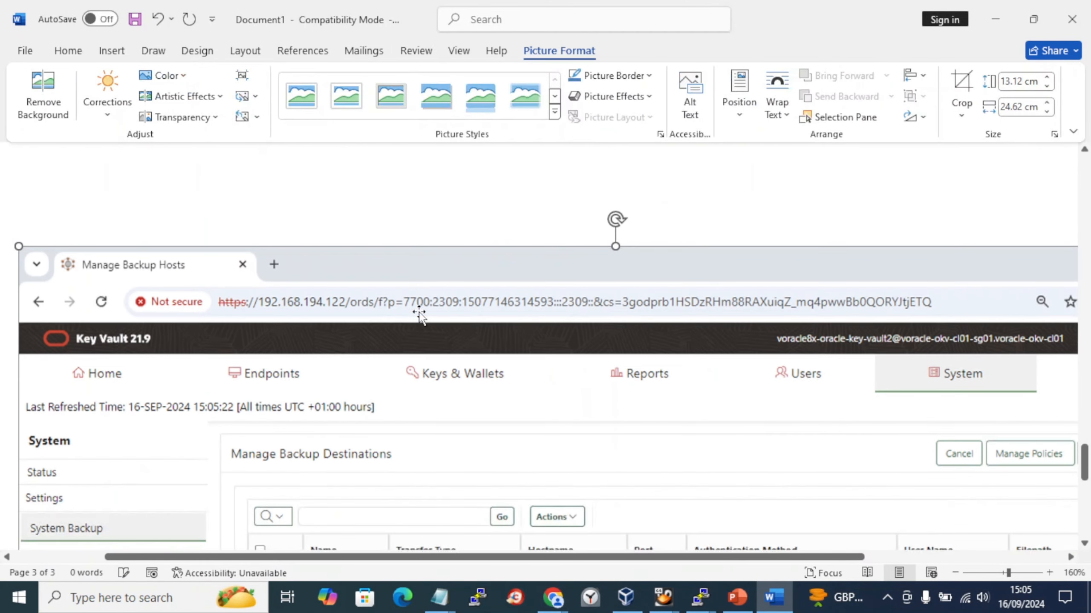
- View the backups stored at the LOCAL destination, then cancel back to System Backup
key("alt+Tab")
key("alt+Tab")
key("Tab")
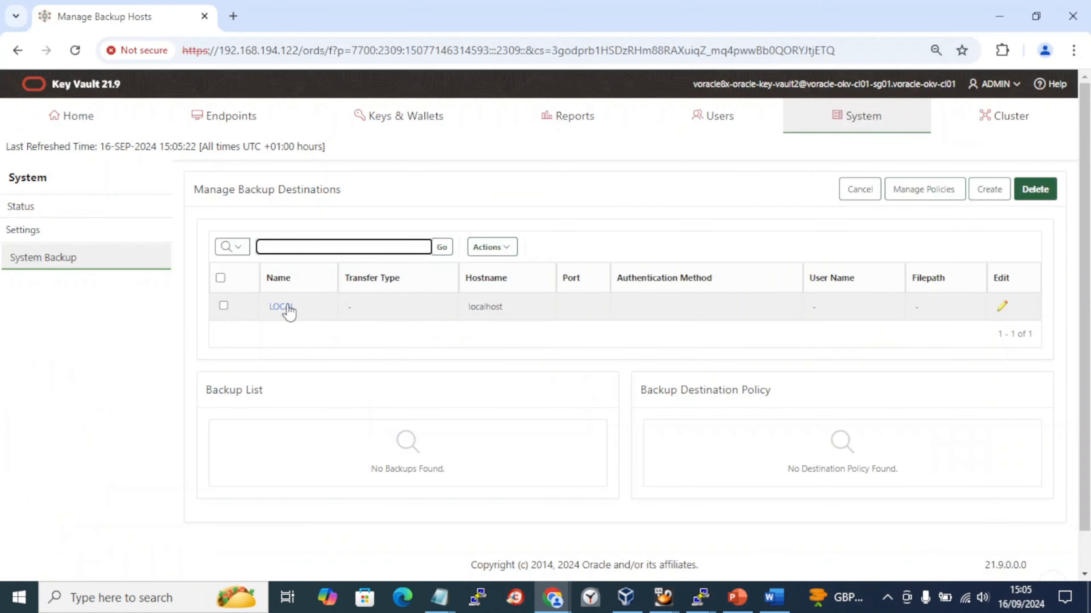
left_click(286, 307)
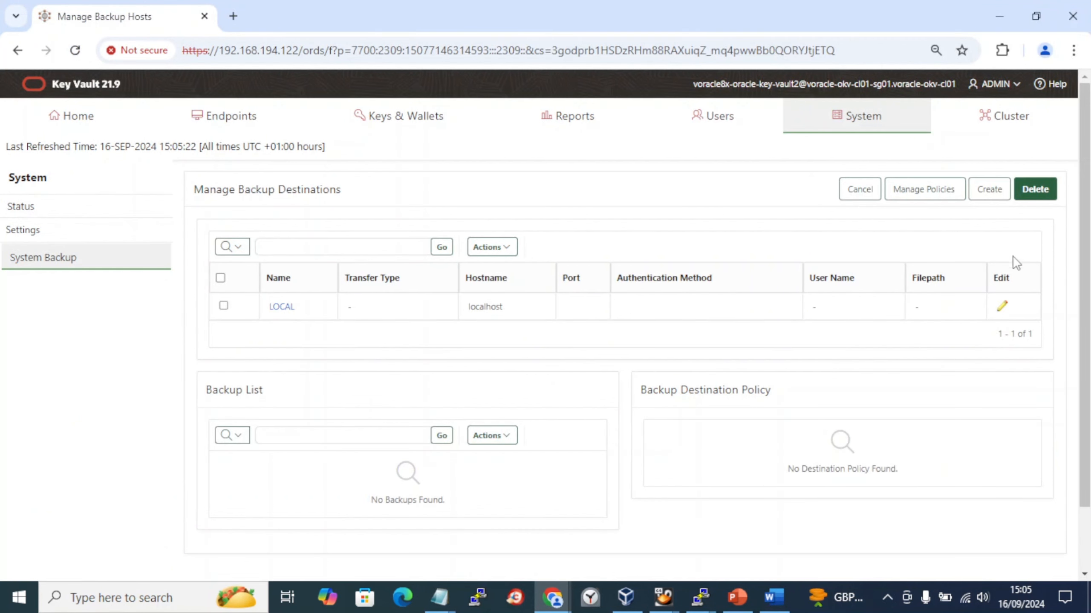
left_click(860, 189)
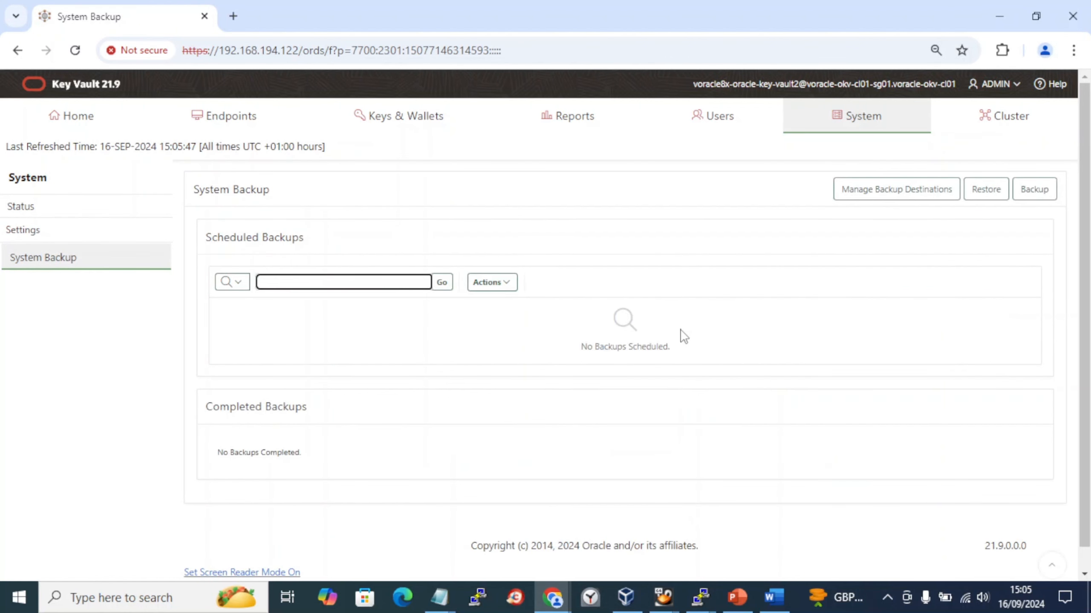
- Reopen Manage Backup Destinations, briefly checking the Word document before returning
left_click(893, 189)
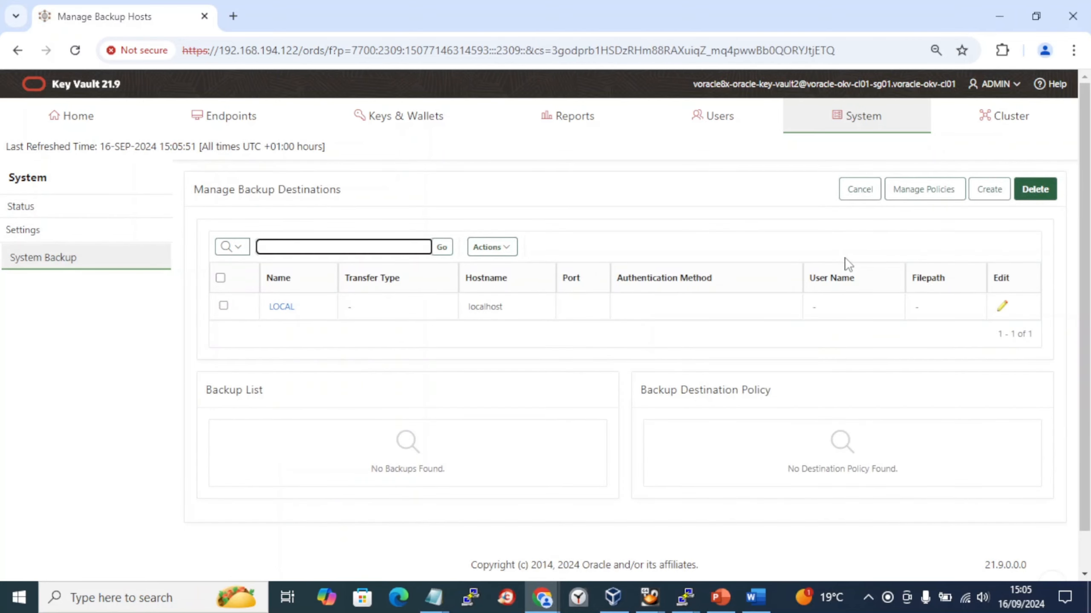
key("alt+Tab")
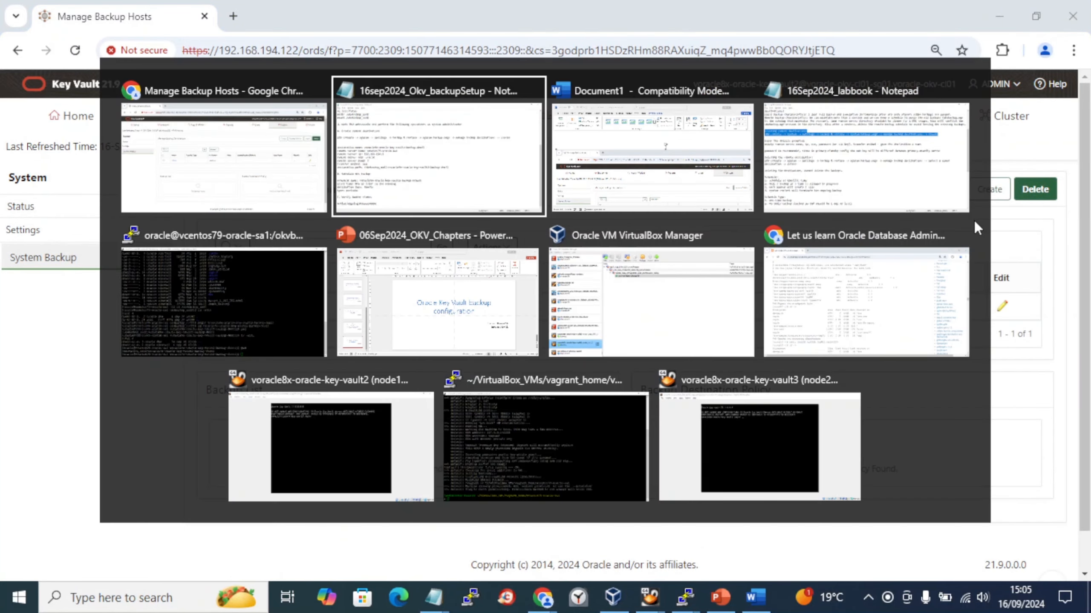
key("alt+Tab")
scroll(704, 431, "down", 10)
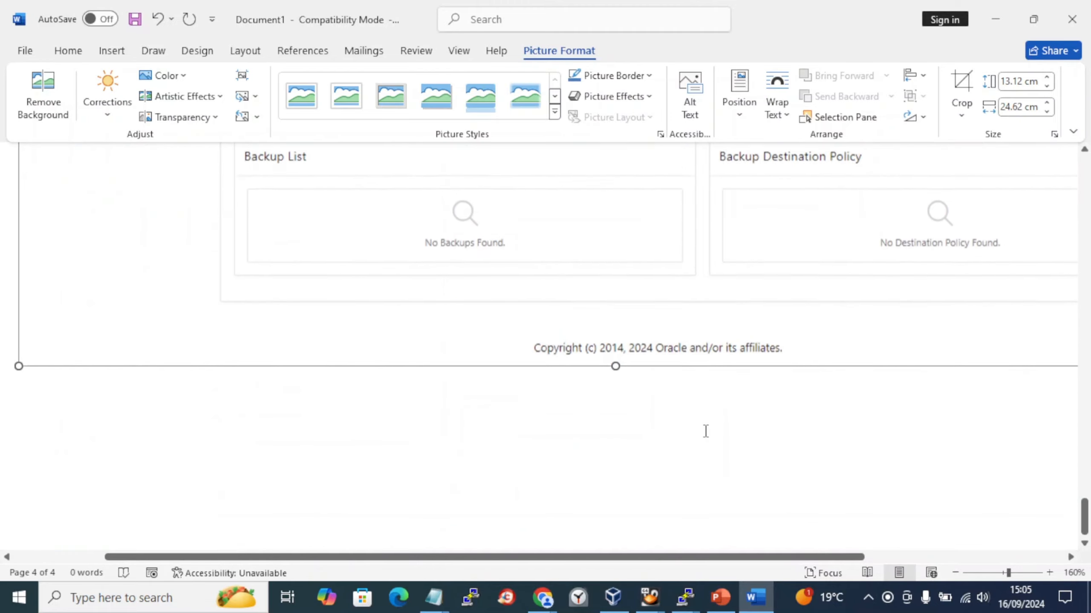
key("alt+Tab")
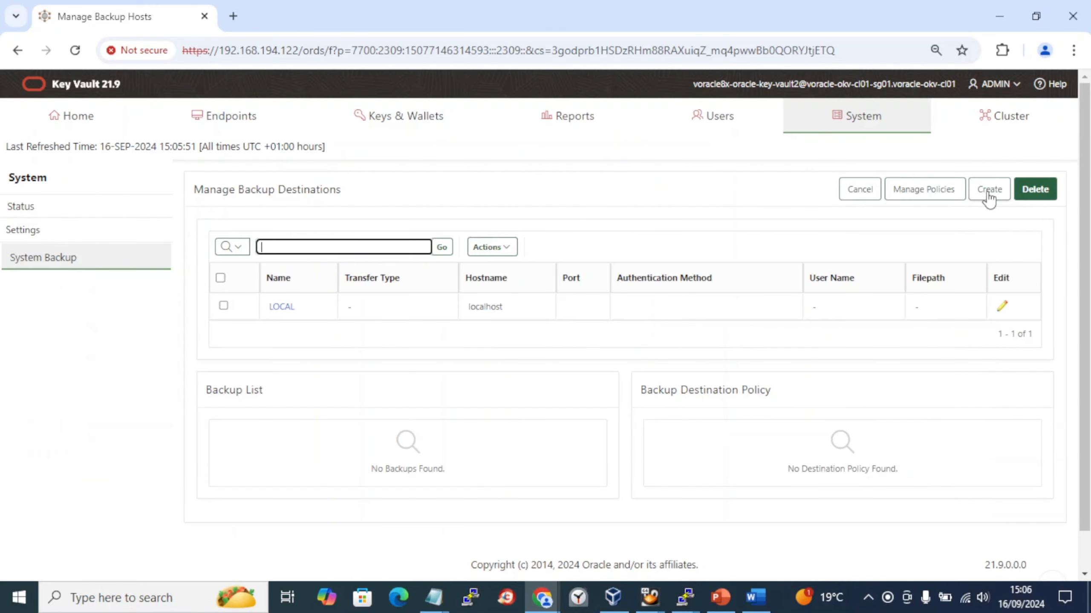
key("alt+Tab")
key("alt+Tab")
key("alt+Tab")
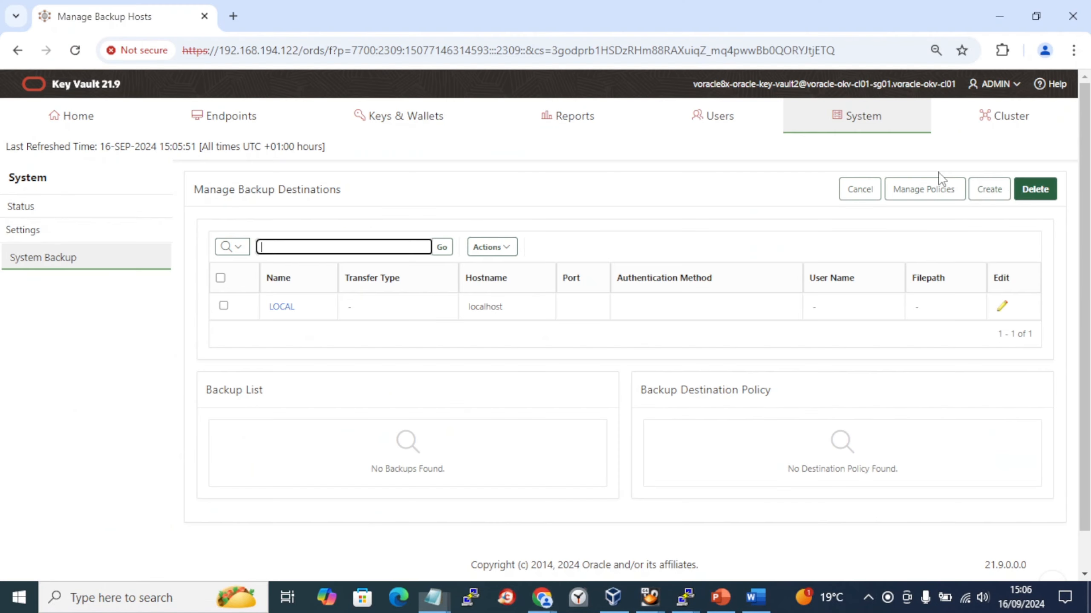
- Start a new backup destination and paste a Key Vault page screenshot into the Word document
left_click(1008, 197)
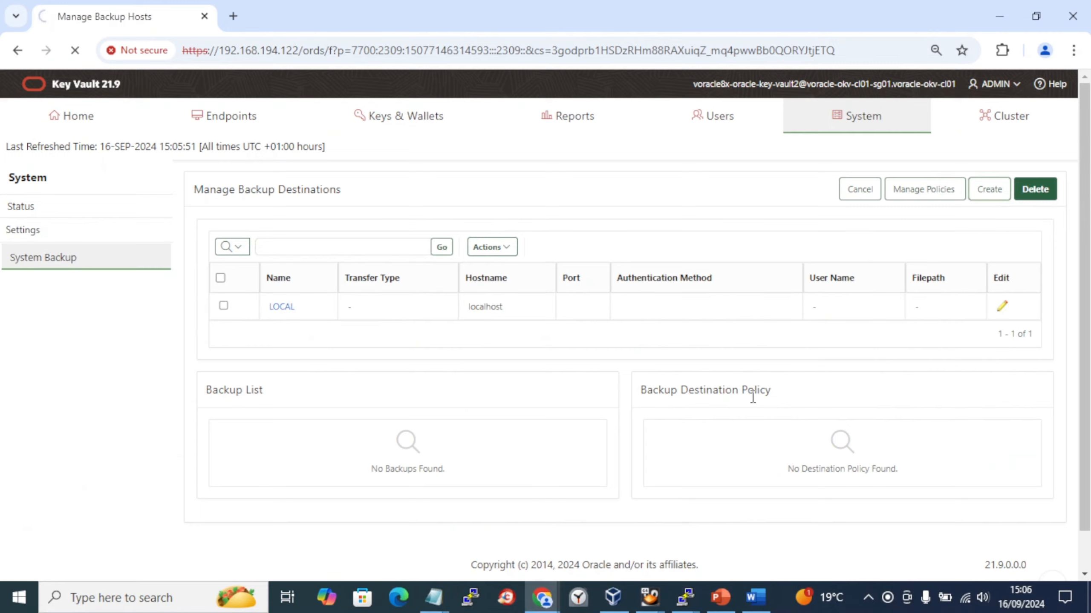
key("alt+Tab")
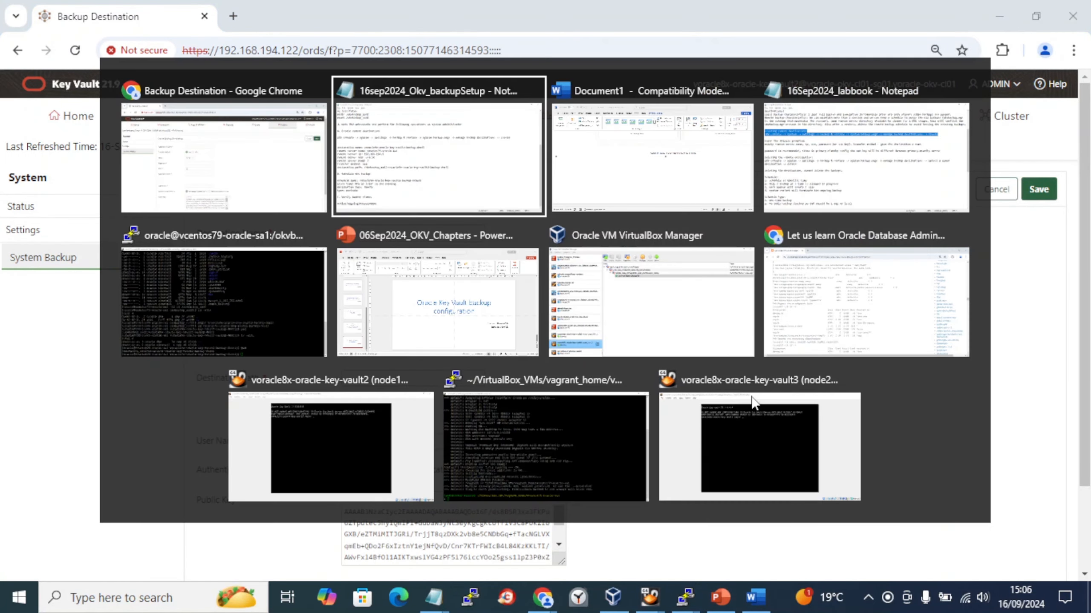
key("alt+Tab")
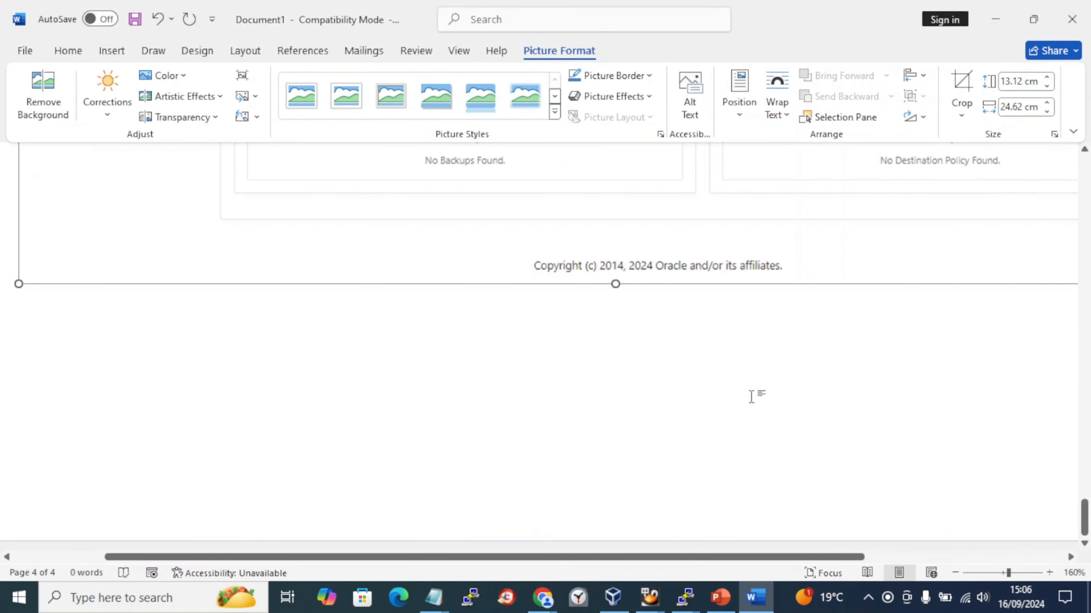
left_click(751, 397)
key("ctrl+v")
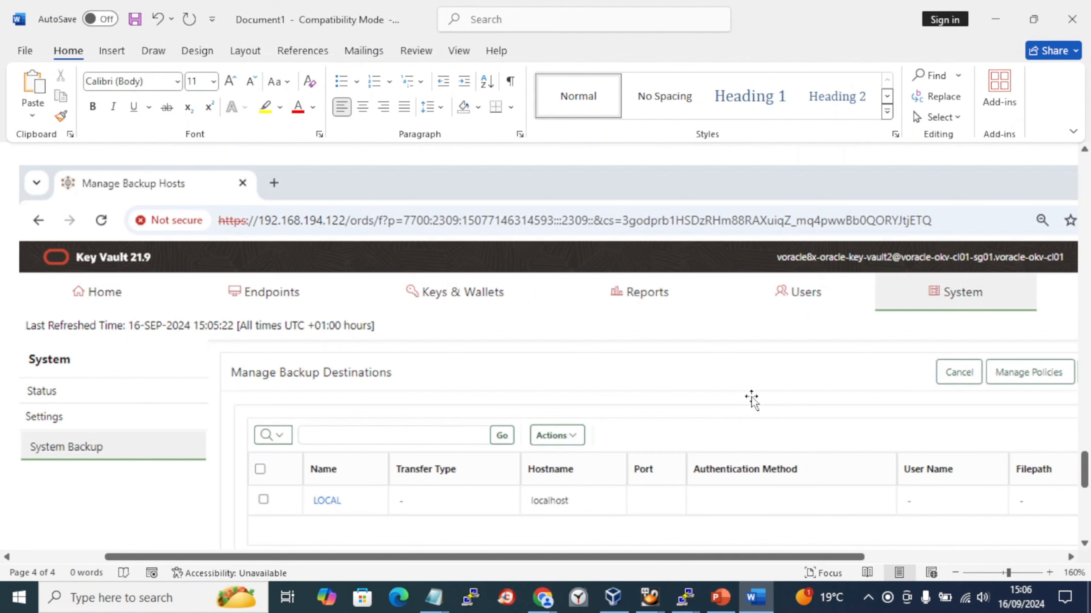
scroll(752, 400, "down", 5)
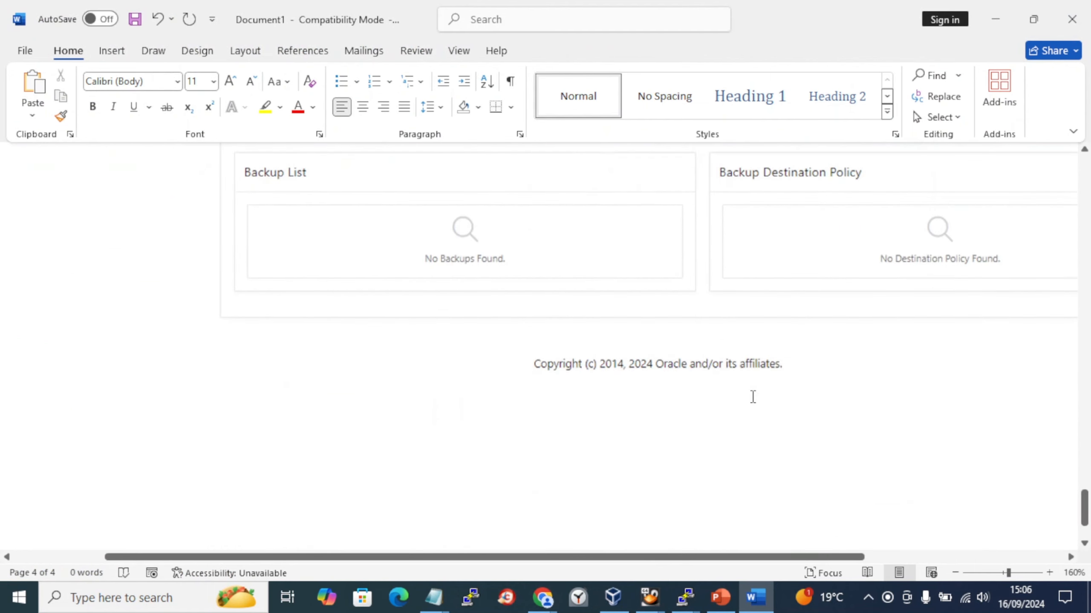
left_click(805, 213)
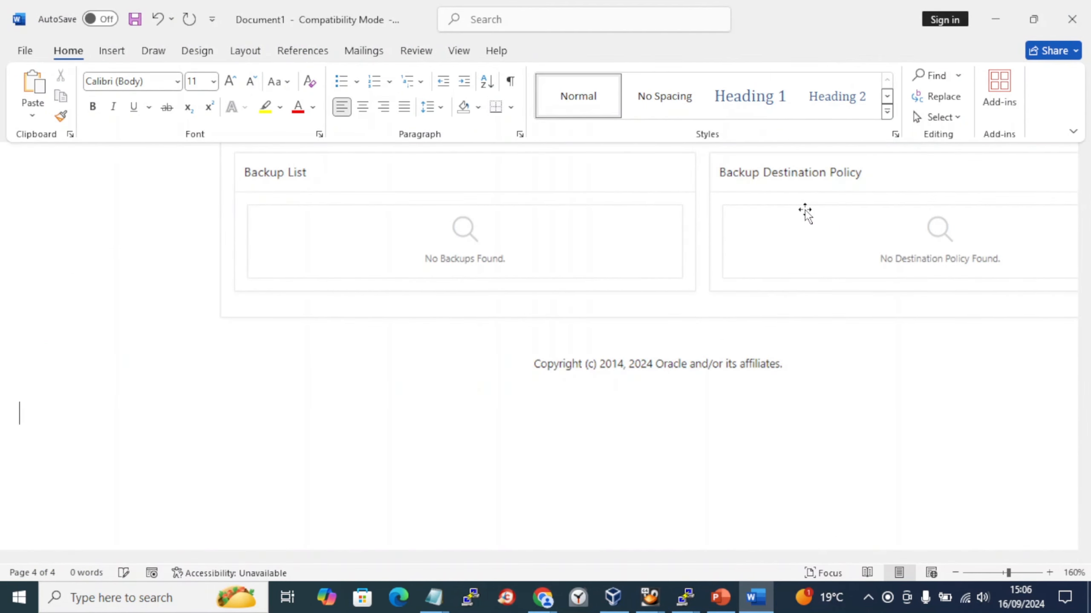
- Set Destination Name to voracle9x-oracle-key-vault2-backup-dest1, copied from the setup notes
key("alt+Tab")
key("alt+Tab")
key("Tab")
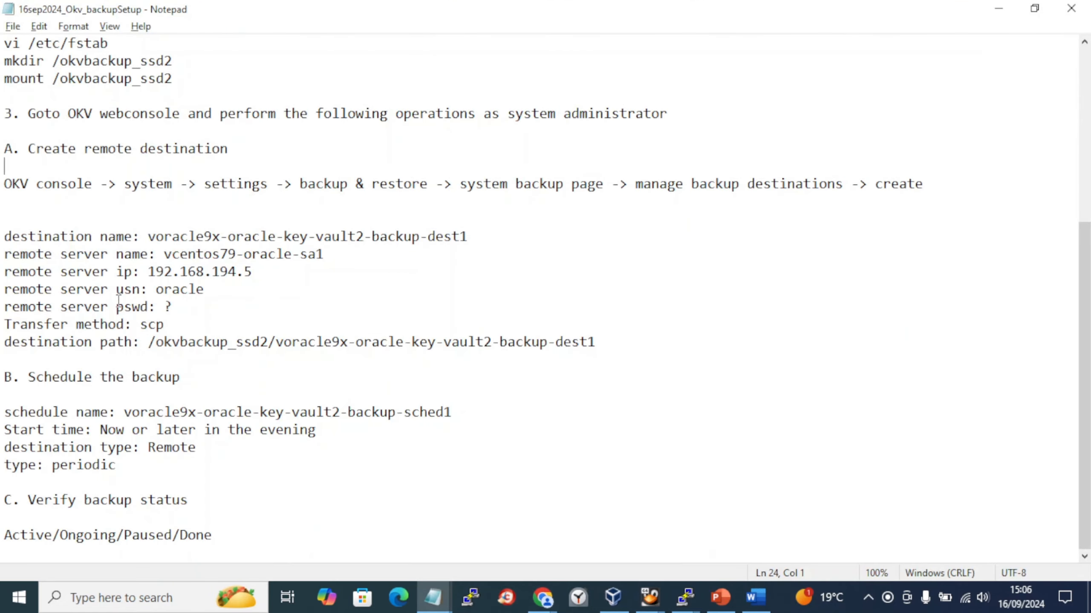
left_click_drag(489, 238, 149, 239)
key("ctrl+c")
key("alt+Tab")
key("ctrl+v")
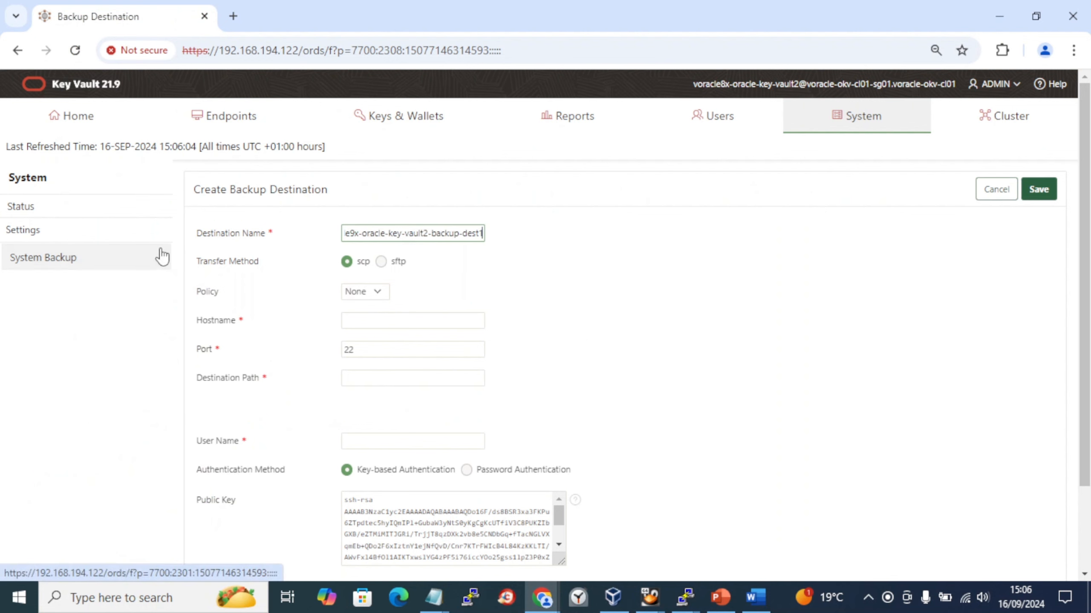
- Copy the remote server name vcentos79-oracle-sa1 from the setup notes
key("alt+Tab")
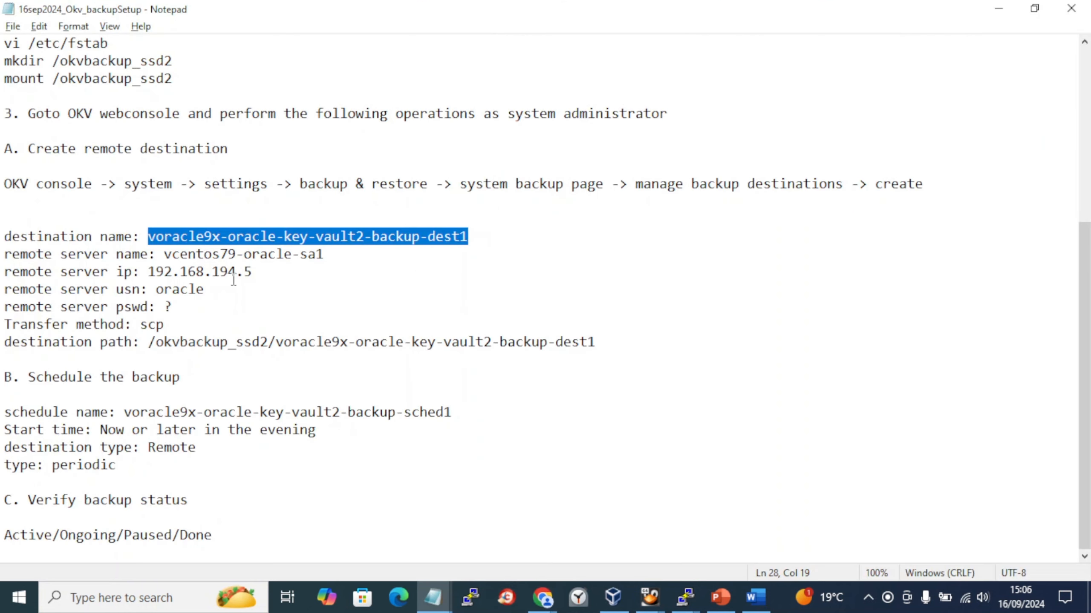
left_click(341, 249)
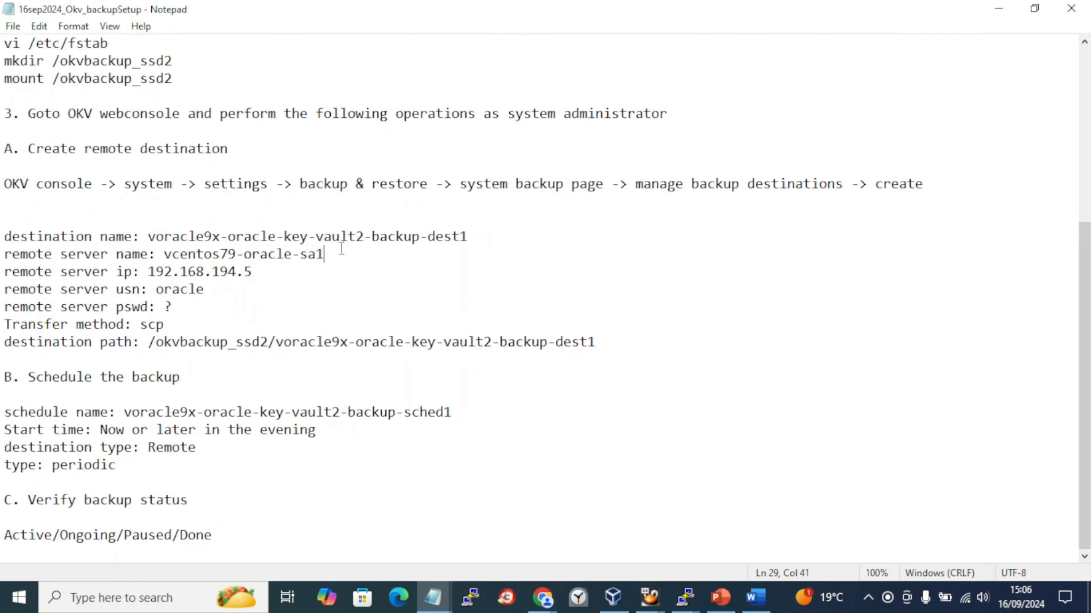
left_click(163, 254, "shift")
key("alt+Tab")
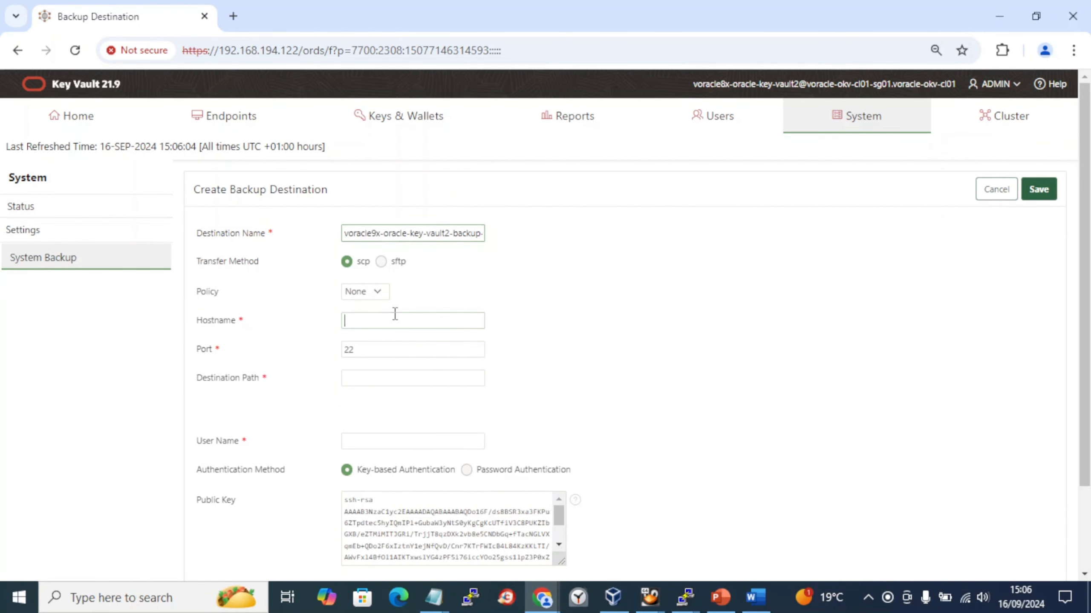
- Paste the server name as Hostname and leave the destination policy at None
key("ctrl+v")
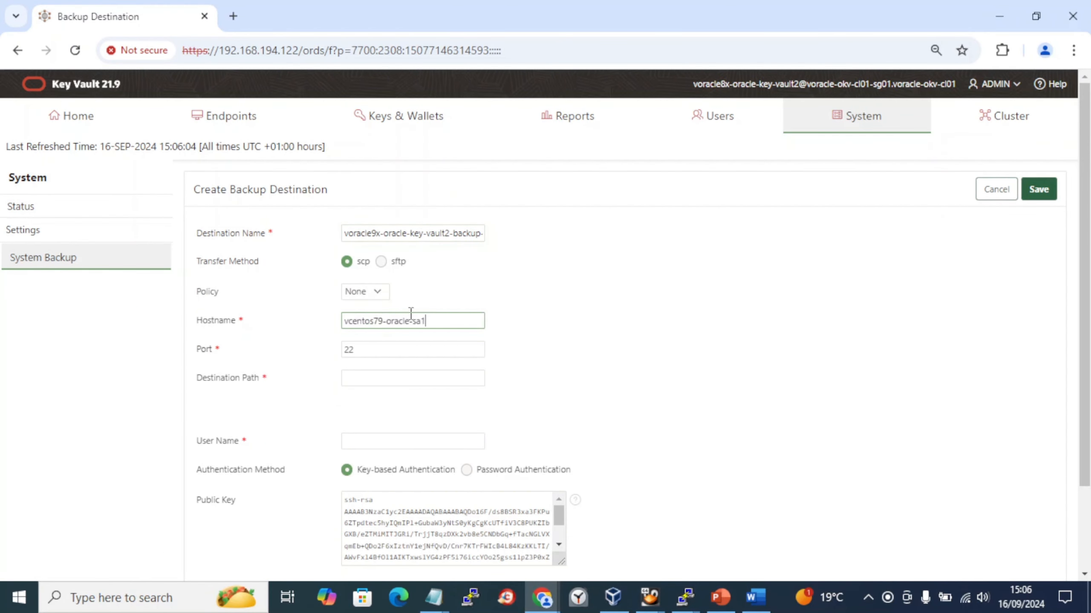
left_click(369, 293)
left_click(460, 296)
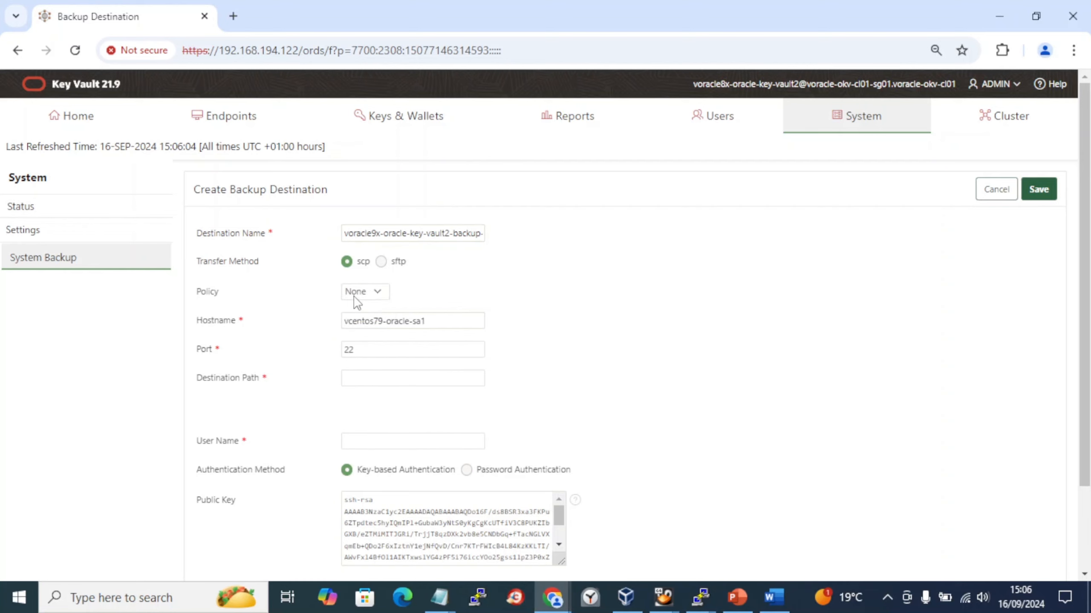
left_click(355, 297)
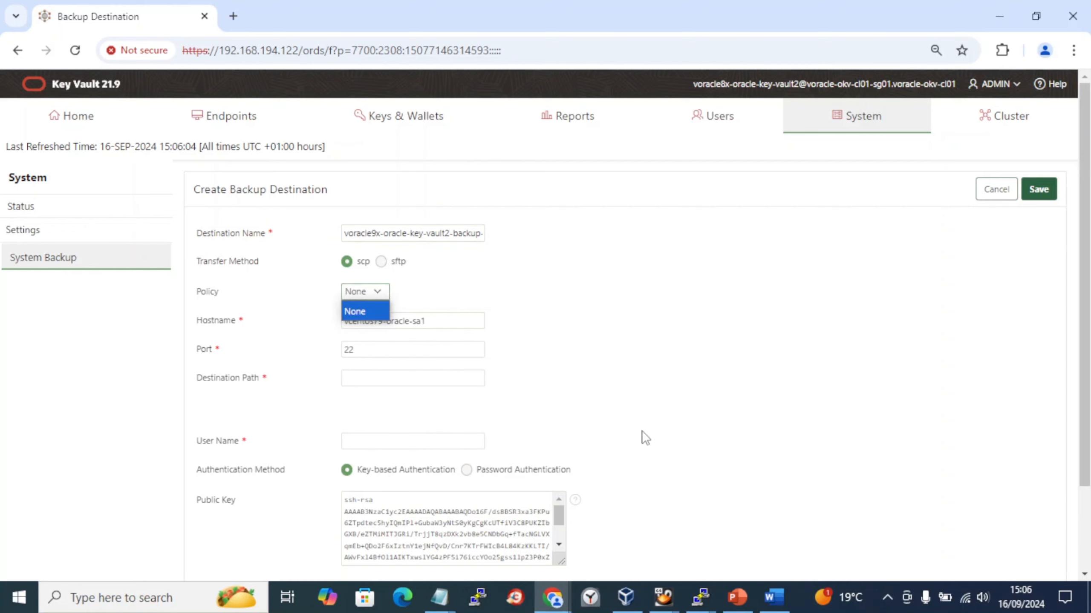
left_click(771, 598)
- Replace the hostname with the remote server IP 192.168.194.5
key("alt+Tab")
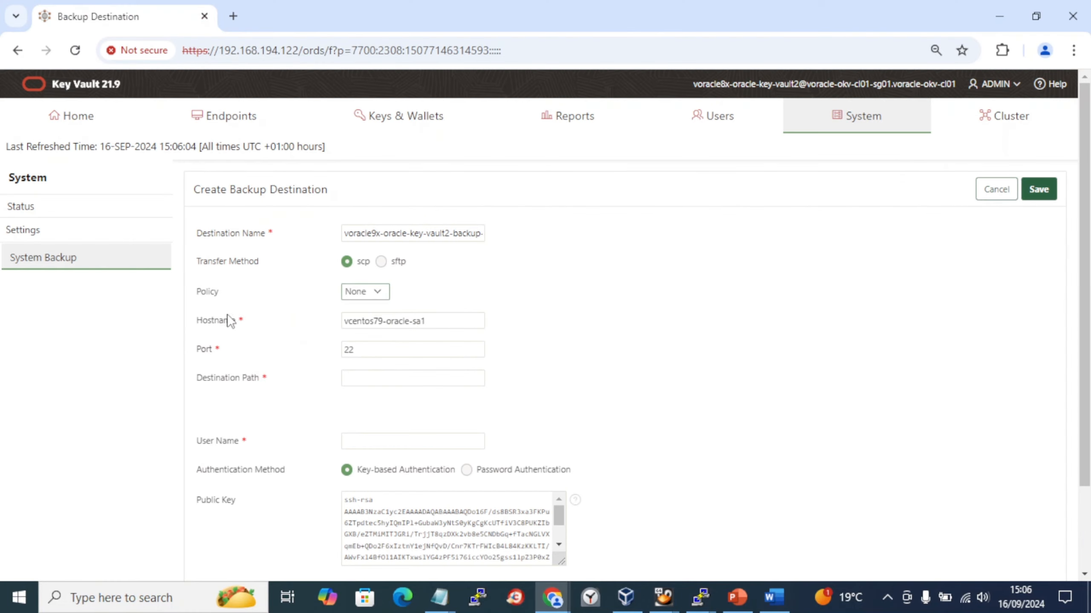
key("alt+Tab")
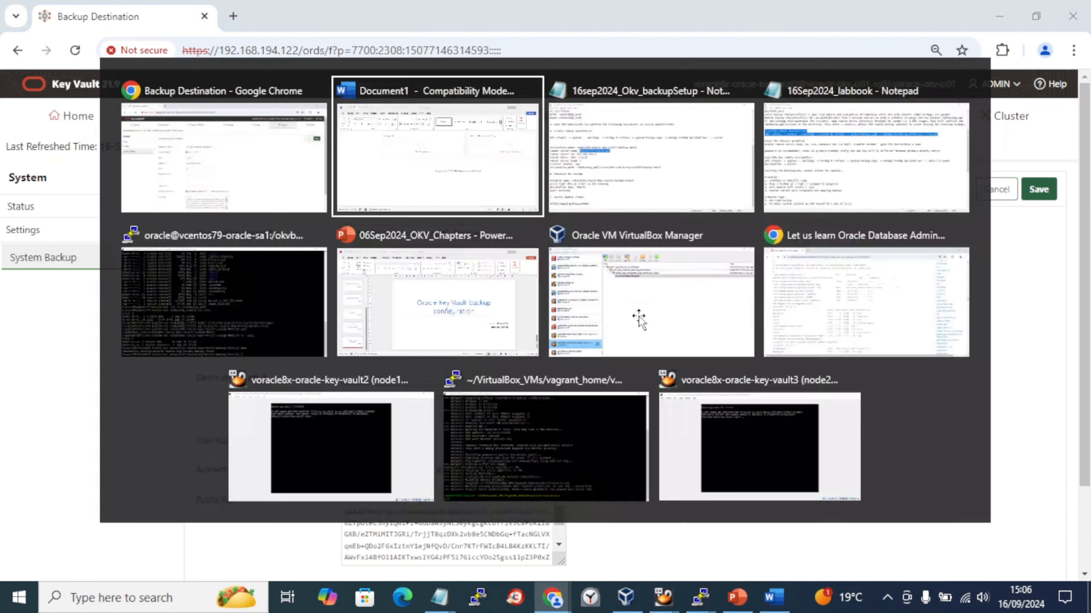
key("alt+Tab")
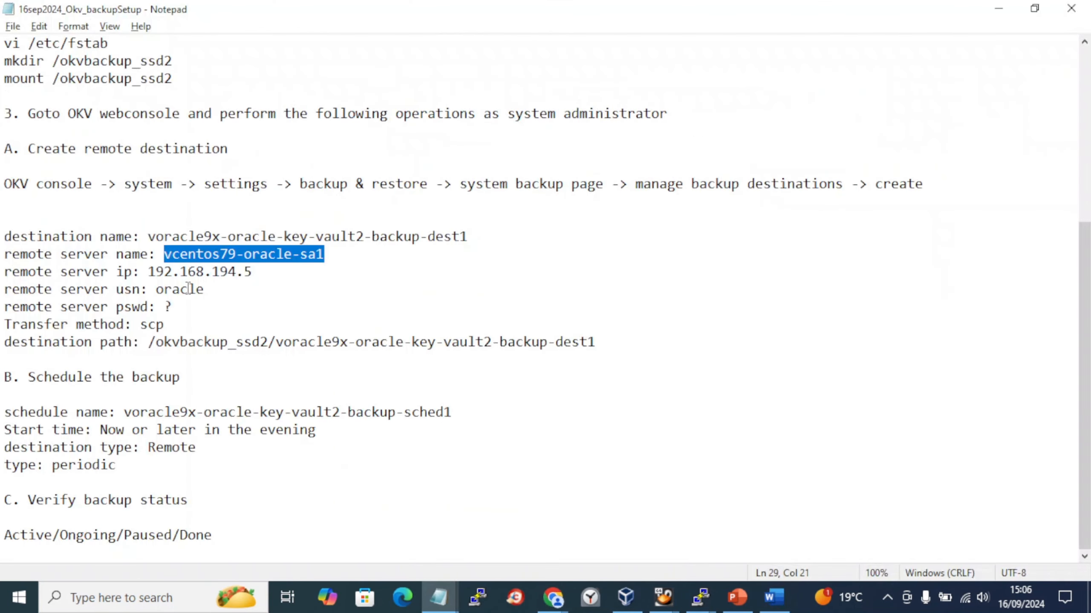
left_click_drag(251, 272, 152, 274)
key("alt+Tab")
key("alt+Tab")
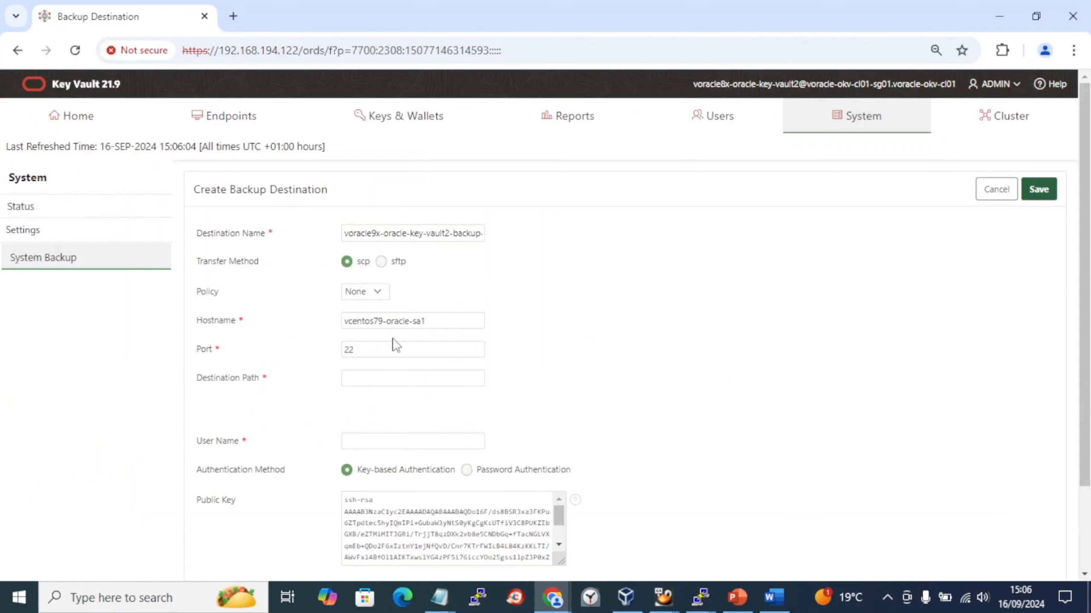
scroll(393, 340, "down", 3)
scroll(393, 337, "up", 3)
left_click_drag(442, 319, 268, 312)
type("192.168.194.5")
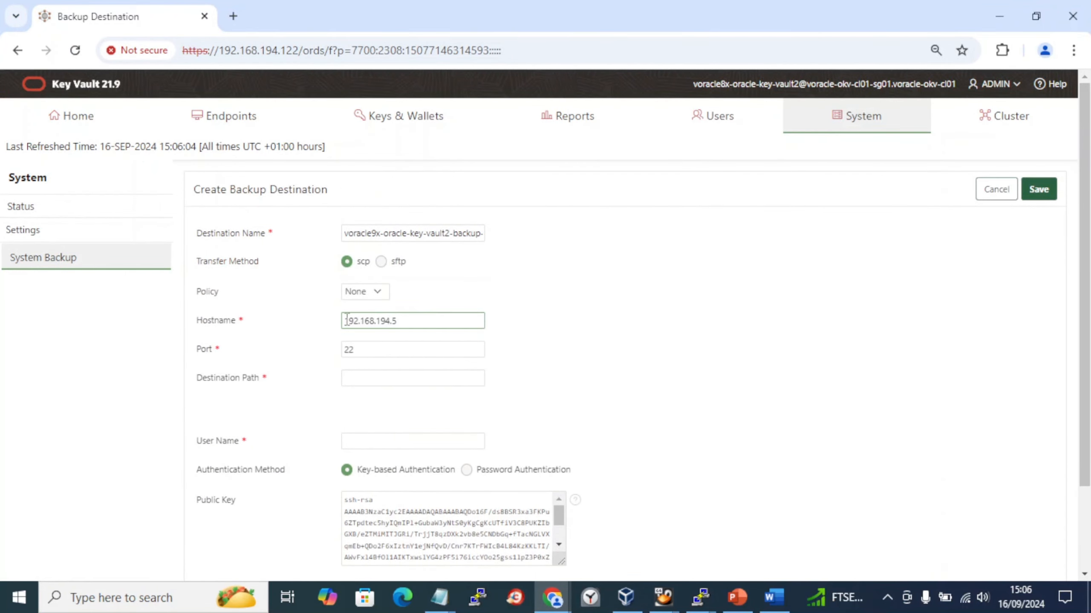
left_click(366, 375)
key("alt+Tab")
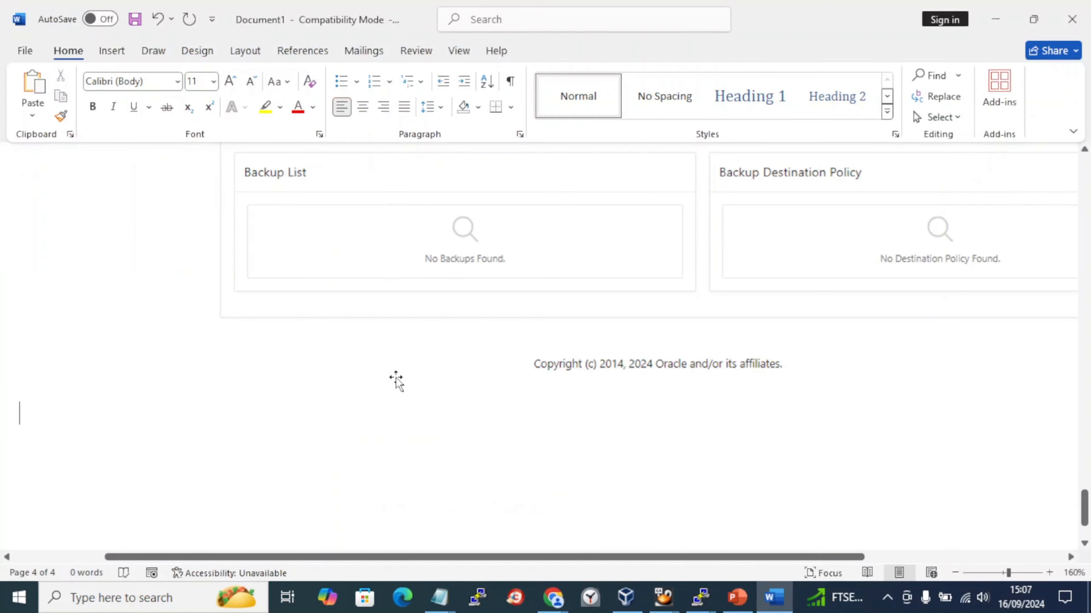
- Select the destination path in the setup notes and bring up the labbook notes
key("alt+Tab")
left_click_drag(599, 343, 152, 343)
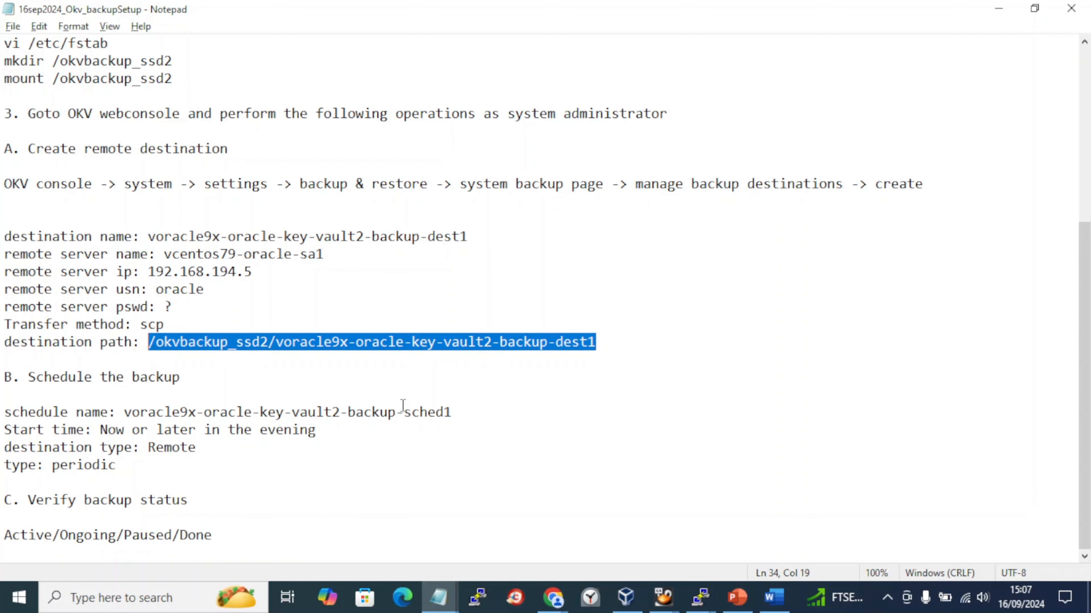
mouse_move(438, 597)
left_click(414, 551)
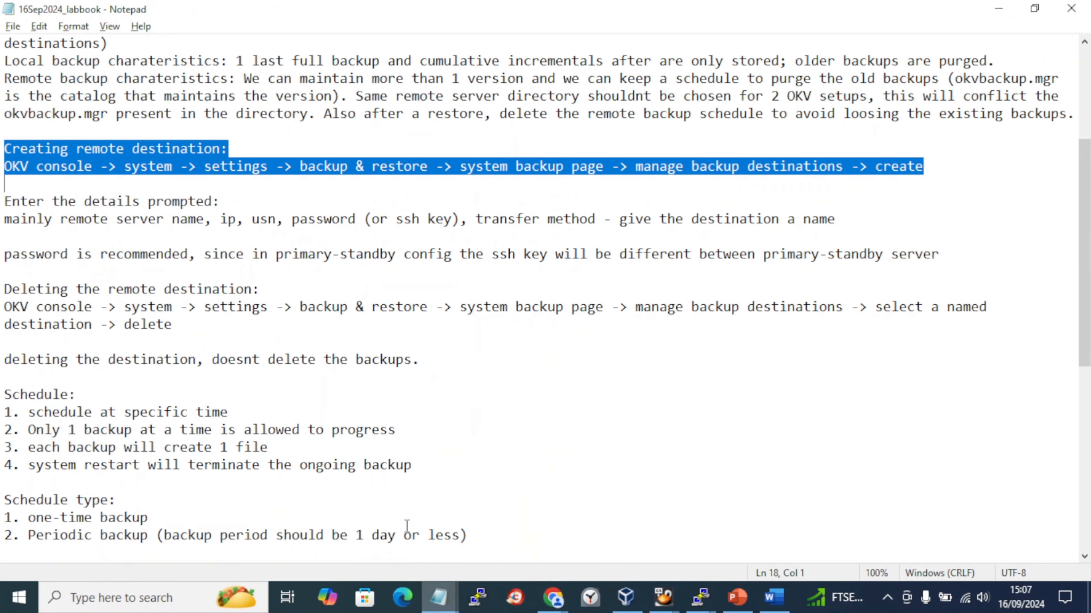
scroll(461, 363, "up", 2)
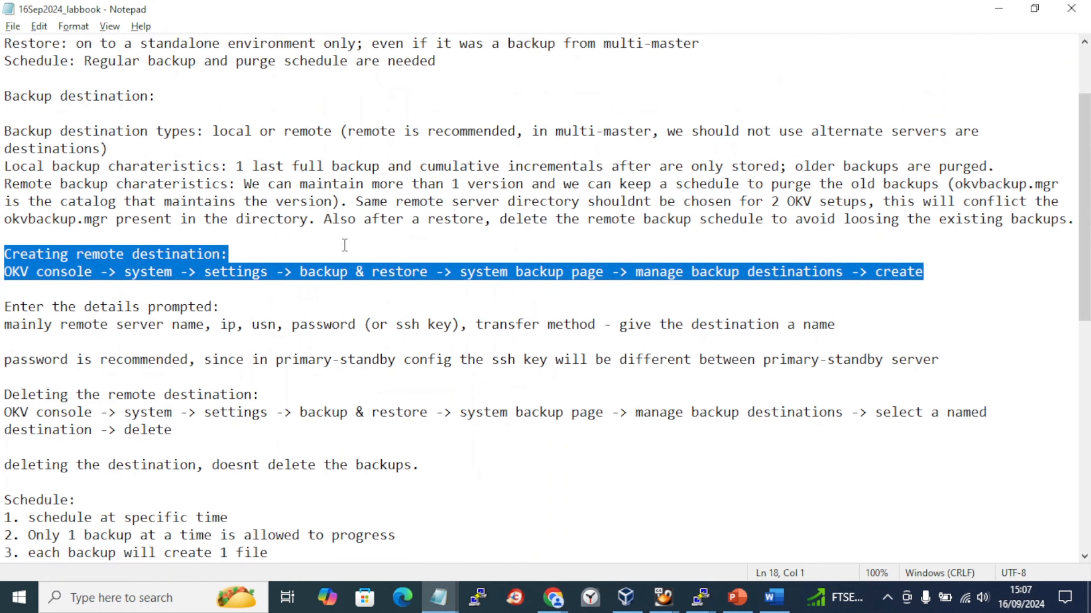
scroll(344, 245, "down", 7)
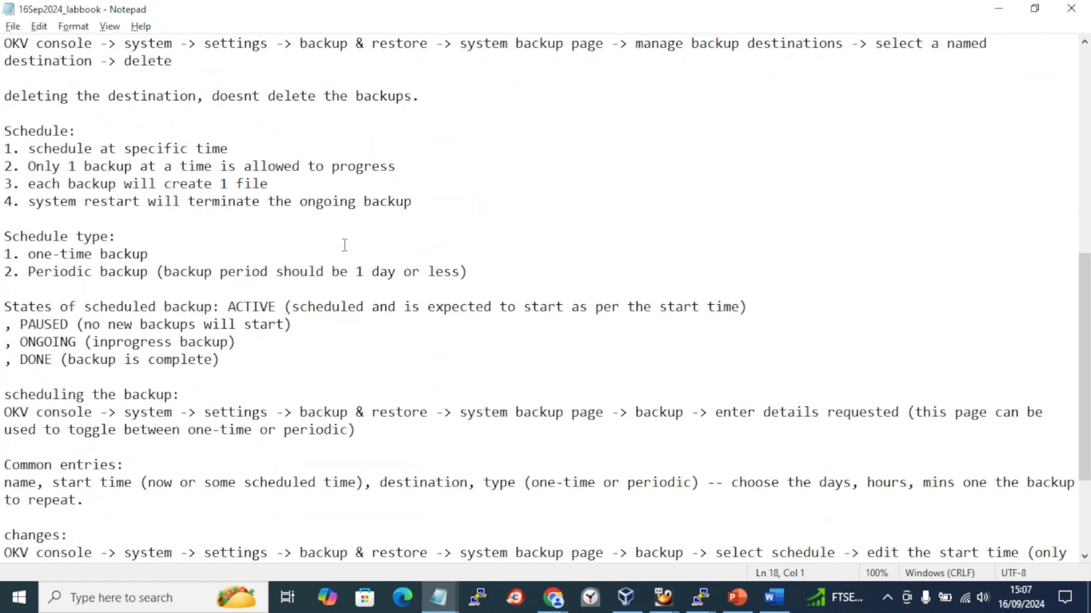
- Search the labbook upward for 'catalog', then return to the setup notes
key("ctrl+f")
type("catalog")
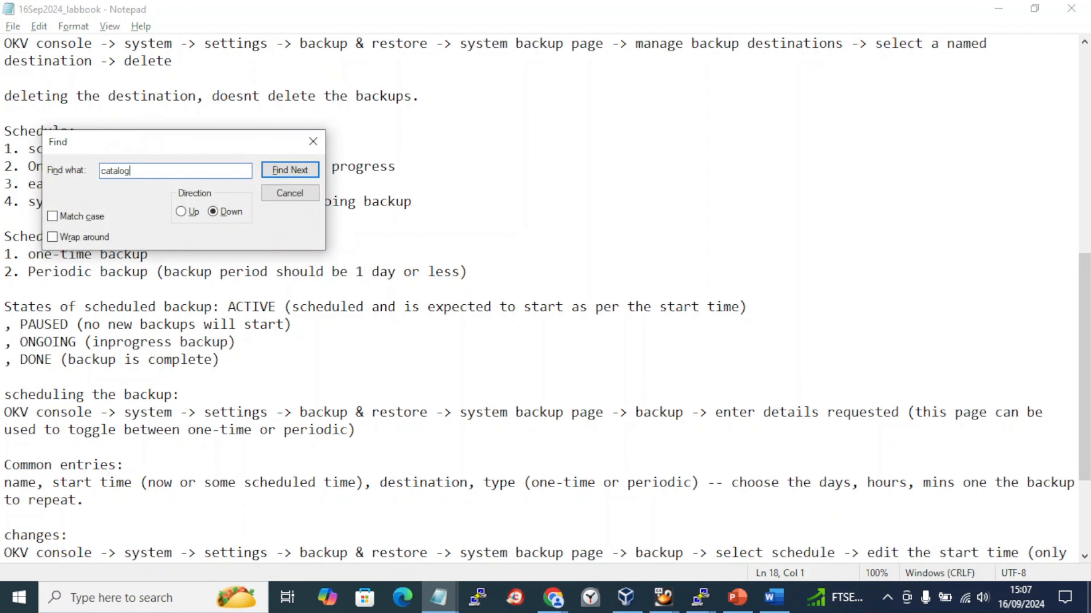
key("Return")
key("Return")
left_click(190, 214)
left_click(272, 174)
key("Escape")
scroll(274, 174, "up", 2)
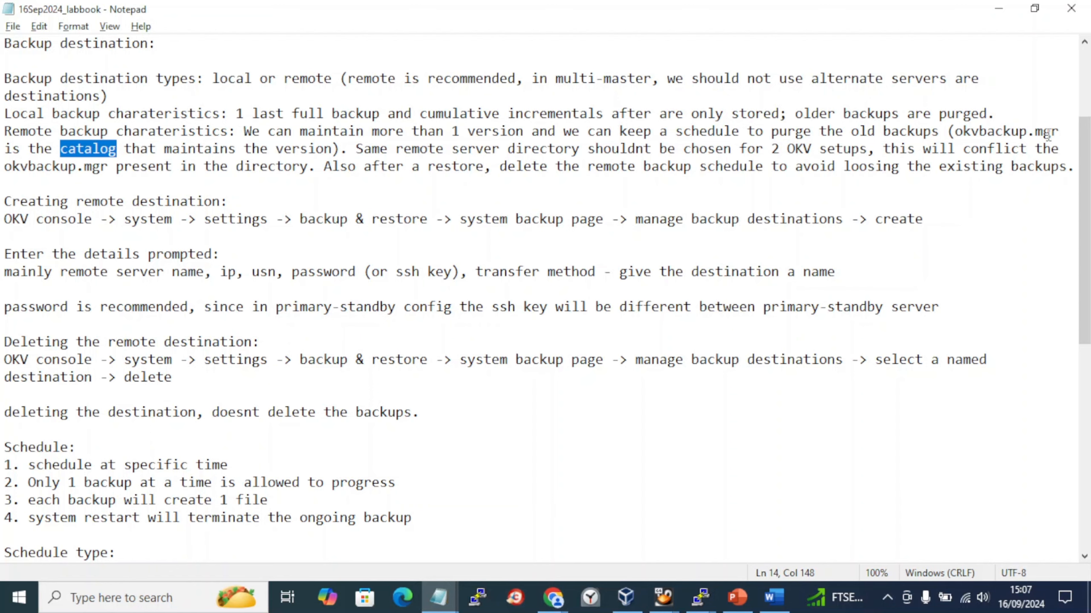
key("alt+Tab")
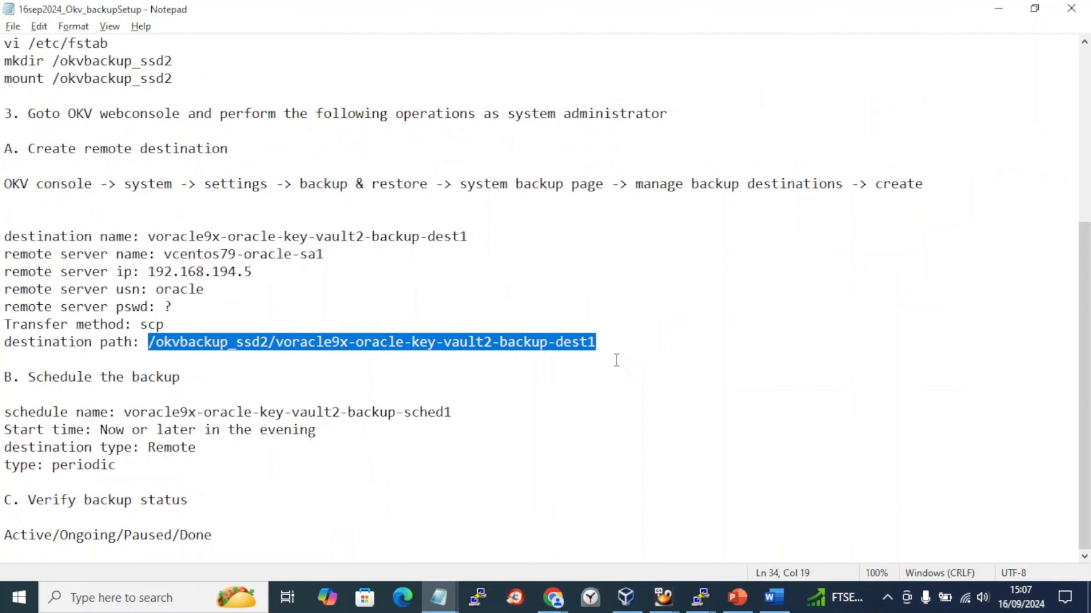
- Enter /okvbackup_ssd2/voracle9x-oracle-key-vault2-backup-dest1 as the Destination Path, copied from the notes
left_click(598, 345)
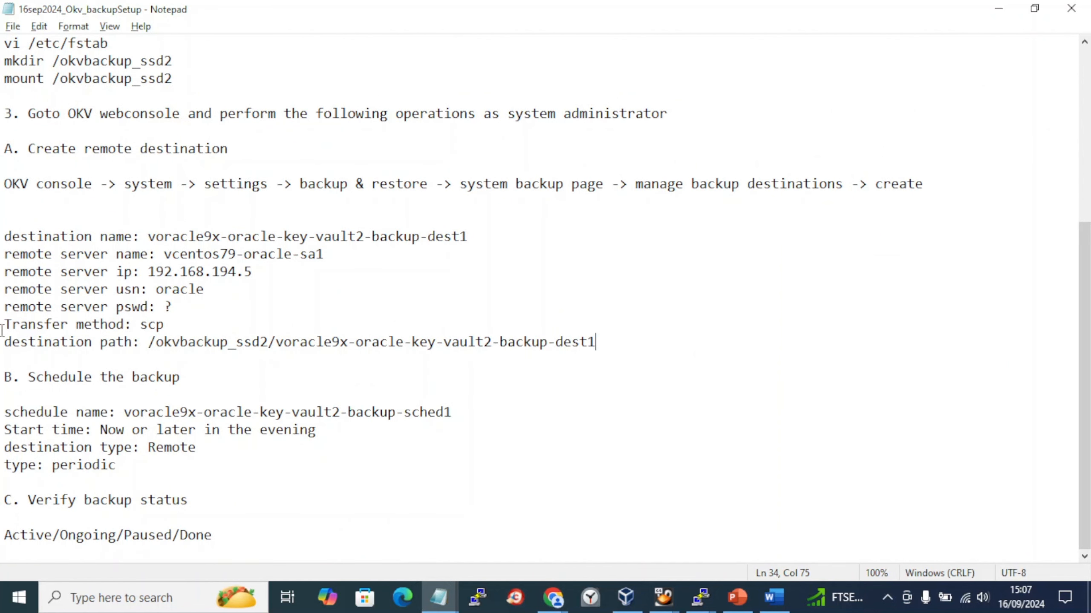
key("alt+Tab")
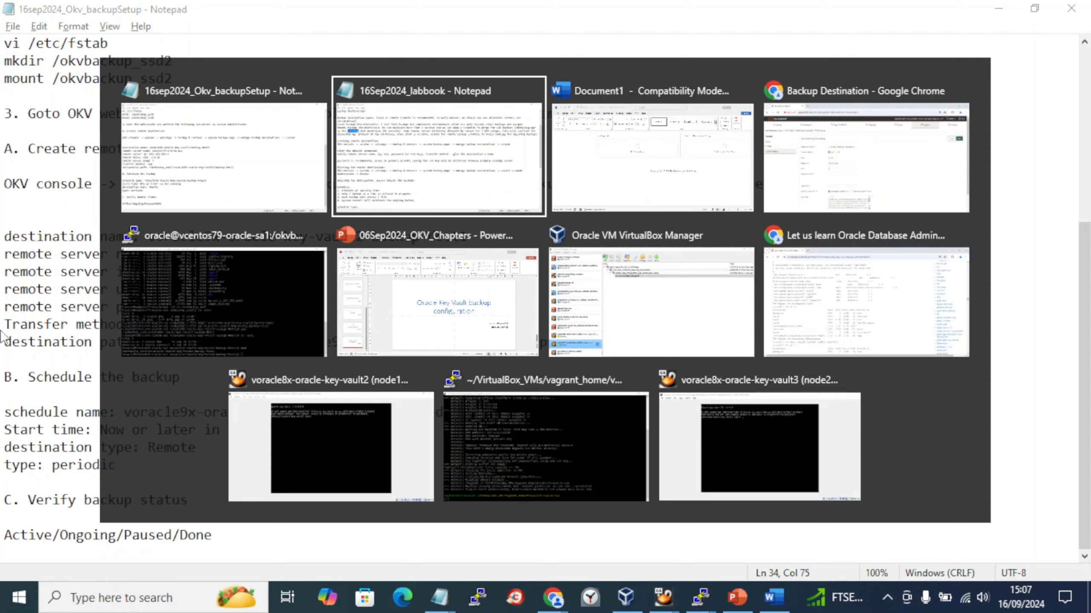
key("alt+Tab")
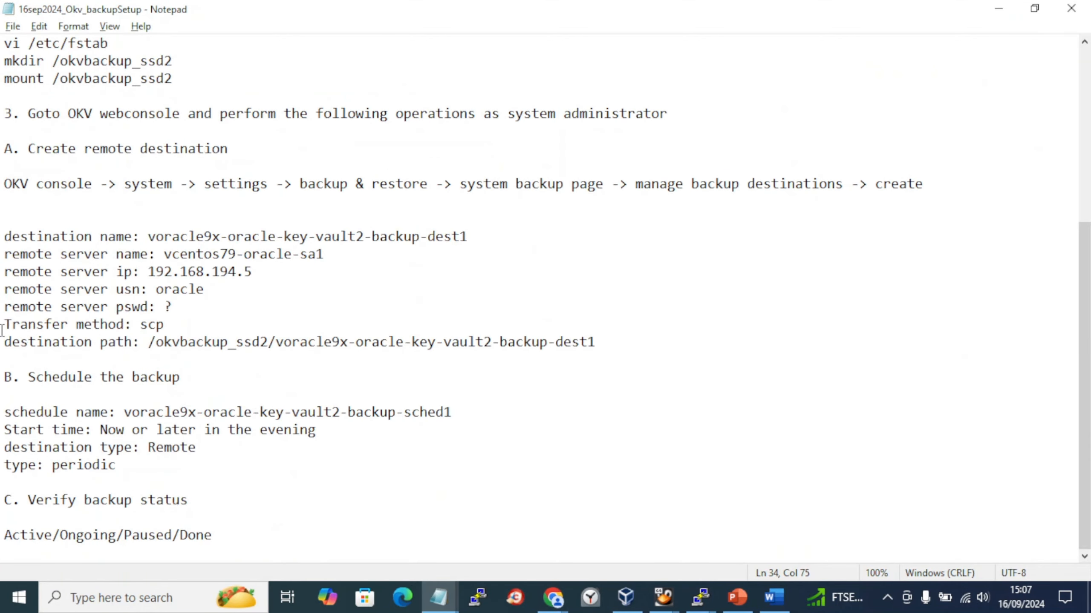
key("alt+Tab")
key("Tab")
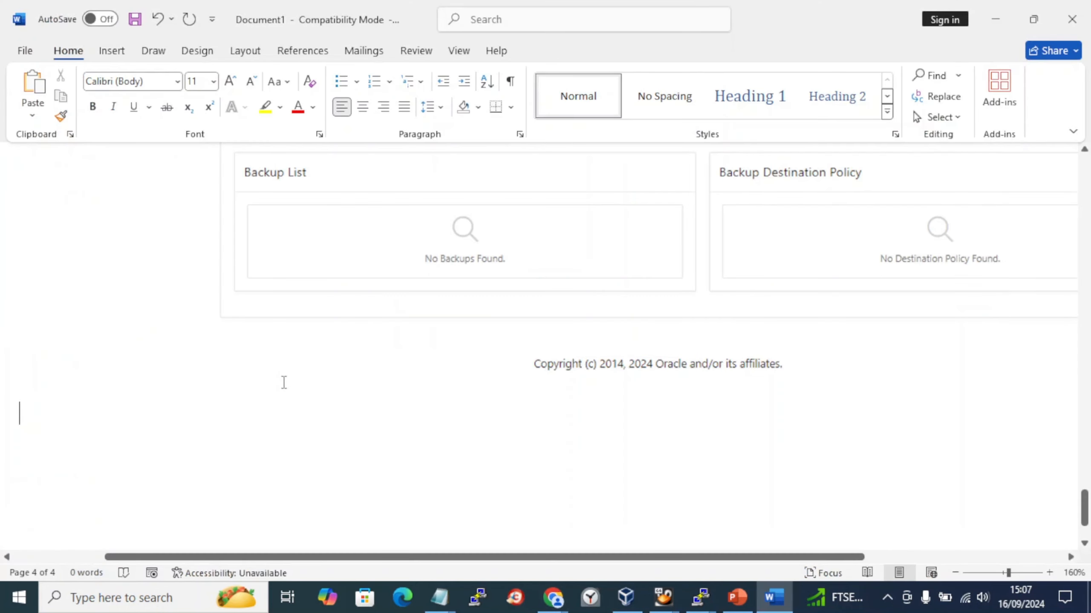
key("alt+Tab")
key("Tab")
key("Tab")
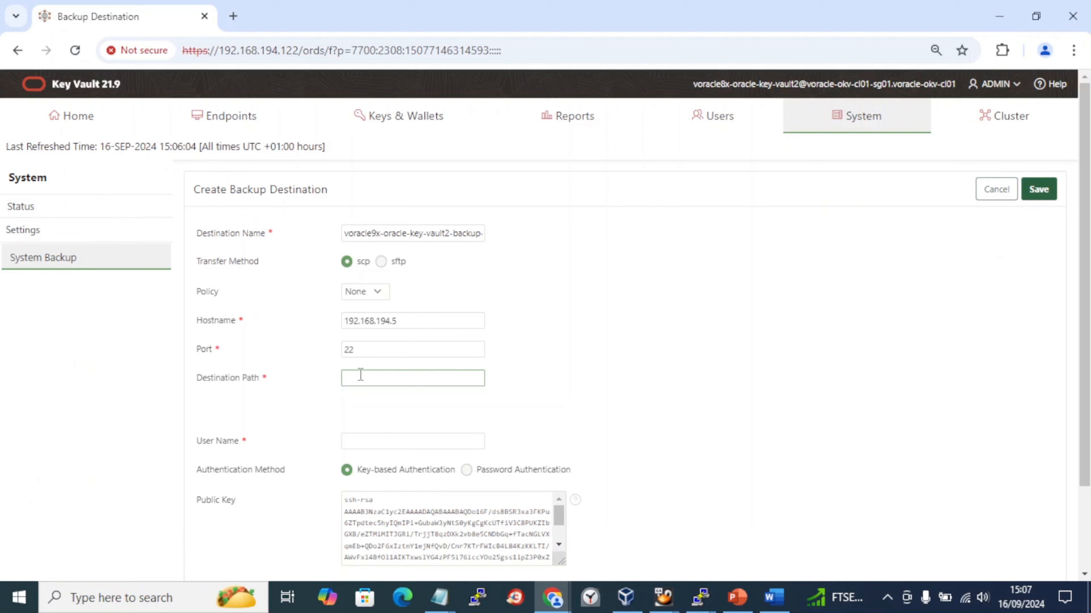
key("alt+Tab")
key("Tab")
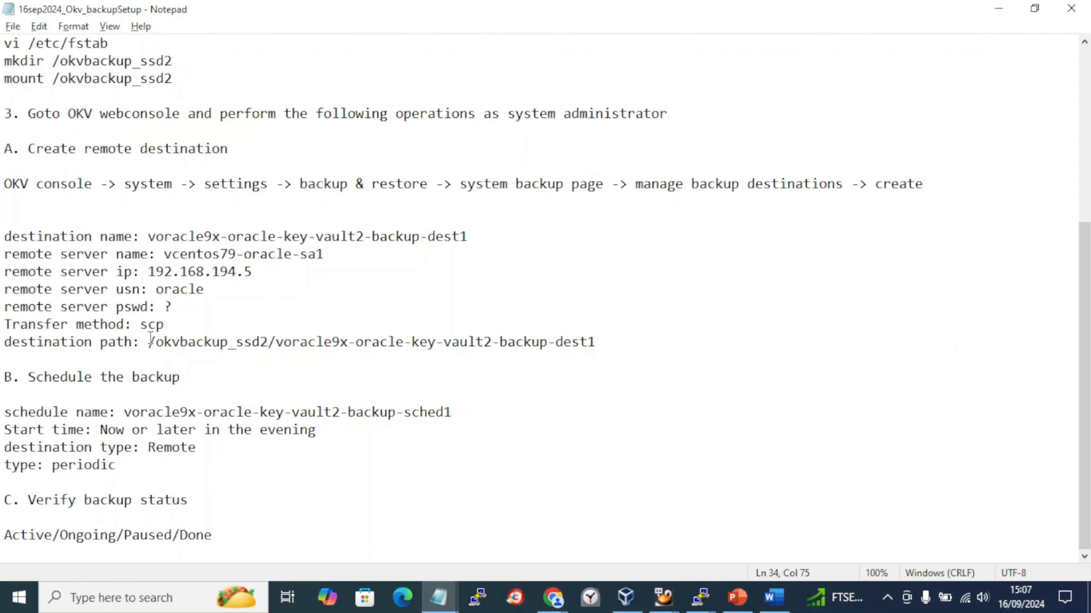
left_click(150, 341, "shift")
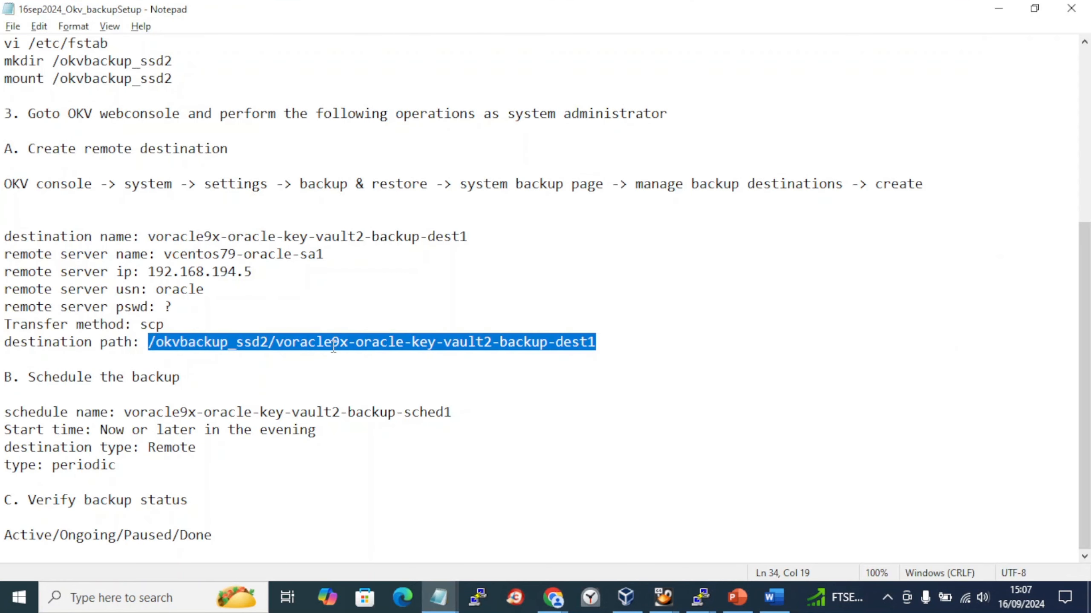
key("ctrl+c")
key("alt+Tab")
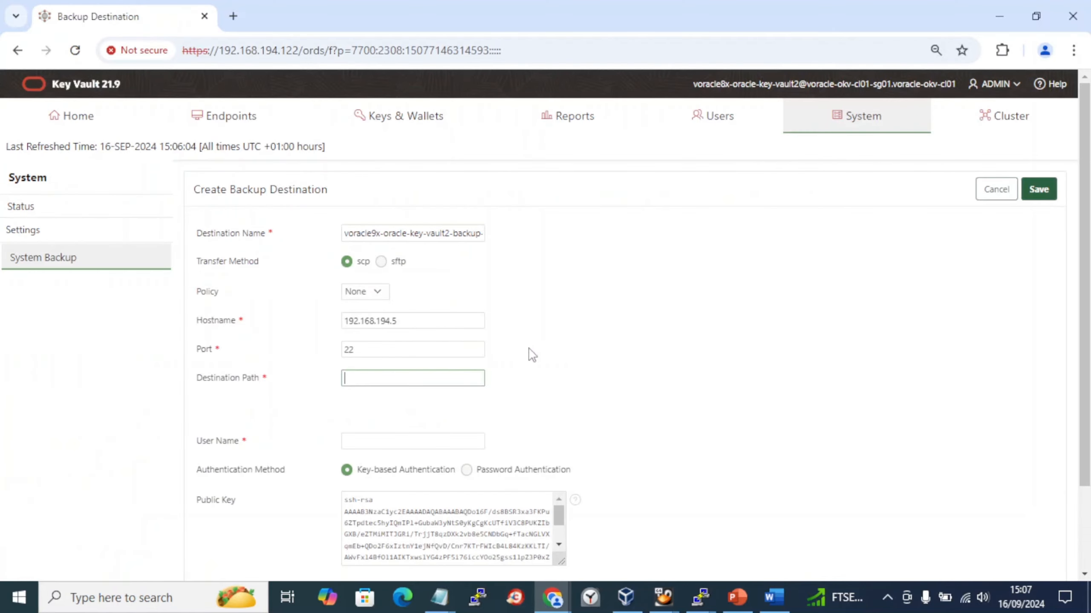
key("ctrl+v")
- Set the User Name to oracle, copied from the setup notes
scroll(423, 413, "down", 2)
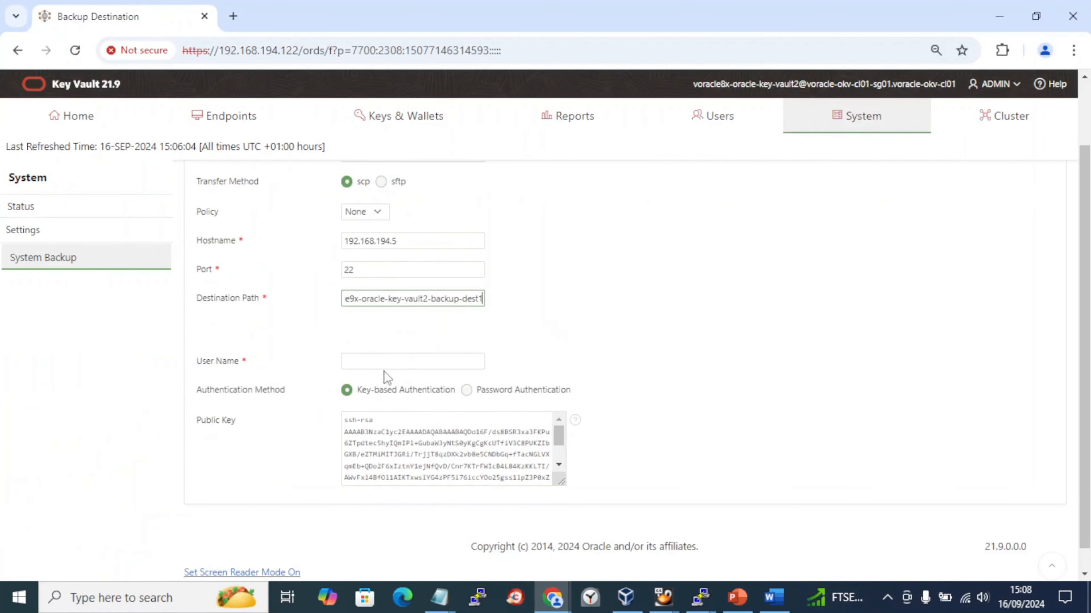
left_click(390, 362)
key("alt+Tab")
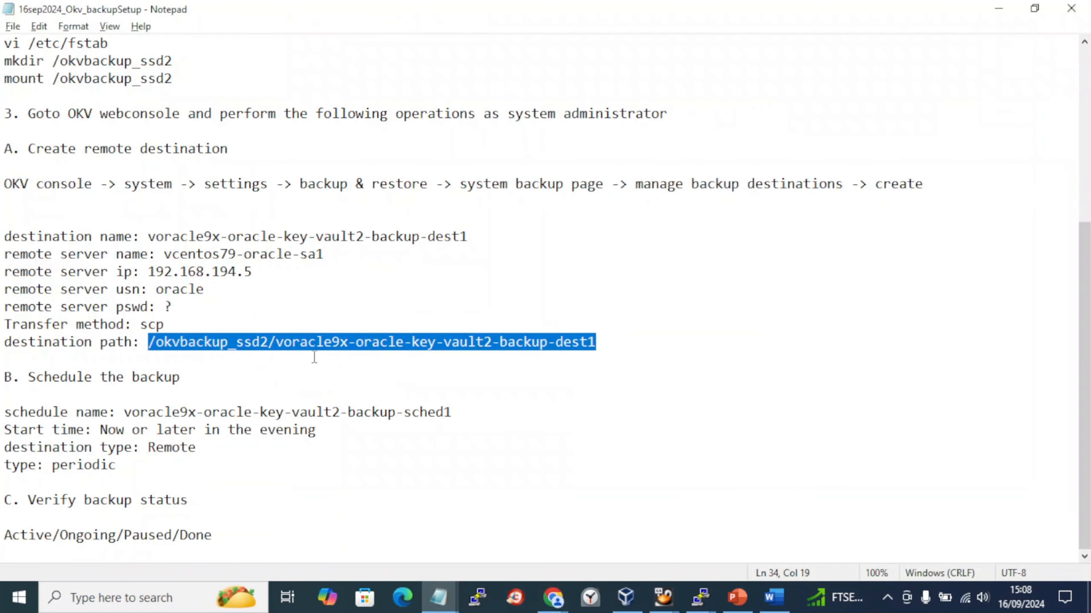
double_click(181, 289)
key("ctrl+c")
key("alt+Tab")
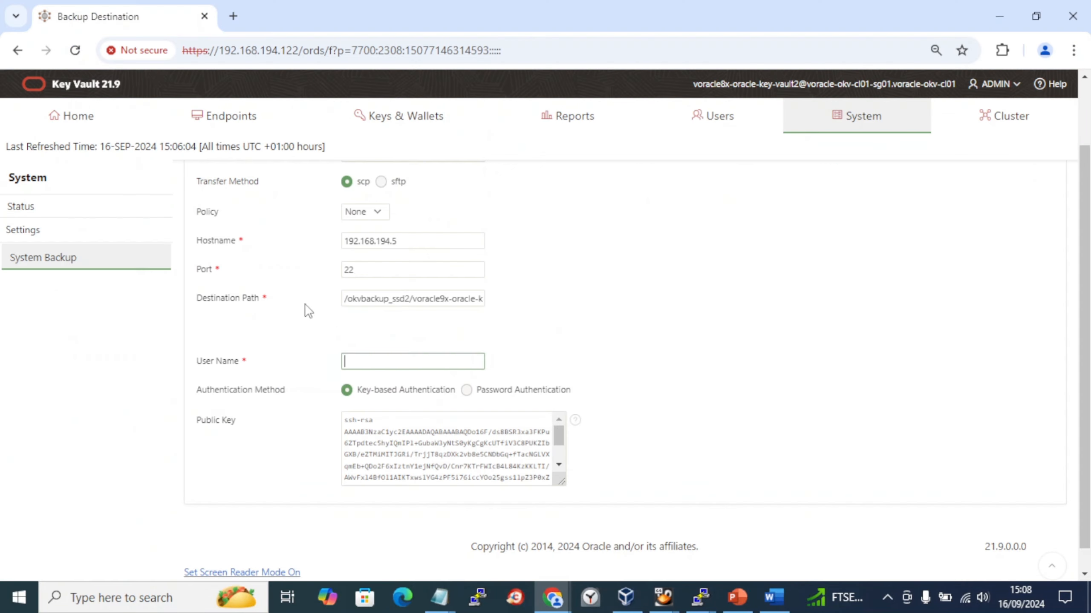
key("ctrl+v")
- Choose Password Authentication and enter the account password in both password fields
left_click(466, 390)
key("alt+Tab")
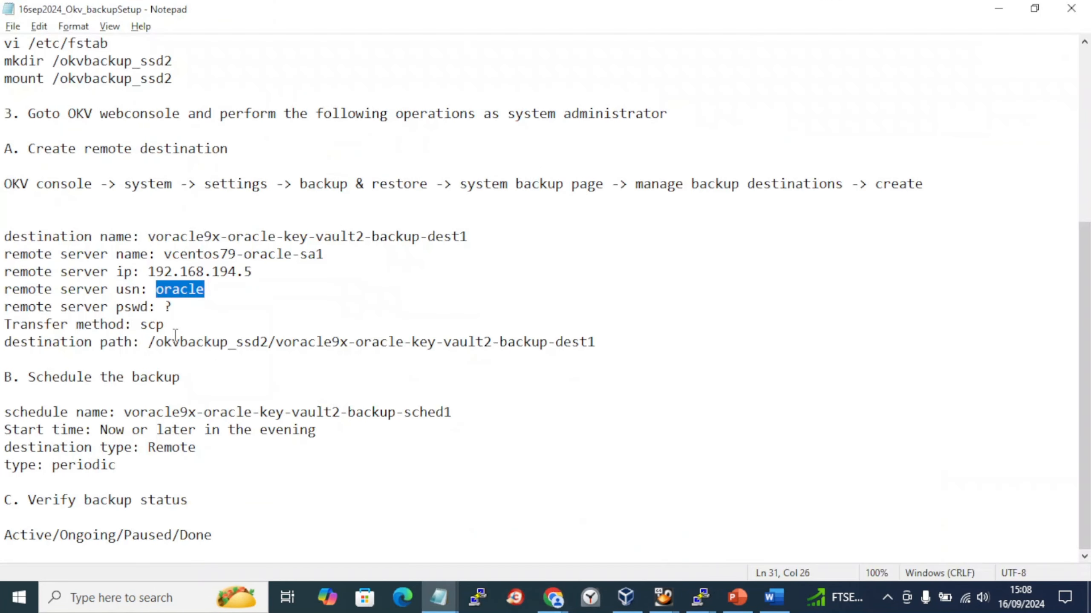
key("alt+Tab")
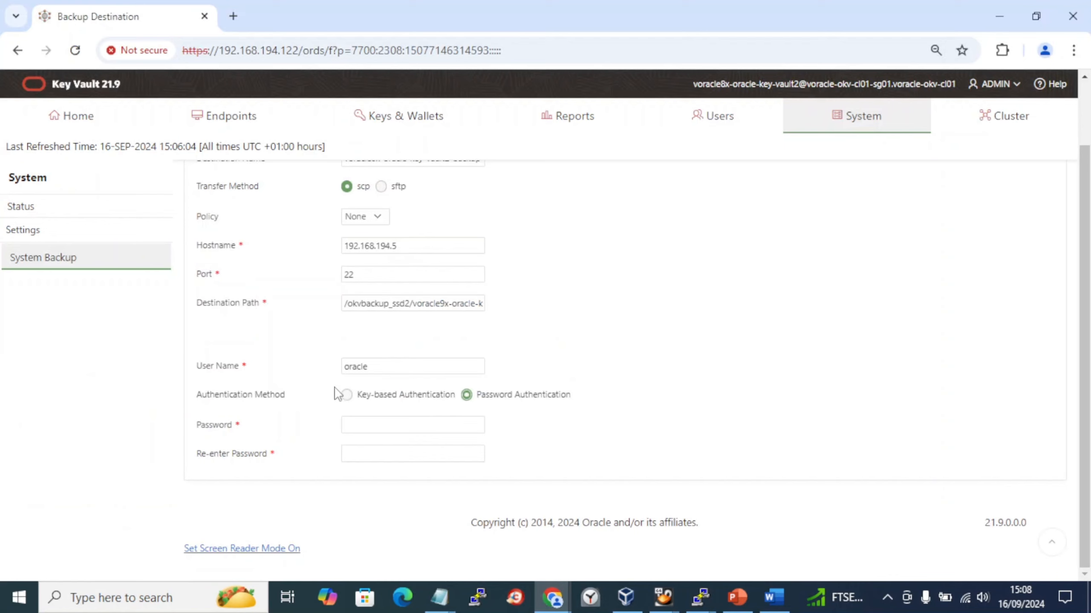
left_click(347, 425)
type("••••")
key("Tab")
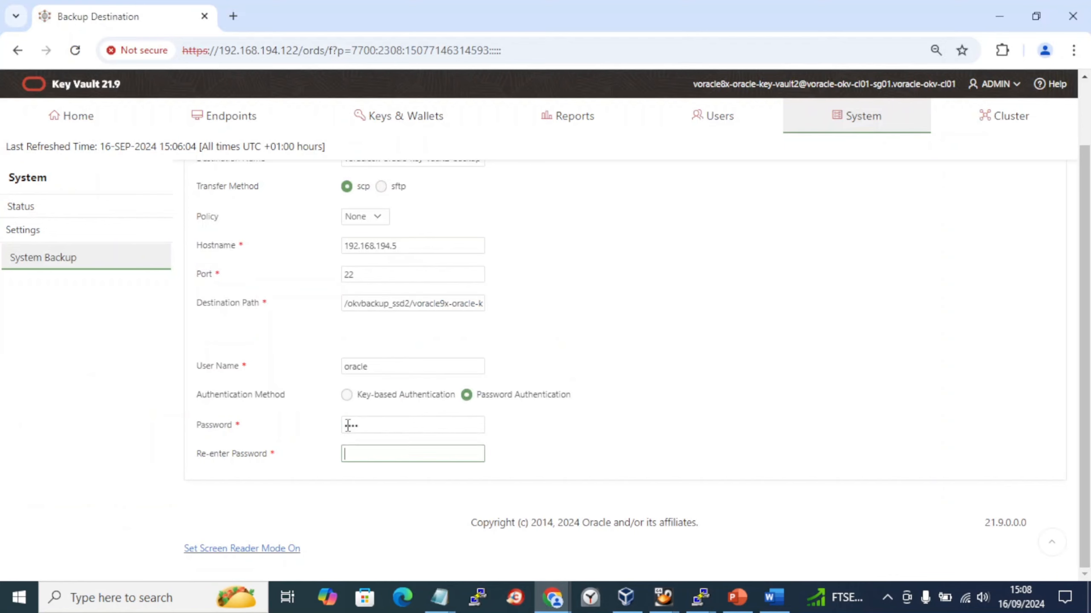
type("••••")
scroll(357, 429, "up", 3)
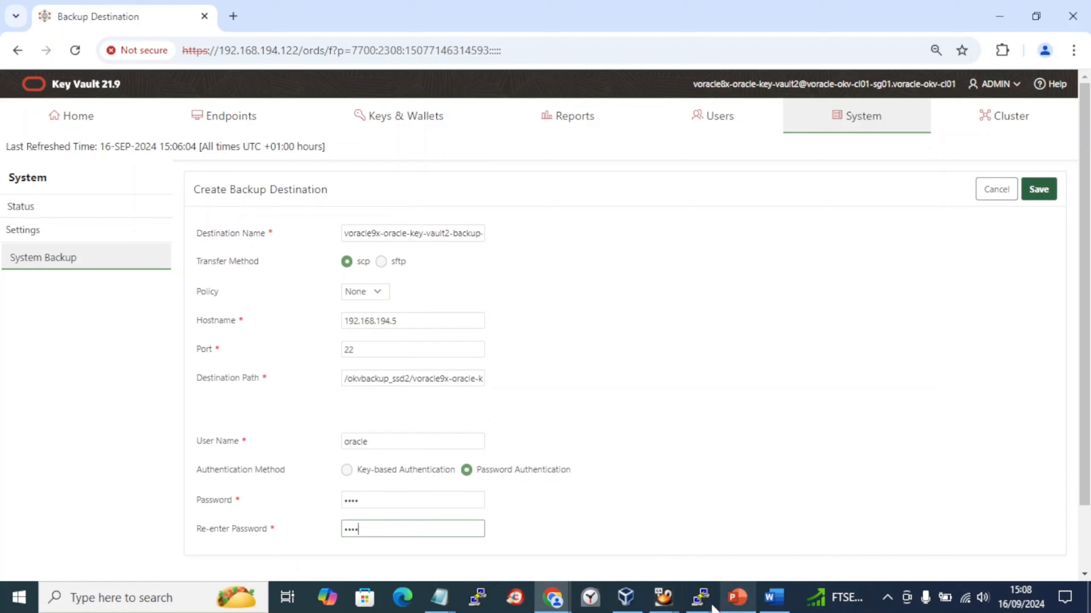
mouse_move(712, 609)
left_click(743, 543)
type("s")
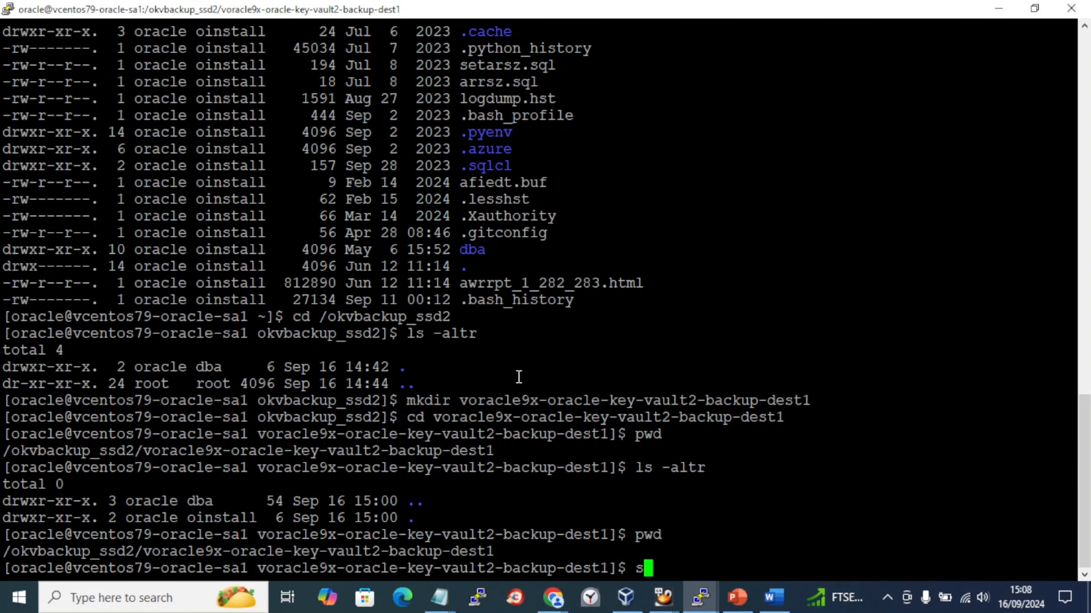
type("sh r")
key("BackSpace")
type("oracle@")
key("alt+Tab")
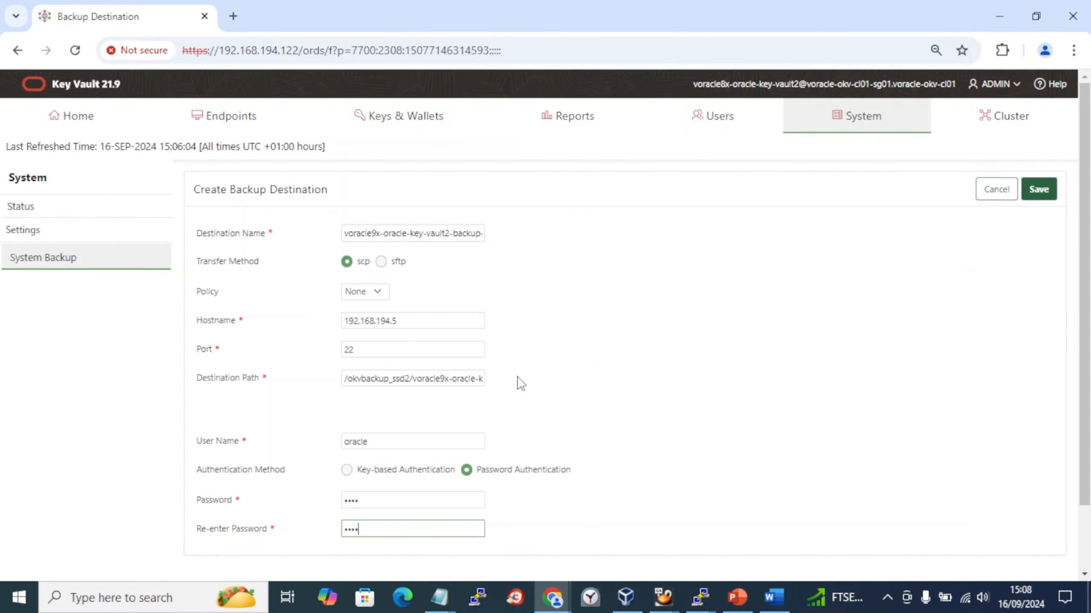
left_click_drag(446, 324, 156, 317)
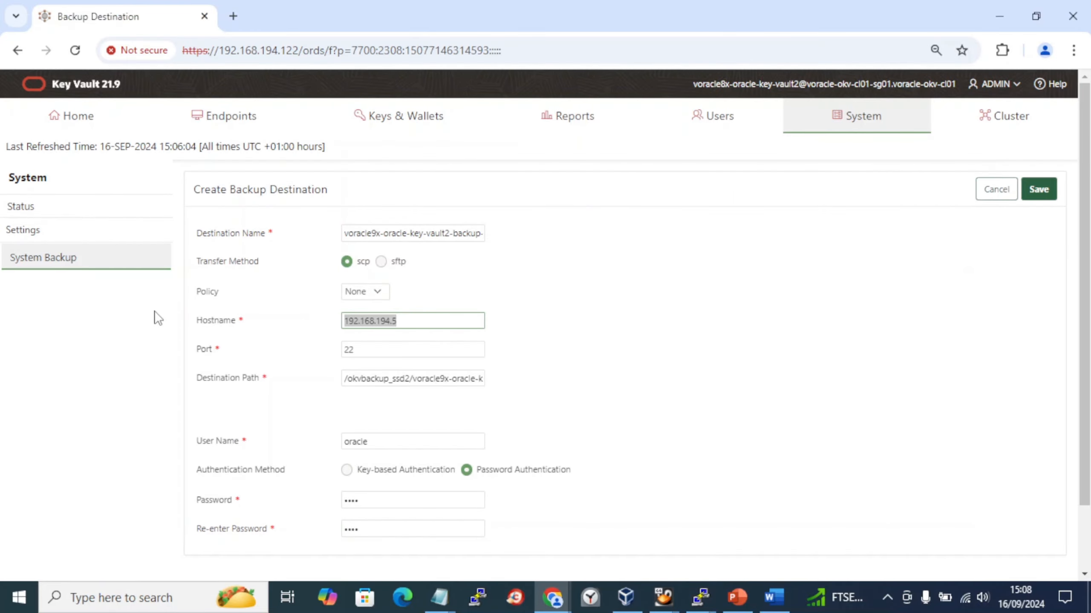
key("ctrl+c")
key("alt+Tab")
right_click(709, 373)
- Connect, accept the host key with yes, log in with the password, then exit
key("Return")
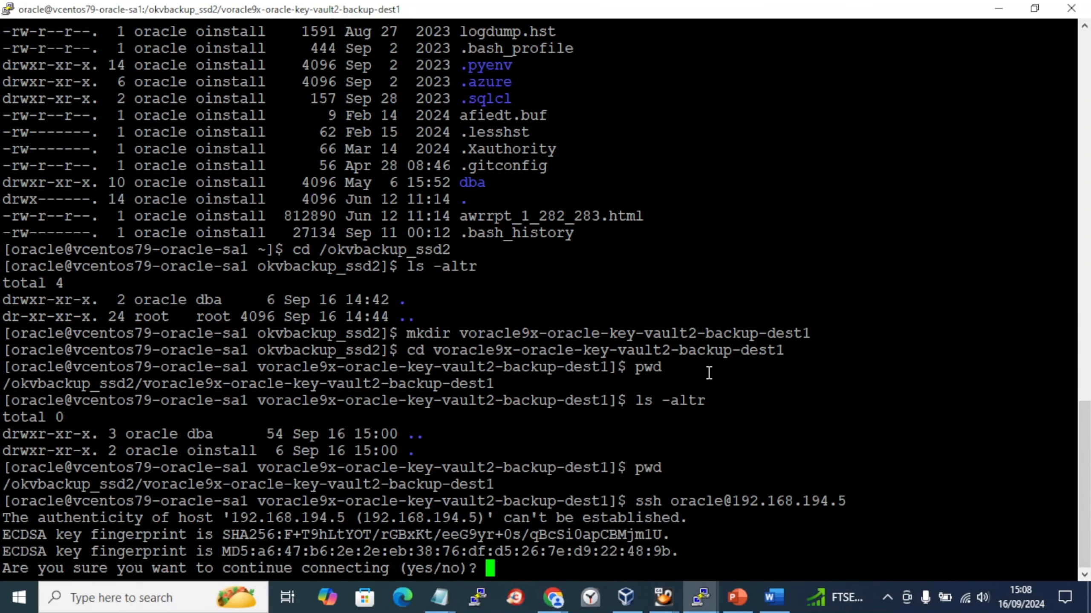
type("yes")
key("Return")
key("Return")
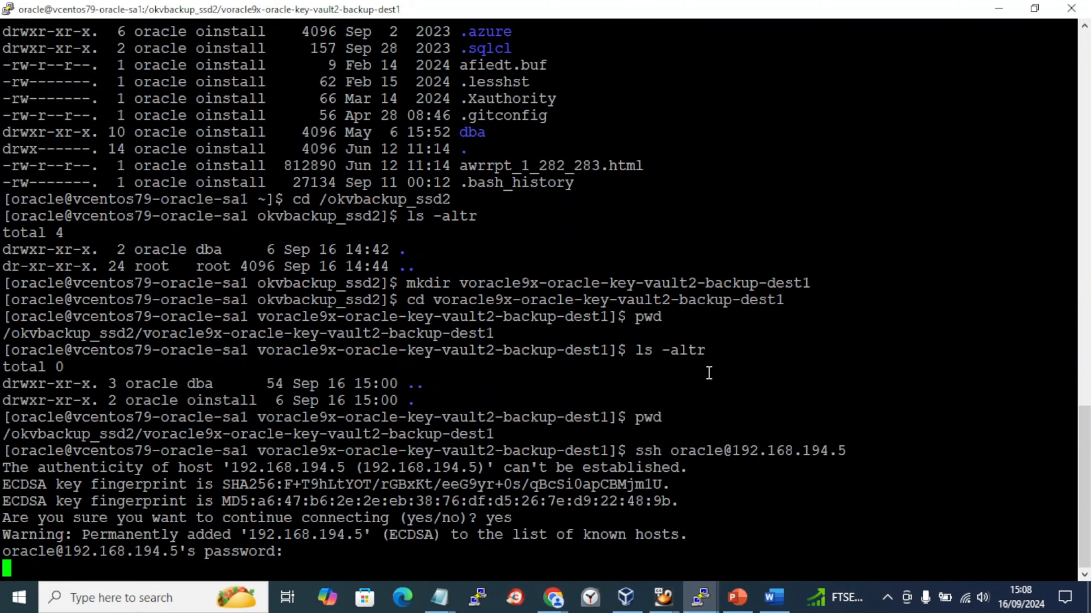
type("exit")
key("Return")
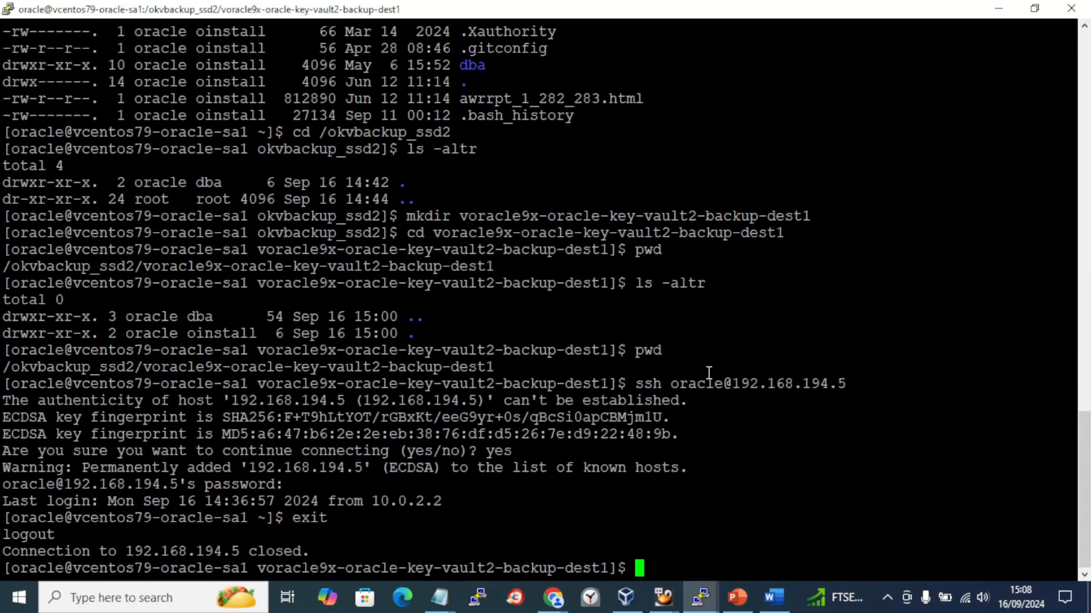
key("alt+Tab")
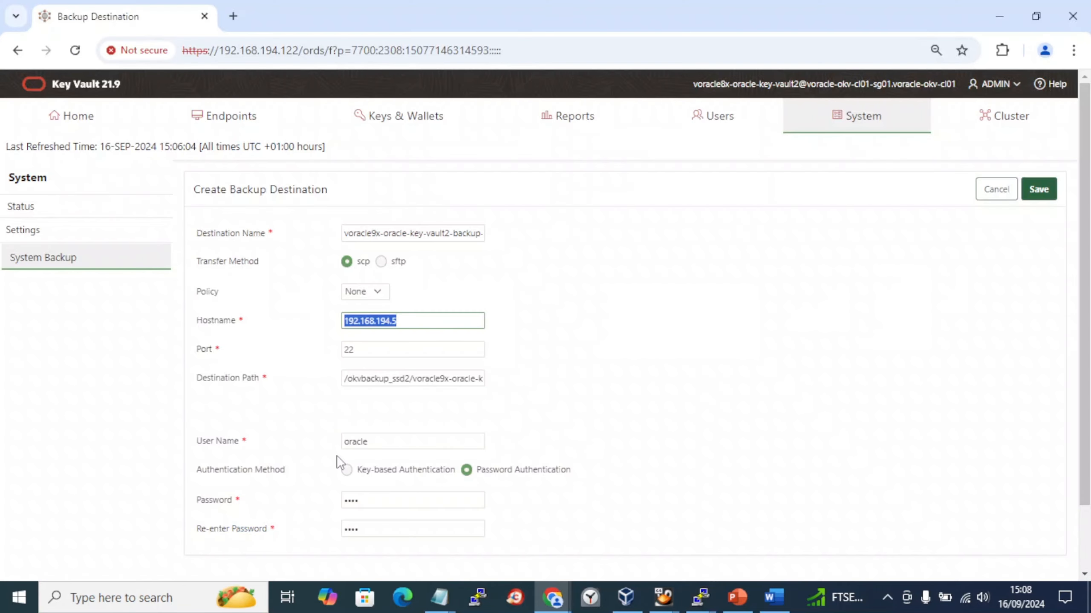
- Insert a screenshot of the filled Create Backup Destination form with a blank line above it
scroll(337, 456, "down", 2)
scroll(337, 456, "up", 2)
left_click(773, 597)
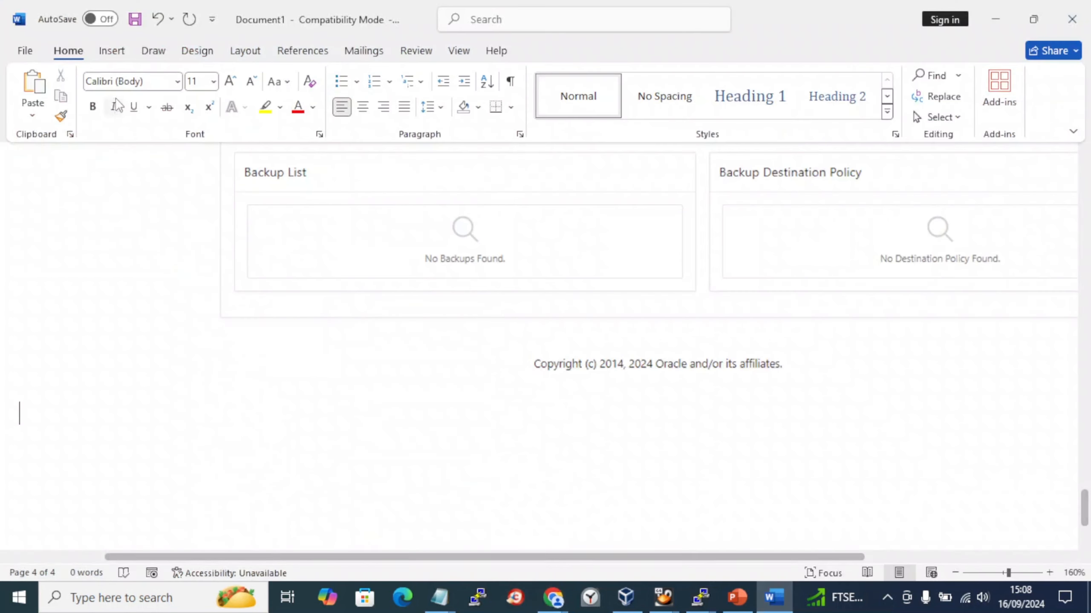
left_click(111, 50)
left_click(326, 117)
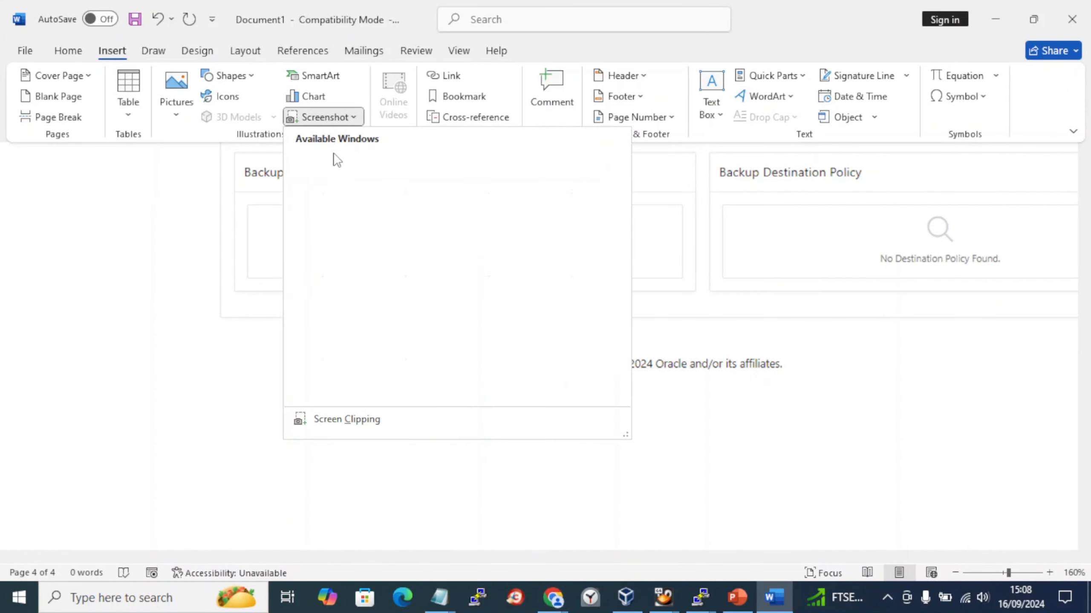
left_click(343, 195)
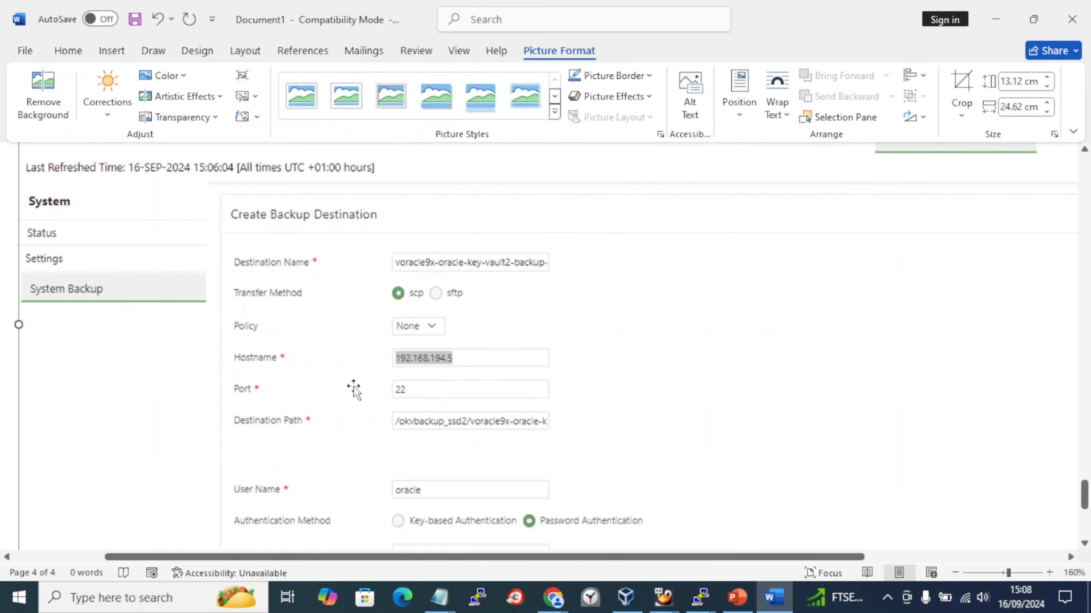
key("Right")
key("Return")
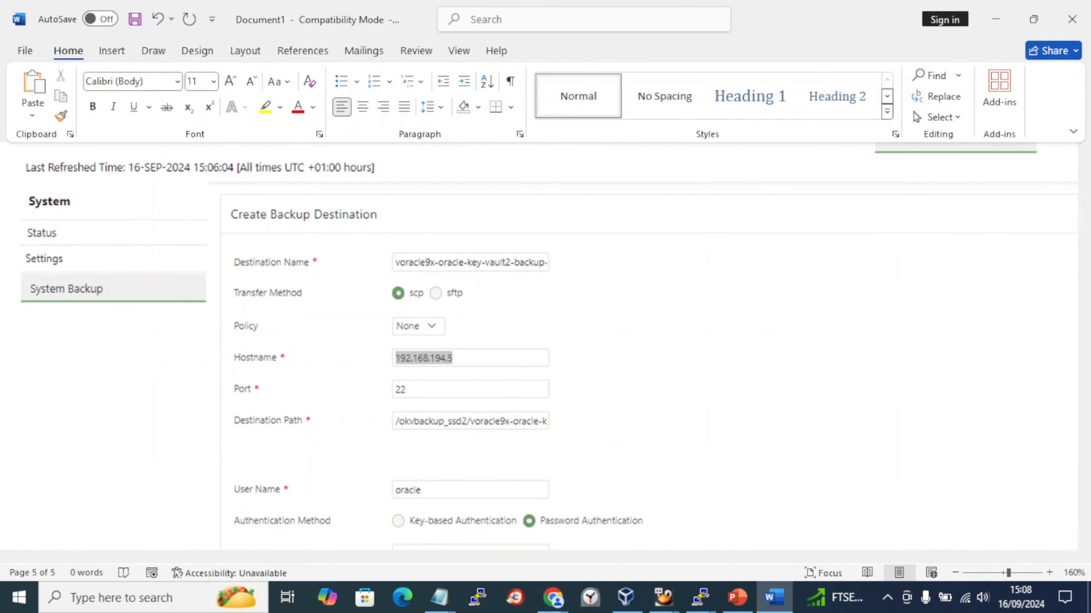
left_click(356, 393)
key("Return")
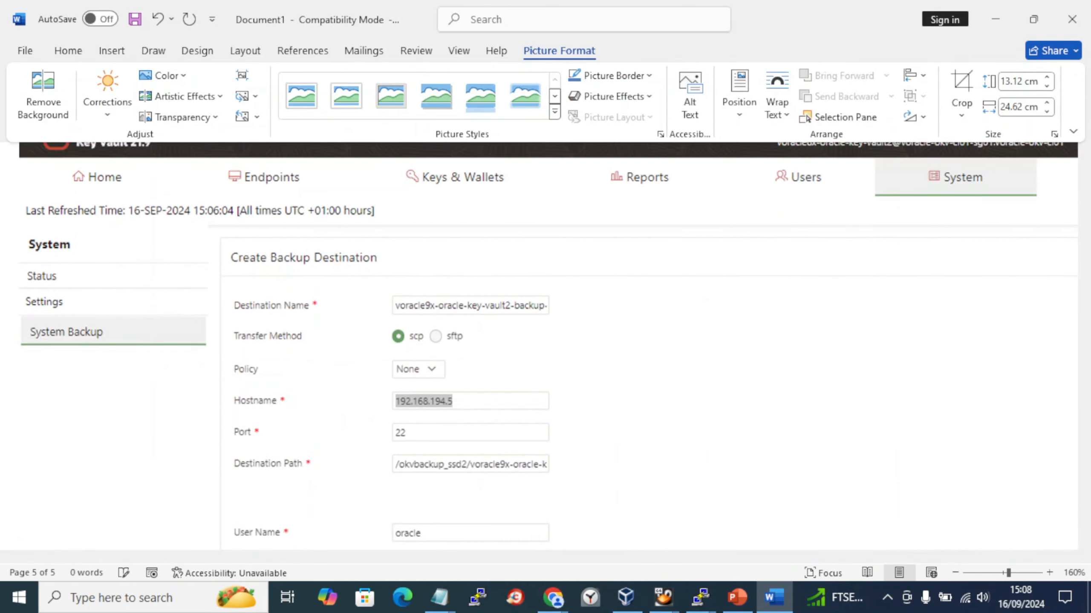
- Save the Word document and return to the Key Vault destination form
key("ctrl+s")
key("Escape")
key("alt+Tab")
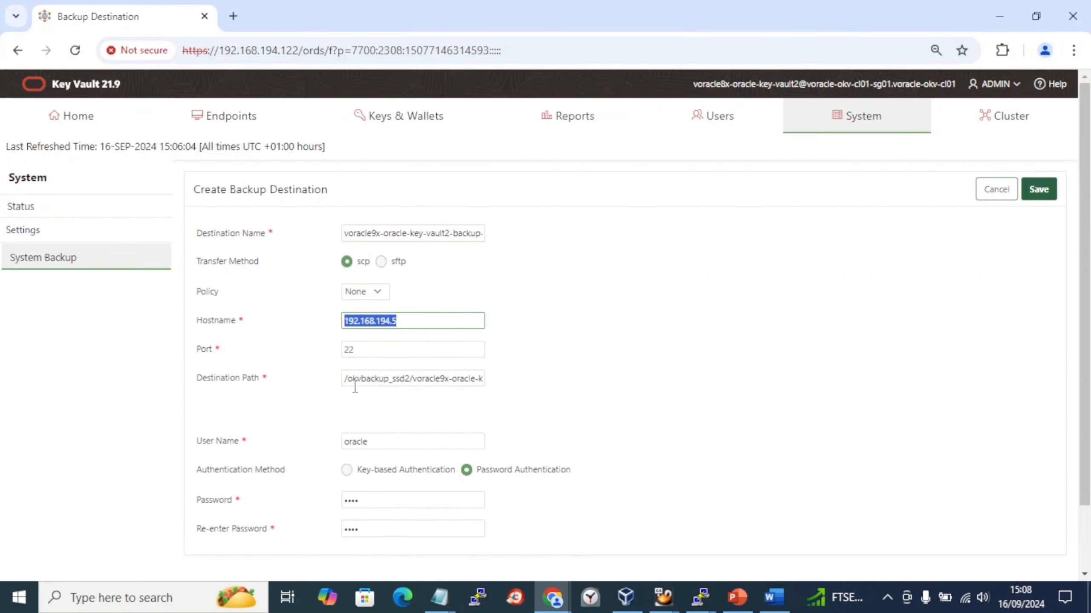
scroll(392, 429, "down", 2)
scroll(589, 395, "up", 2)
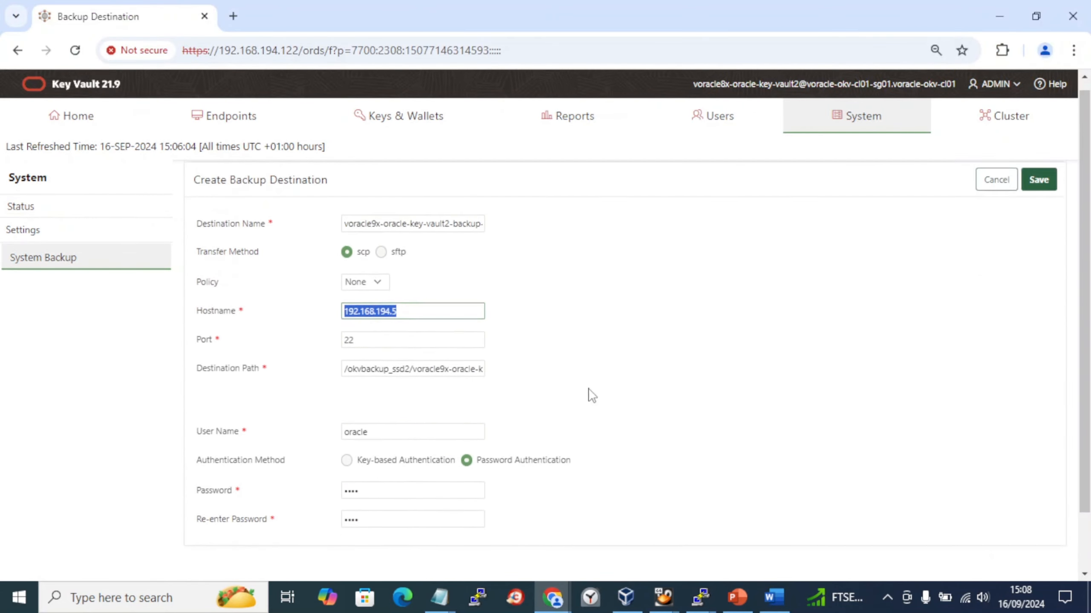
- After the save is rejected, replace the destination name's voracle9x-oracle-key-vault2 prefix with 'remote'
left_click(1039, 190)
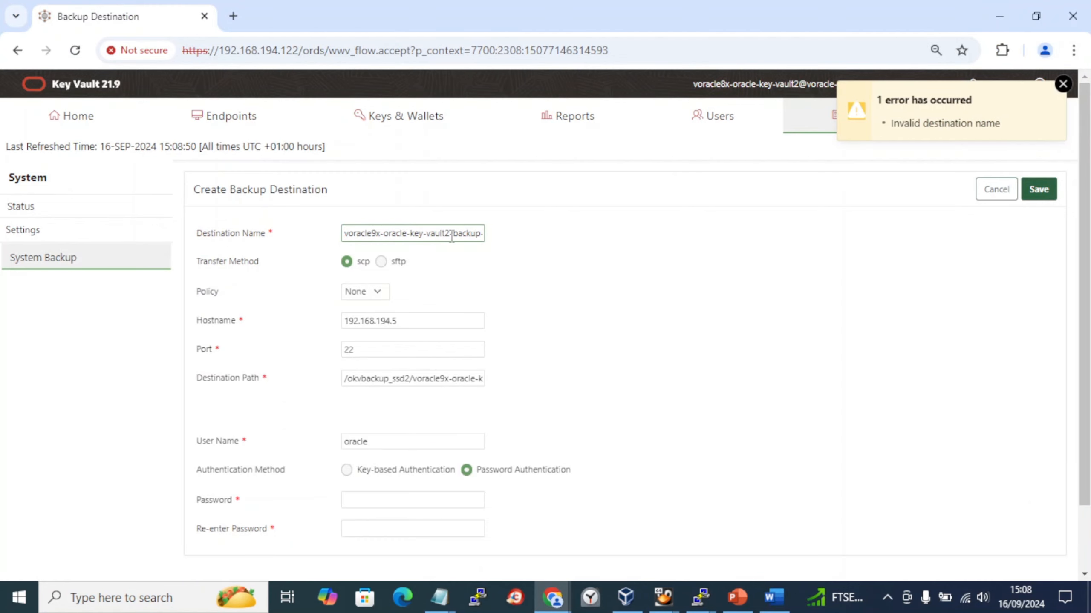
left_click(450, 233)
key("End")
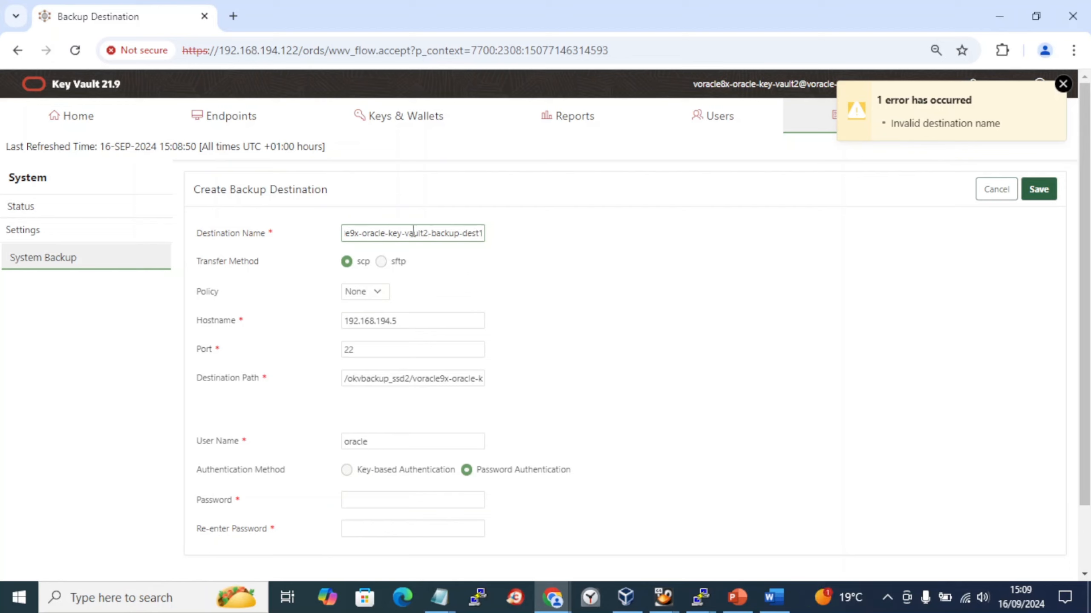
left_click_drag(430, 233, 335, 246)
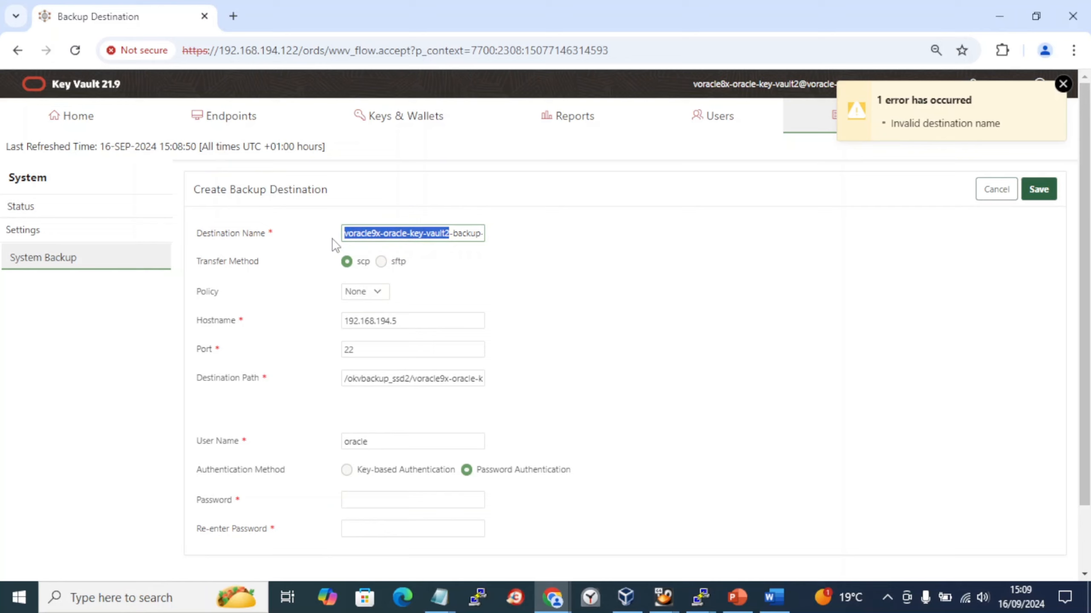
type("remote-backup-dest1")
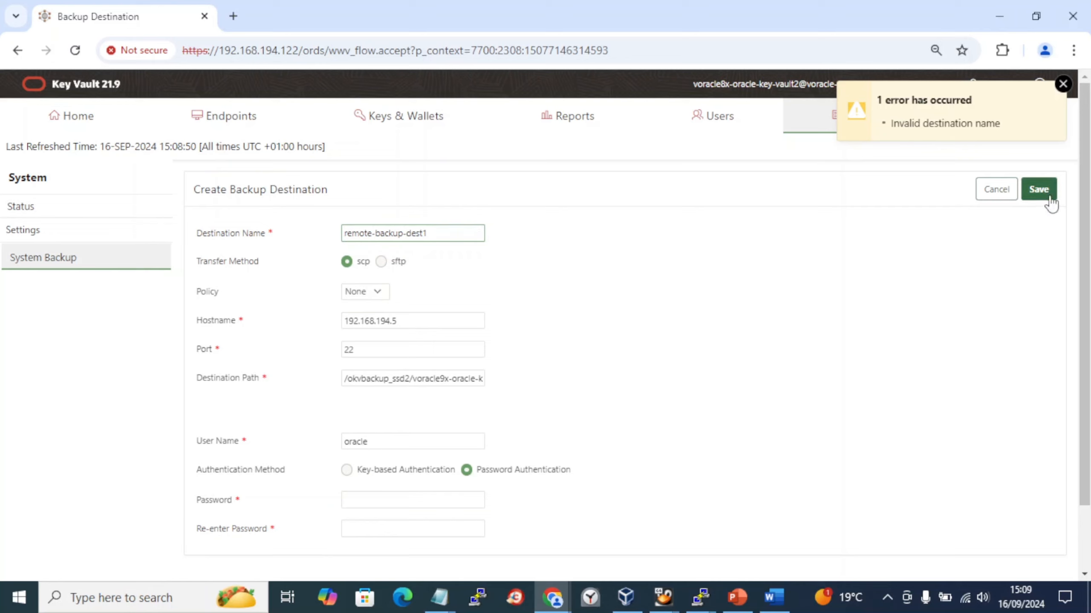
- Insert a screenshot of the backup destination form into the Word notes
left_click(774, 597)
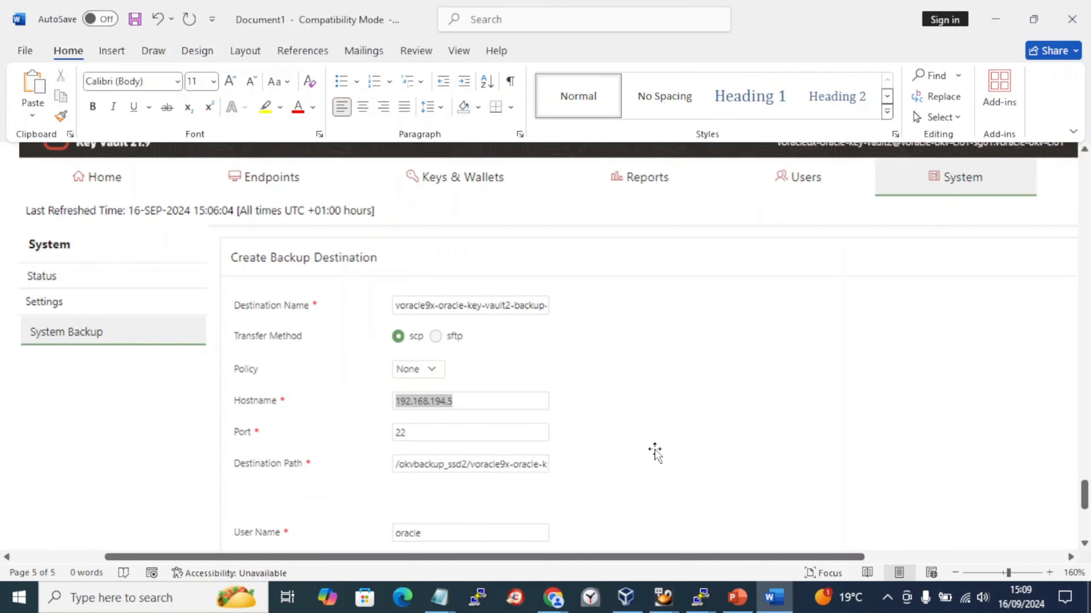
scroll(656, 449, "down", 5)
scroll(656, 449, "down", 1)
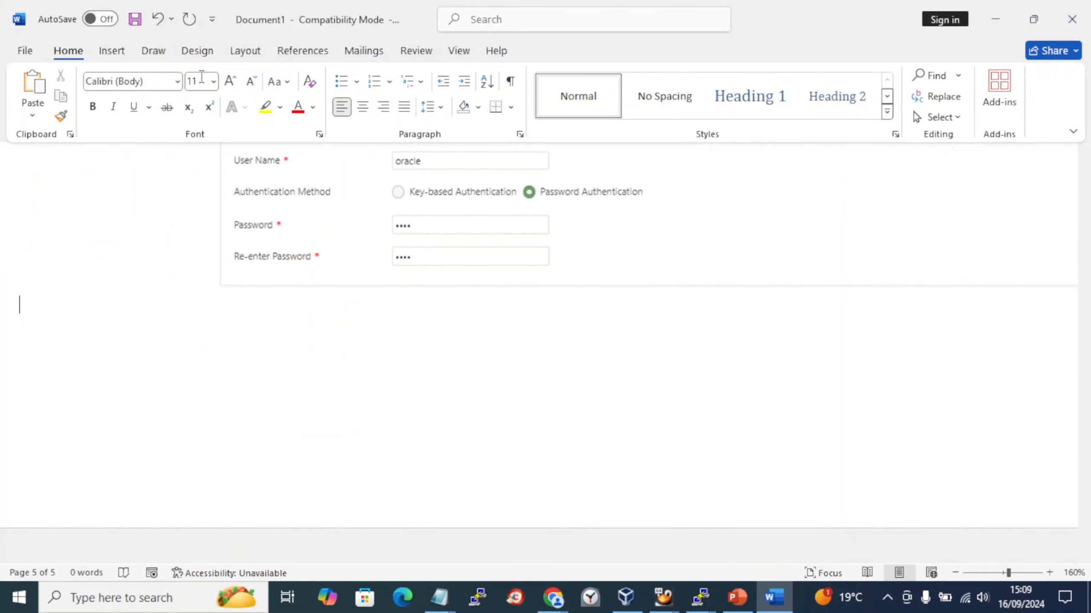
left_click(113, 51)
left_click(325, 117)
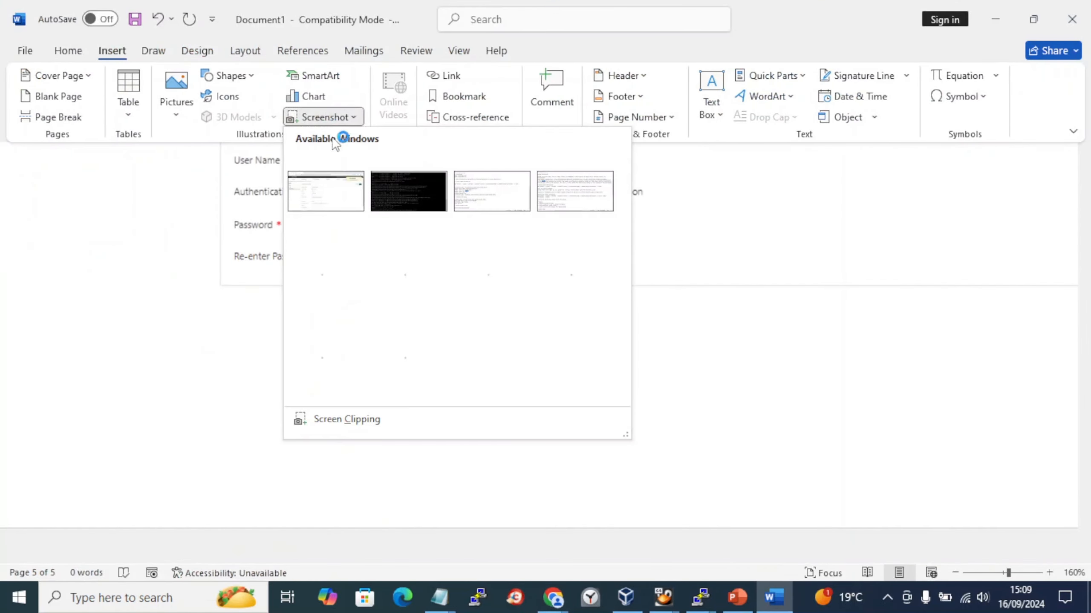
left_click(334, 195)
- Resubmit the renamed destination after re-entering the password
key("alt+Tab")
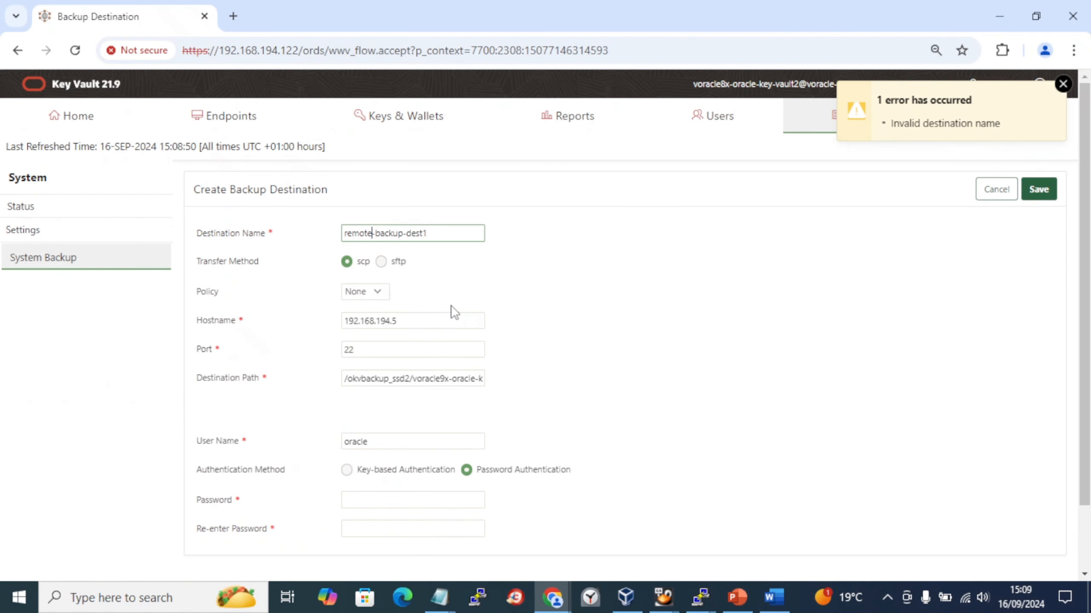
left_click(1050, 199)
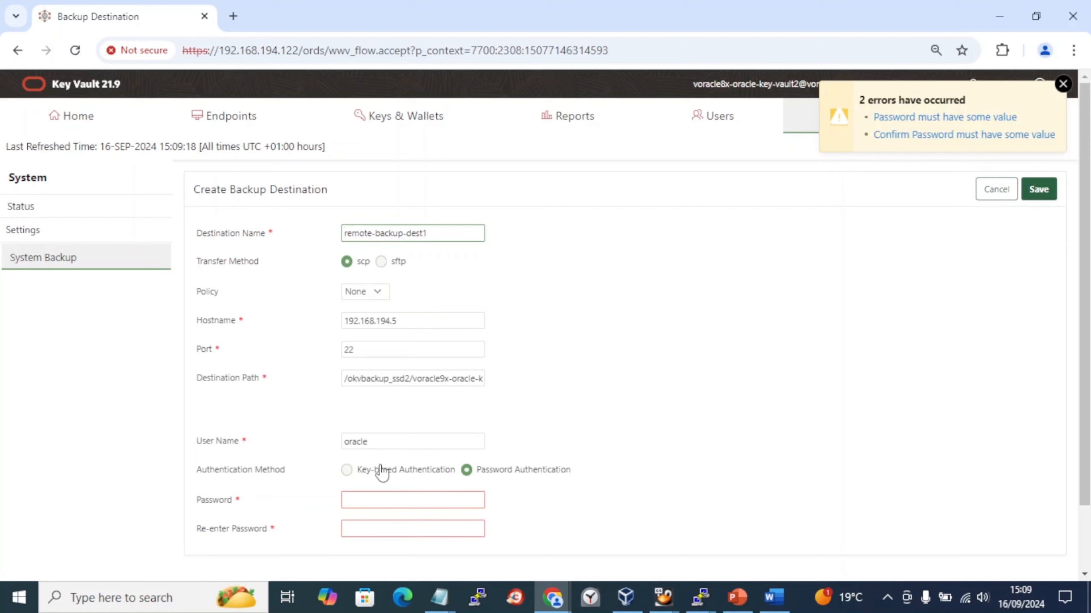
left_click(360, 499)
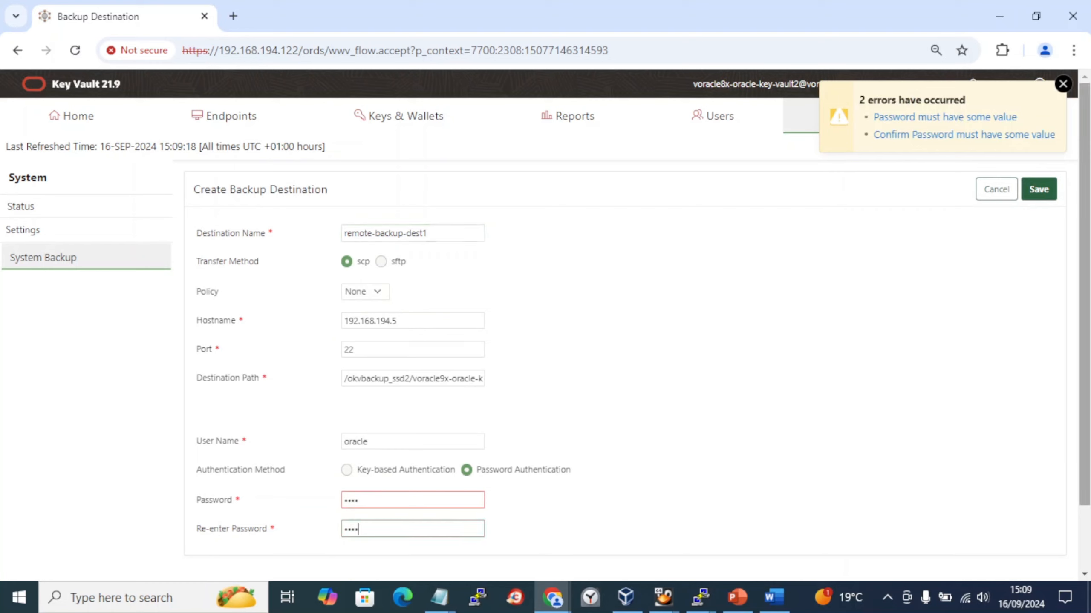
left_click(1039, 189)
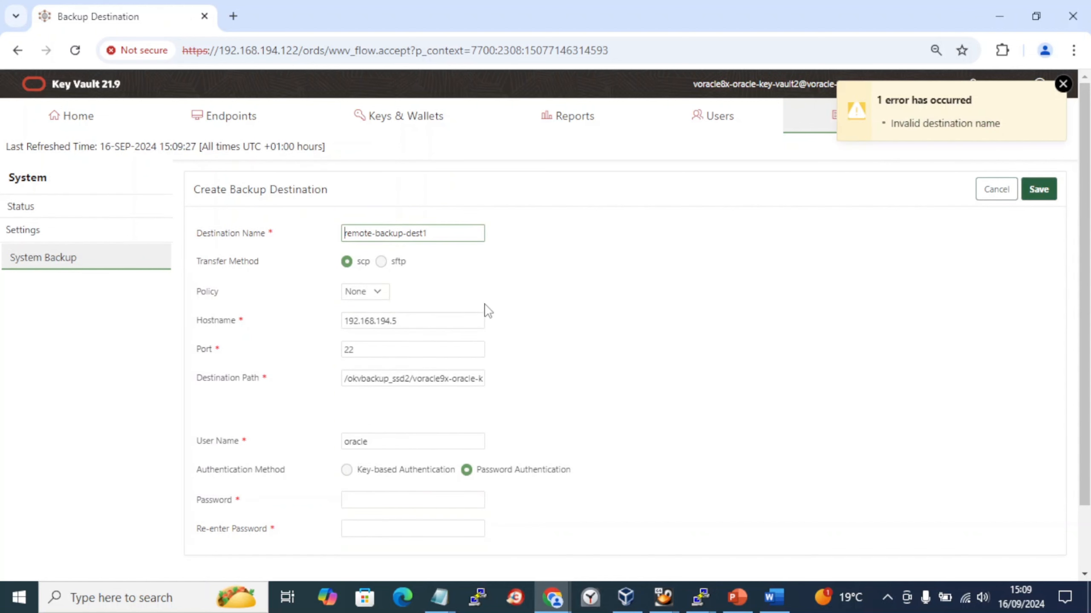
- Change the destination name's hyphens to underscores, making it remote_backup_dest1, and resubmit
left_click(376, 235)
key("BackSpace")
type("_")
left_click(410, 235)
key("BackSpace")
type("_")
left_click(1043, 193)
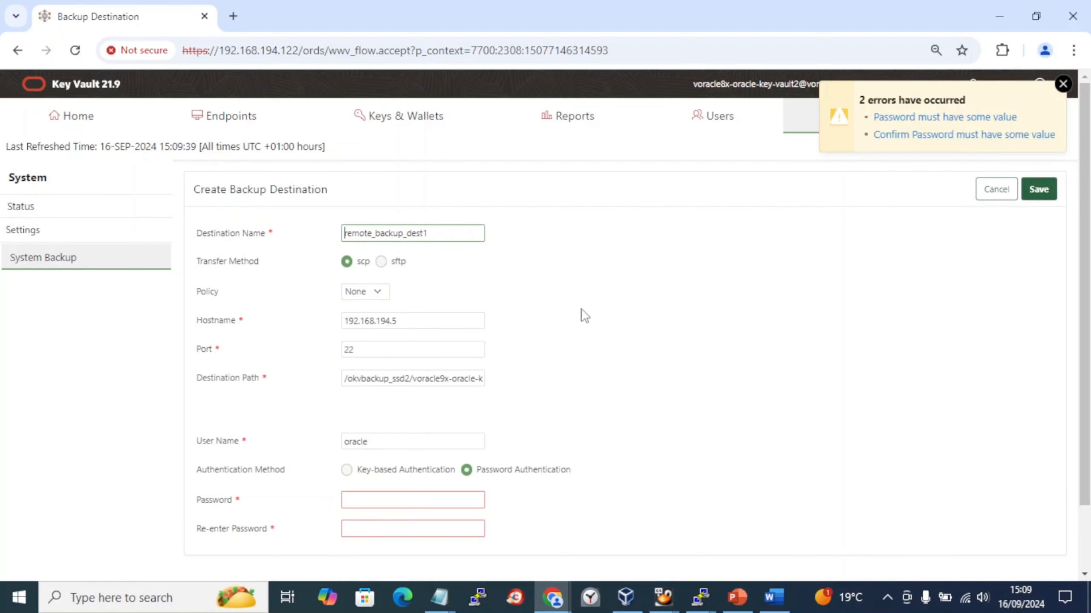
- Re-enter the password and save, creating the scp destination to 192.168.194.5
scroll(585, 316, "down", 2)
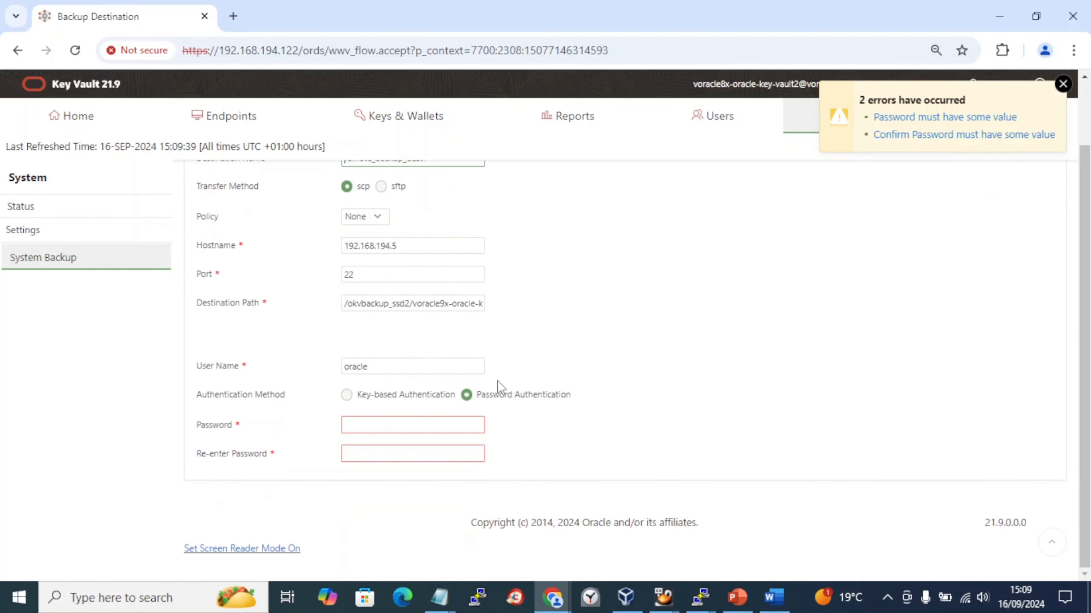
left_click(392, 425)
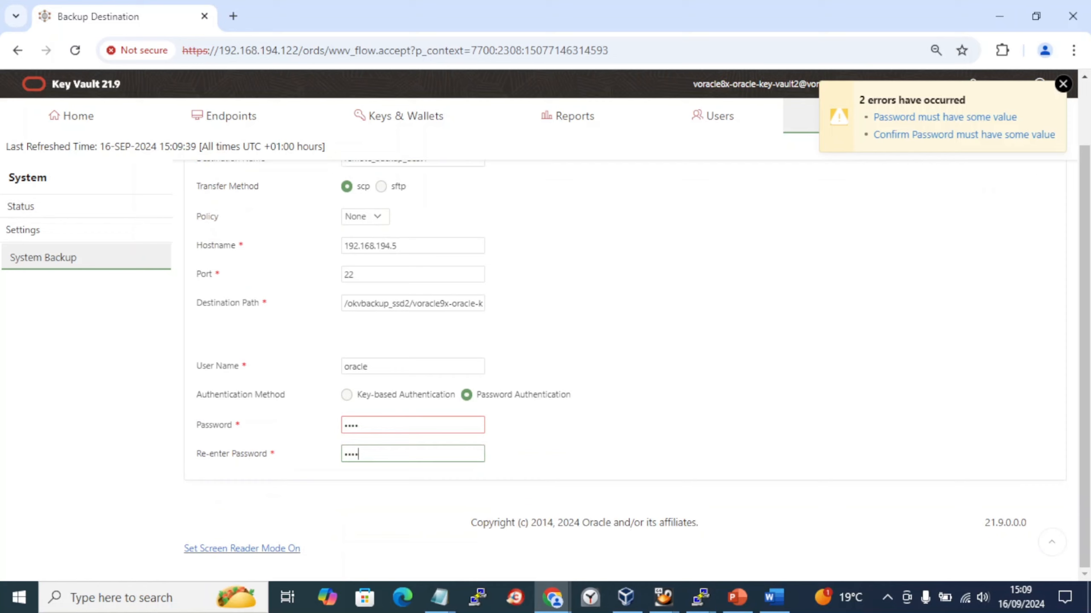
scroll(391, 426, "up", 2)
left_click(1040, 189)
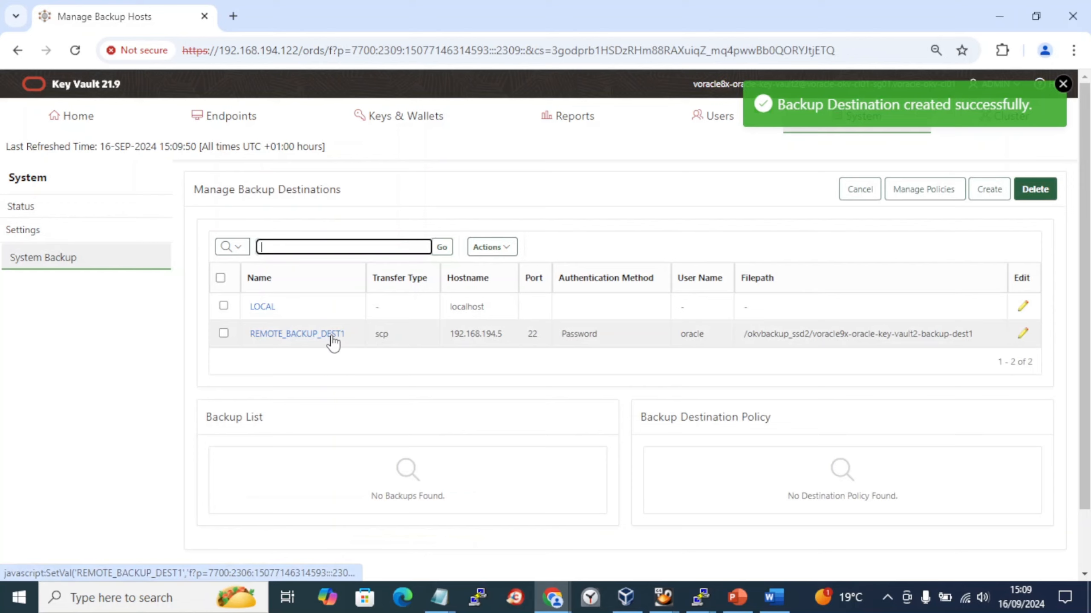
- Capture the Manage Backup Destinations page showing REMOTE_BACKUP_DEST1 into the Word notes
key("alt+Tab")
scroll(360, 328, "down", 1)
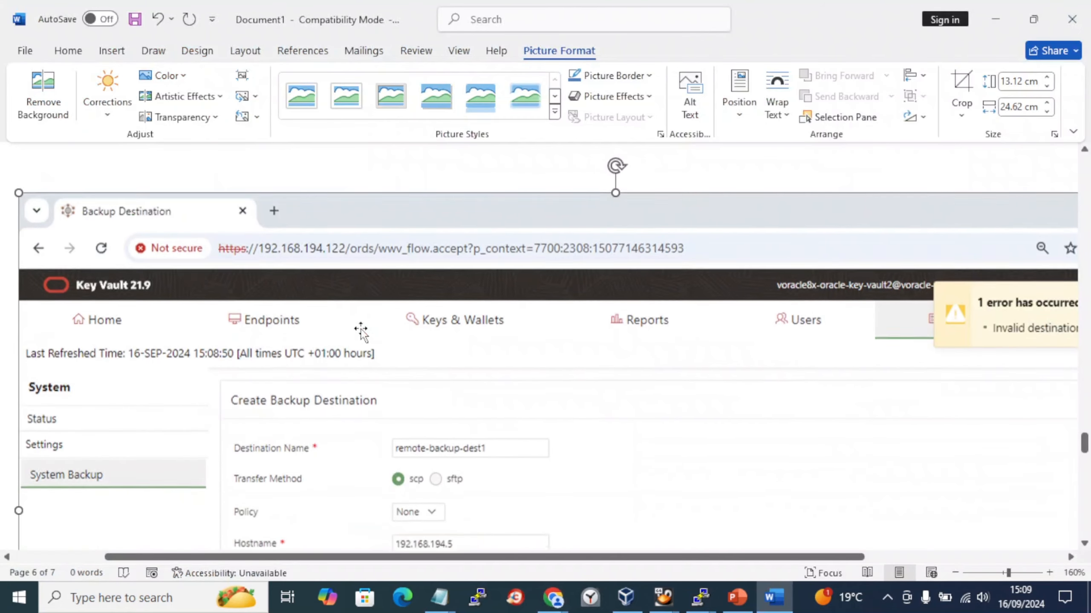
scroll(360, 328, "down", 5)
left_click(108, 53)
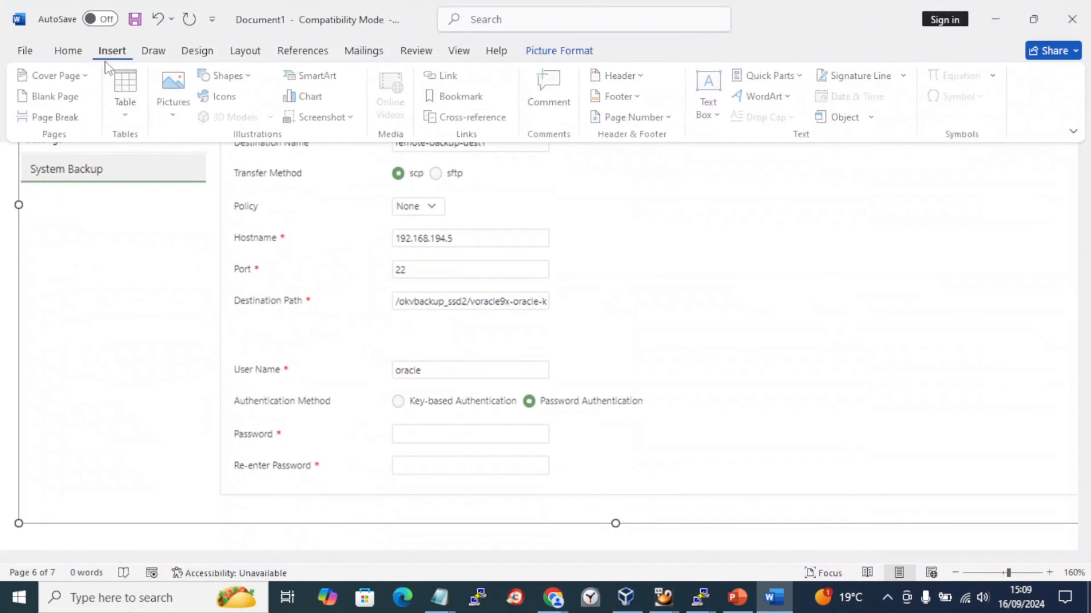
left_click(325, 117)
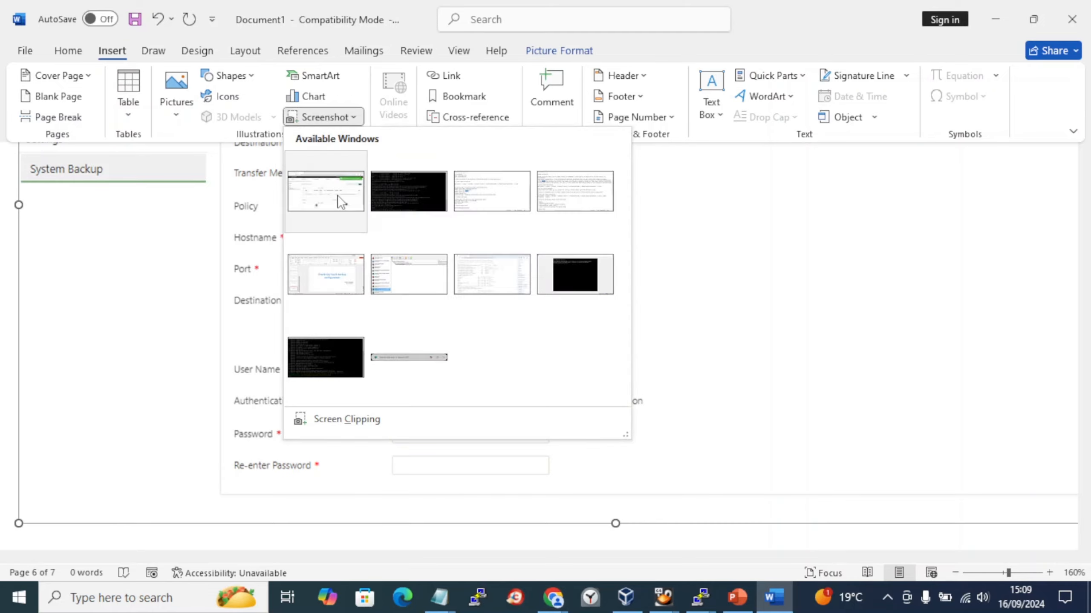
left_click(337, 196)
scroll(482, 358, "down", 1)
key("alt+Tab")
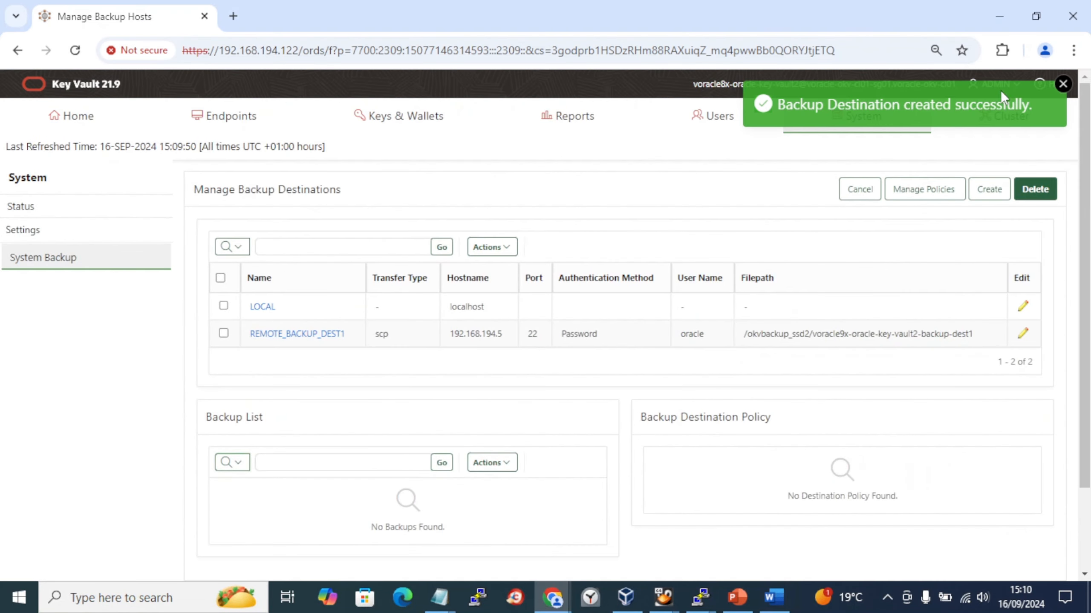
key("alt+Tab")
scroll(713, 404, "up", 1)
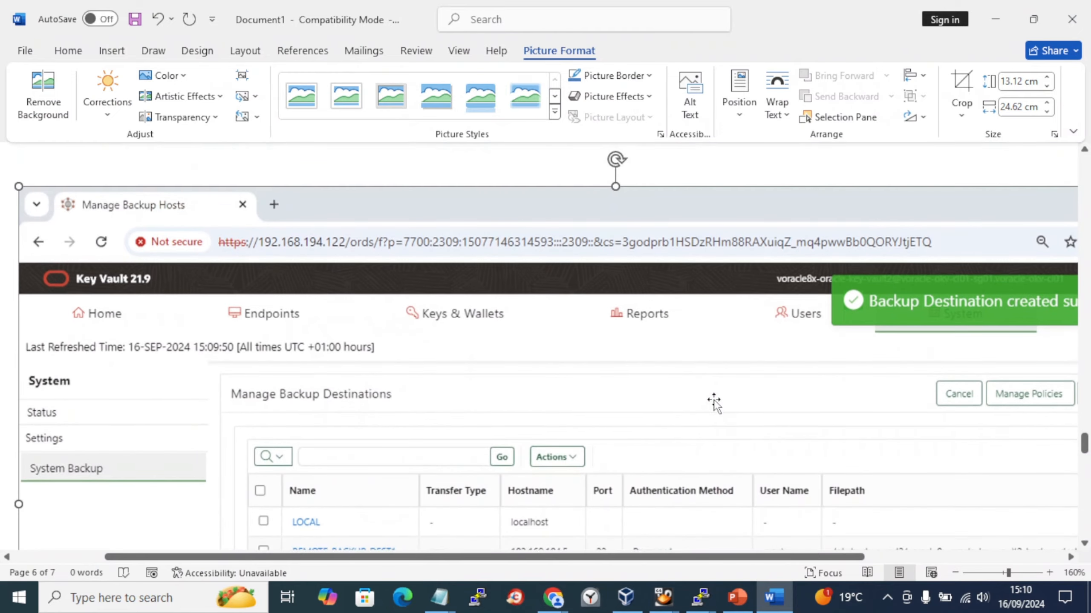
scroll(714, 404, "down", 2)
key("alt+Tab")
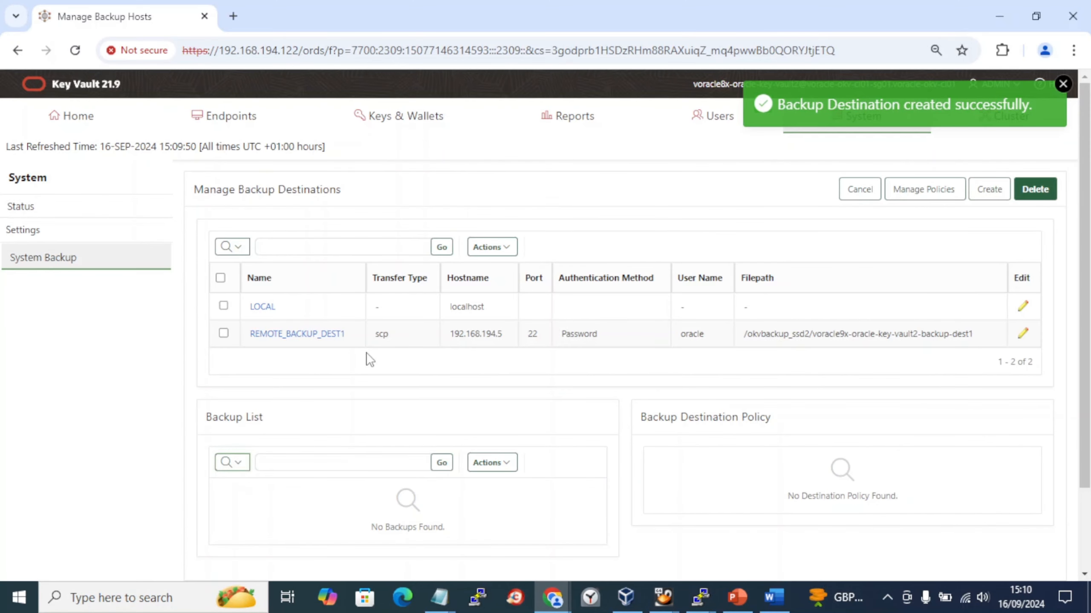
- Change the destination name in the Notepad setup notes to remote_backup_dest1 and save the file
key("alt+Tab")
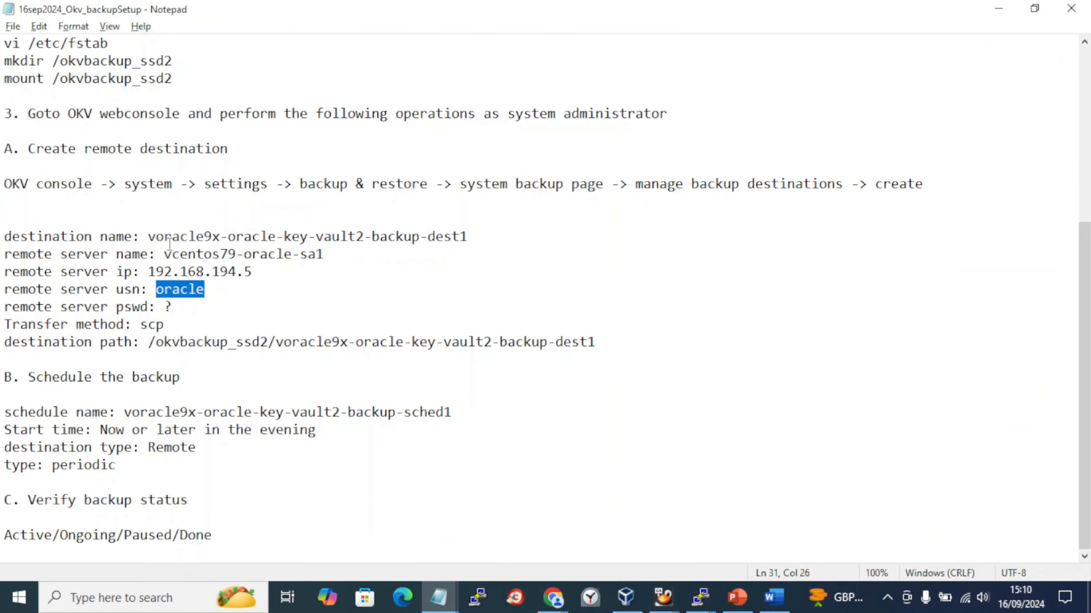
left_click_drag(152, 237, 364, 237)
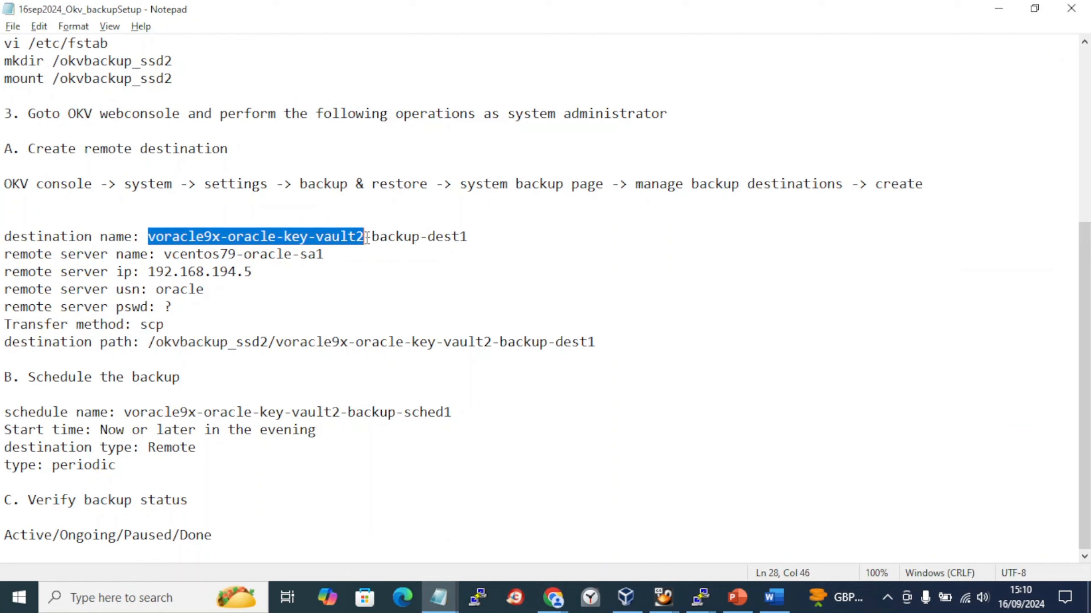
key("BackSpace")
type("remote")
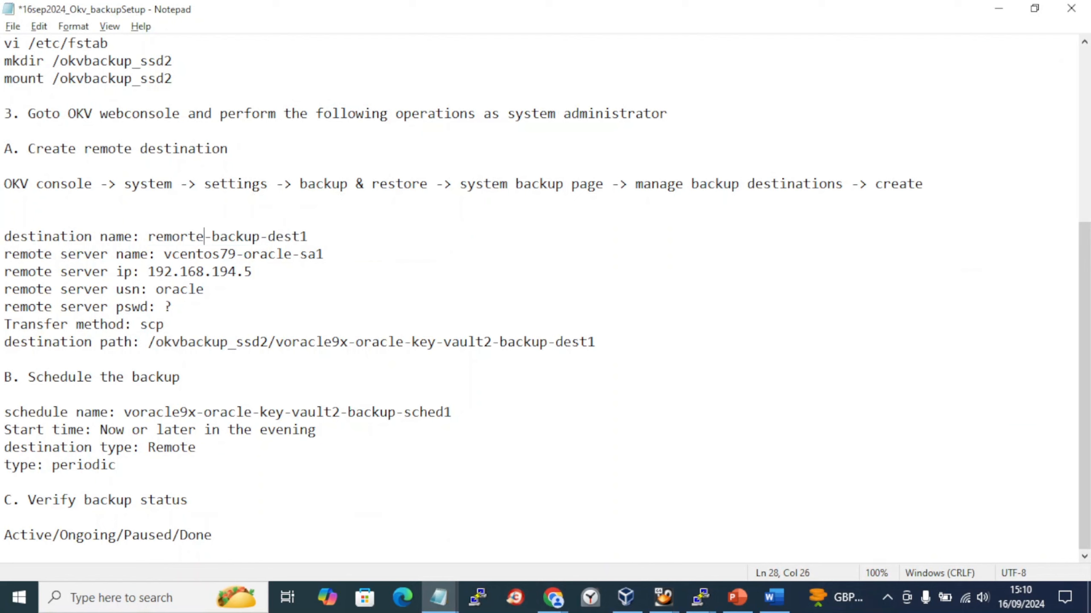
type("_")
key("Delete")
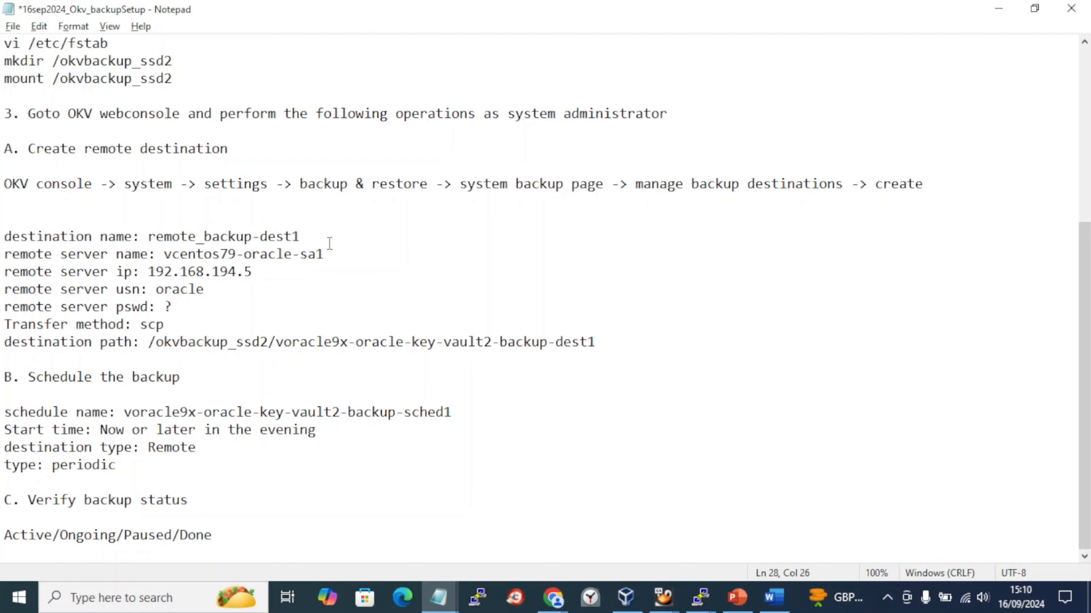
left_click(260, 237)
key("BackSpace")
type("_")
key("ctrl+s")
key("alt+Tab")
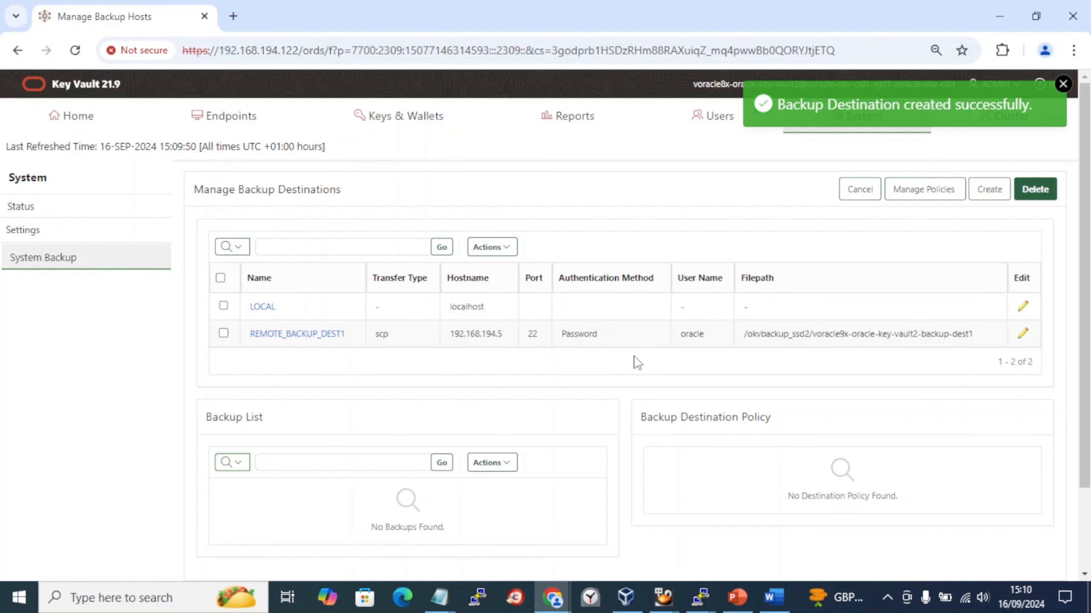
key("alt+Tab")
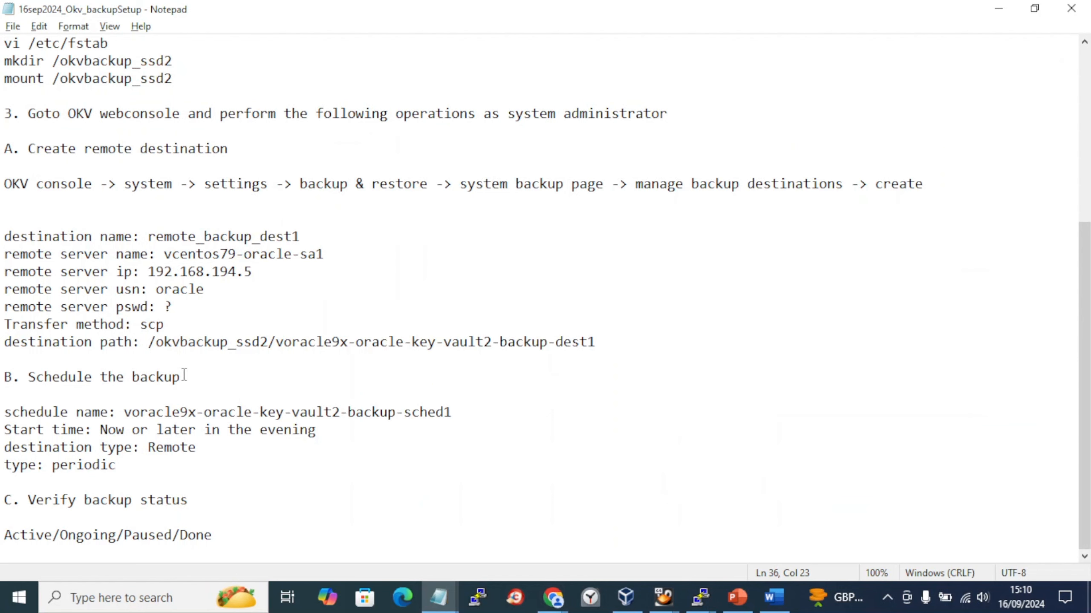
key("alt+Tab")
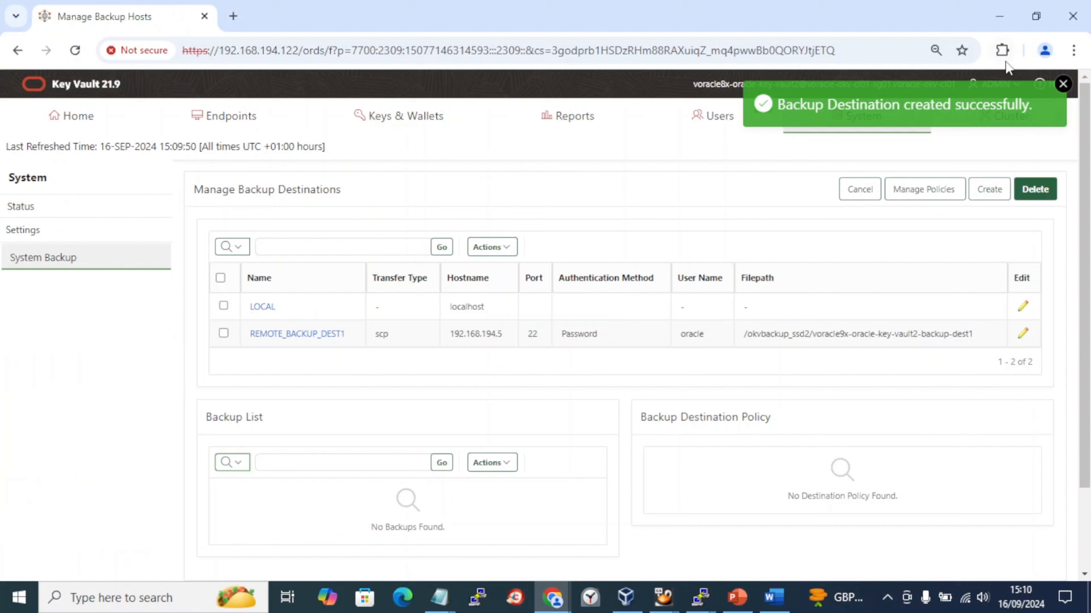
- Close the destination-created notice and open System > Settings in Key Vault
left_click(1062, 84)
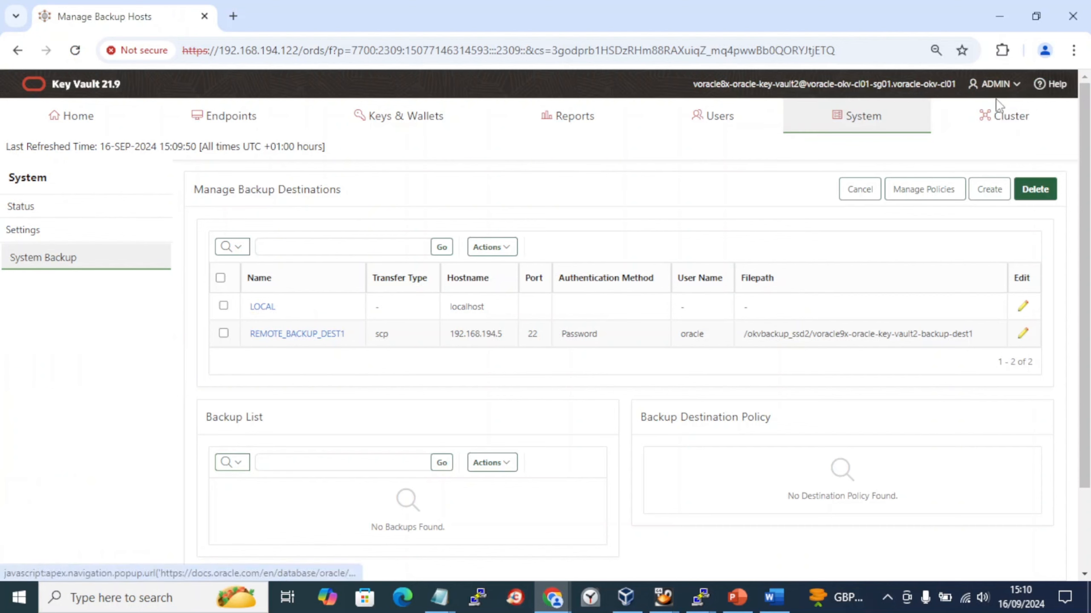
left_click(864, 123)
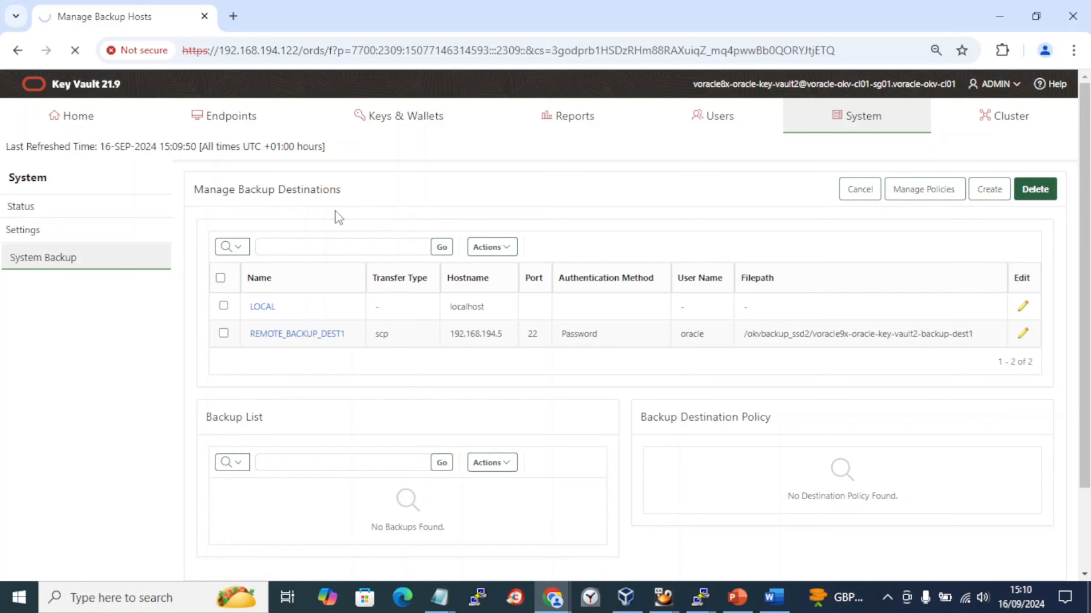
key("alt+Tab")
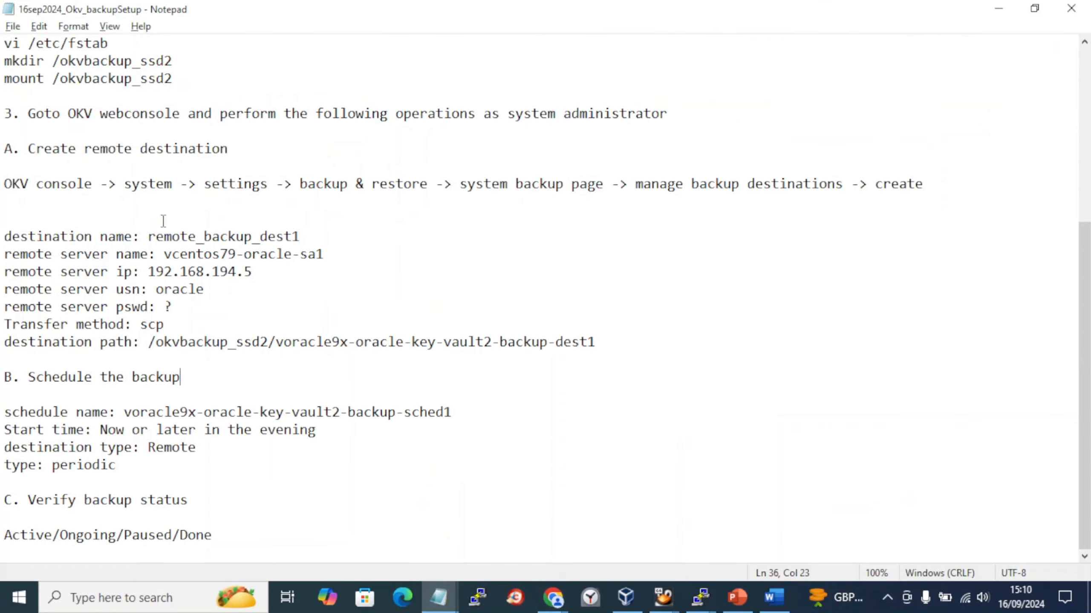
key("alt+Tab")
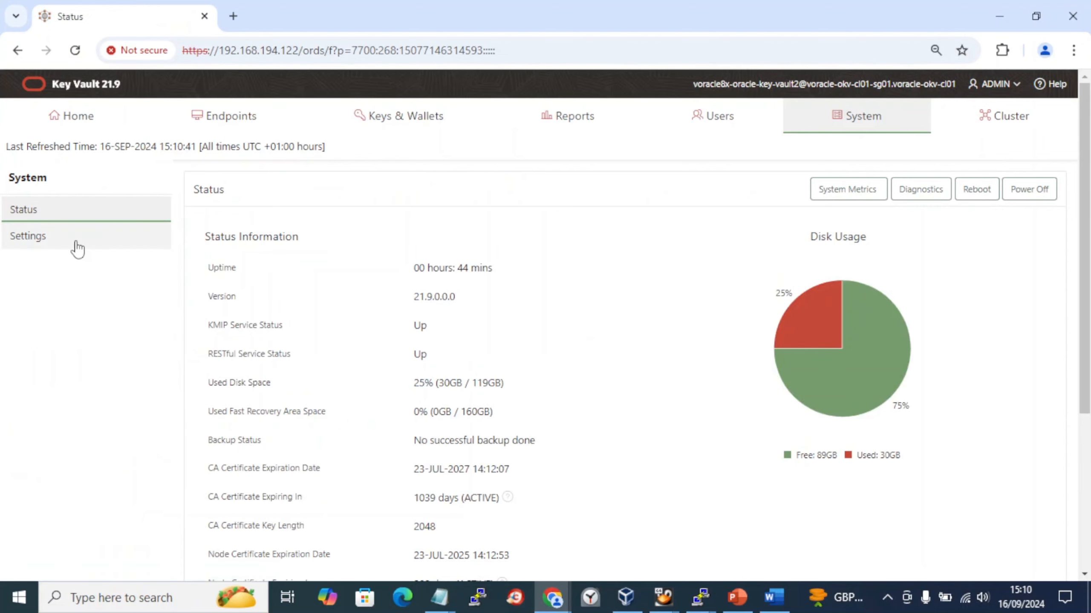
left_click(77, 248)
- Move to the end of the Word document past the last screenshot, removing stray typing
key("alt+Tab")
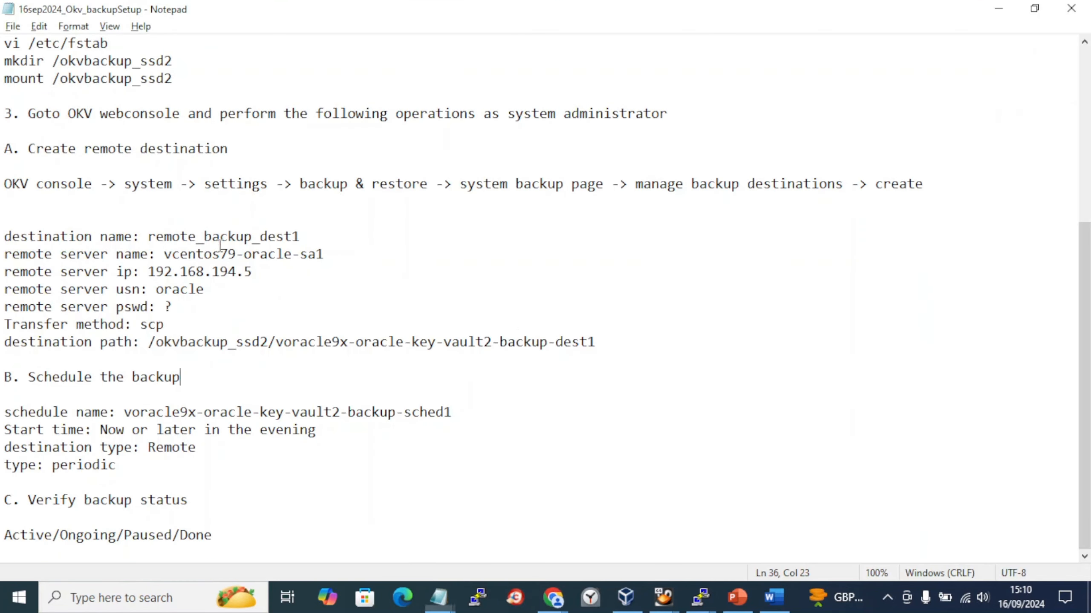
key("alt+Tab")
scroll(568, 359, "down", 3)
scroll(568, 360, "down", 1)
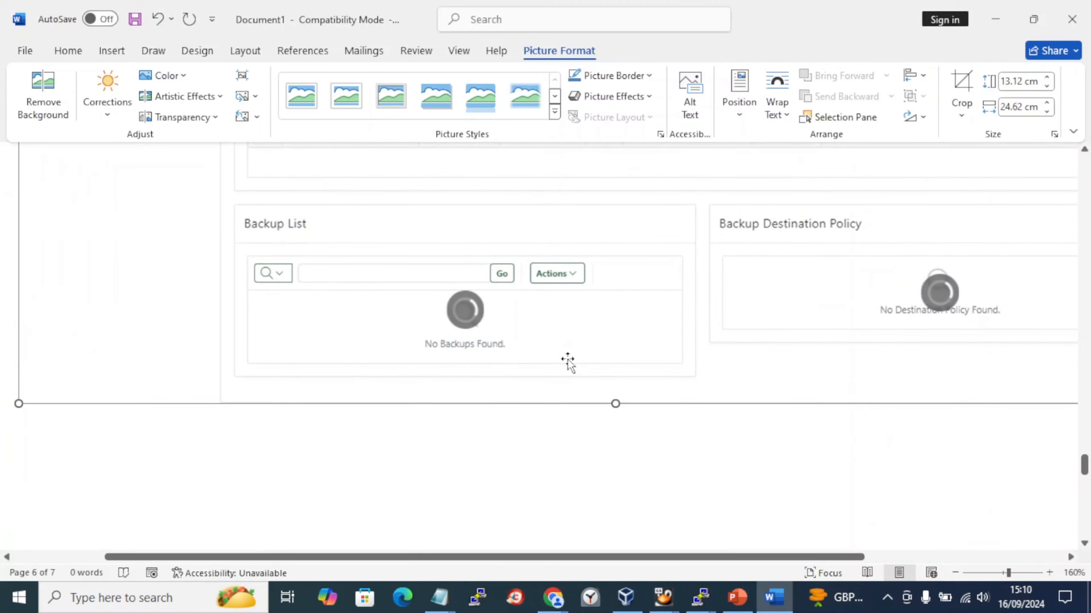
double_click(524, 455)
key("ctrl+v")
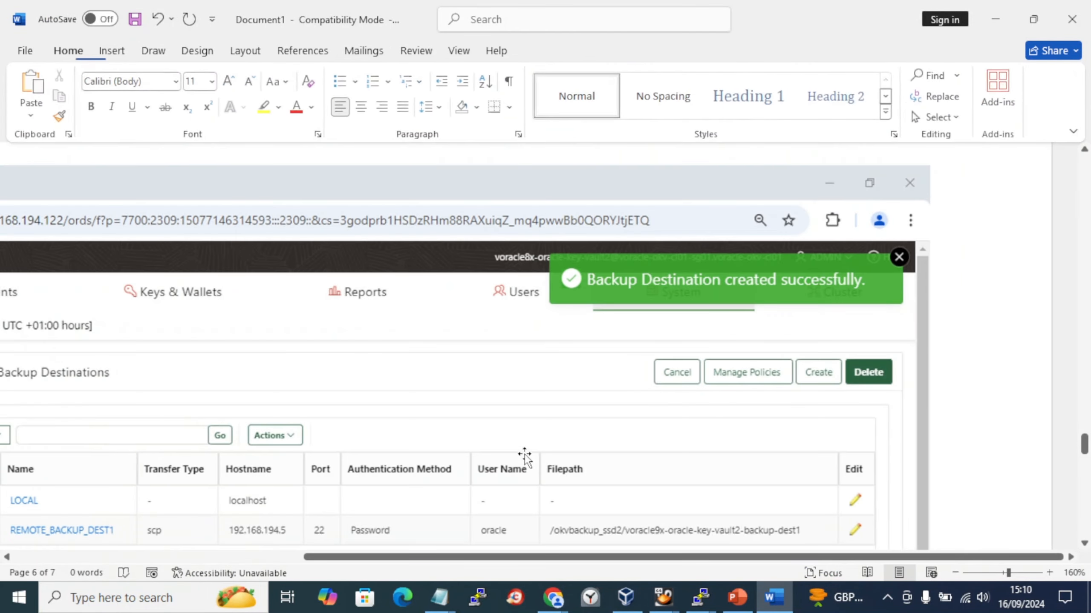
type("Sched")
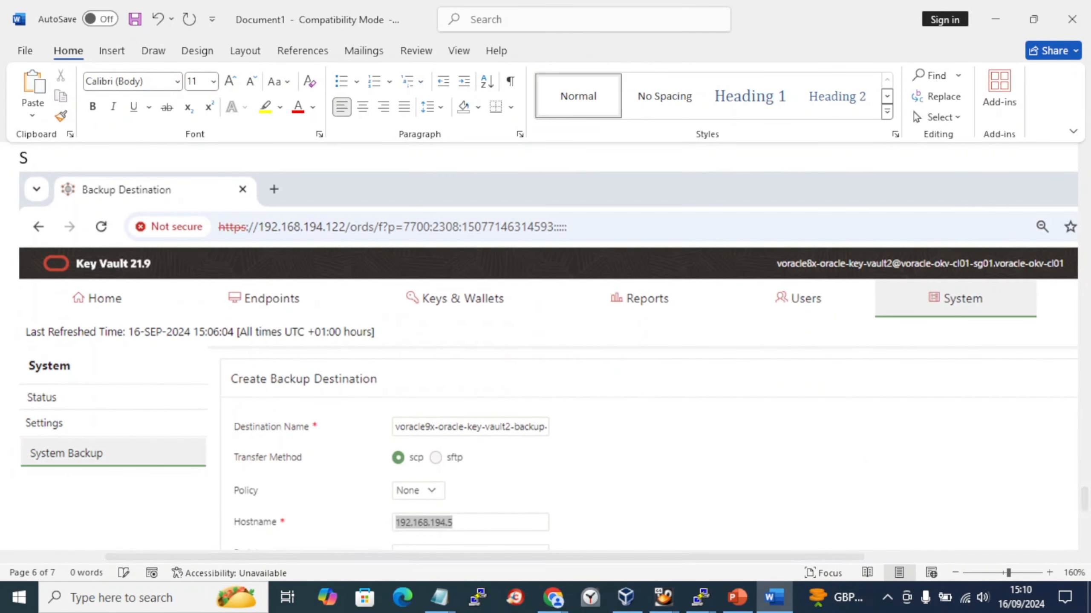
key("BackSpace")
key("BackSpace")
key("BackSpace")
key("BackSpace")
key("BackSpace")
key("BackSpace")
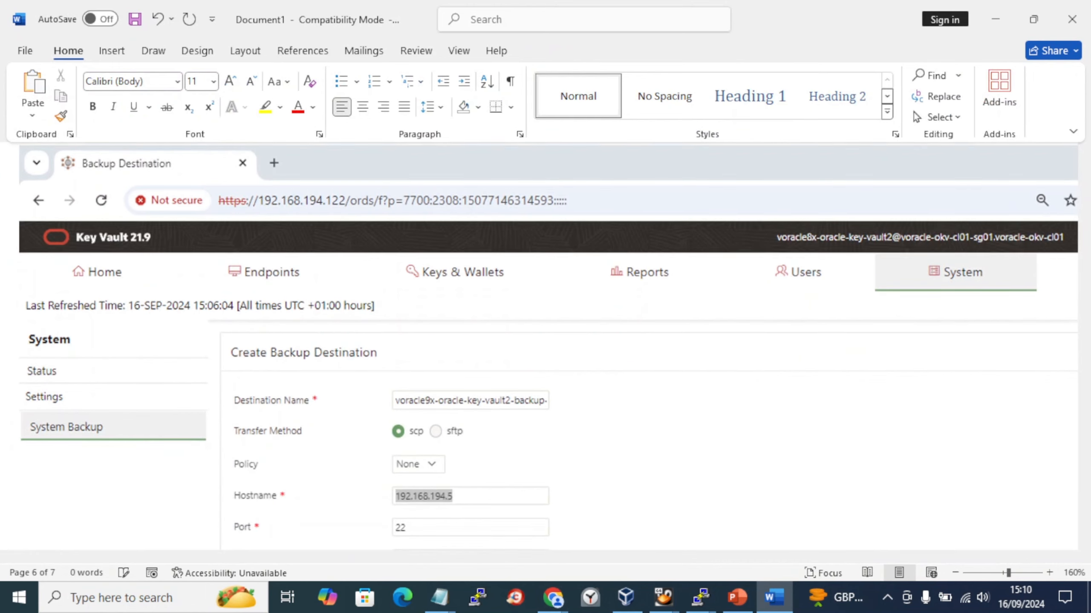
key("Right")
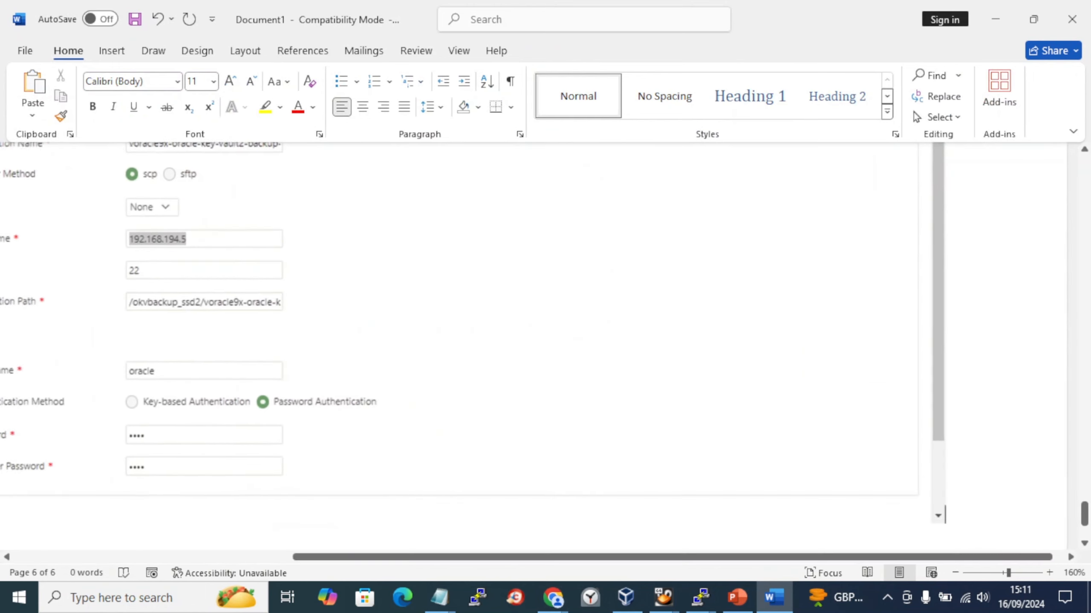
- Add the heading 'Schedule the backup:' on a new page in Word
key("Return")
key("Return")
type("Schedul")
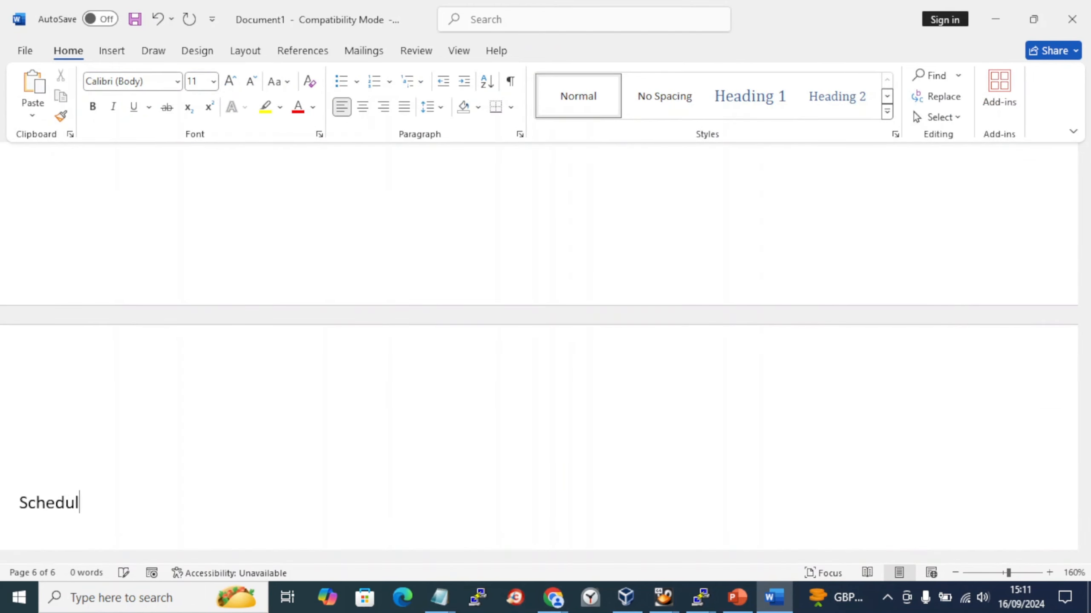
type("e the backup:")
key("Return")
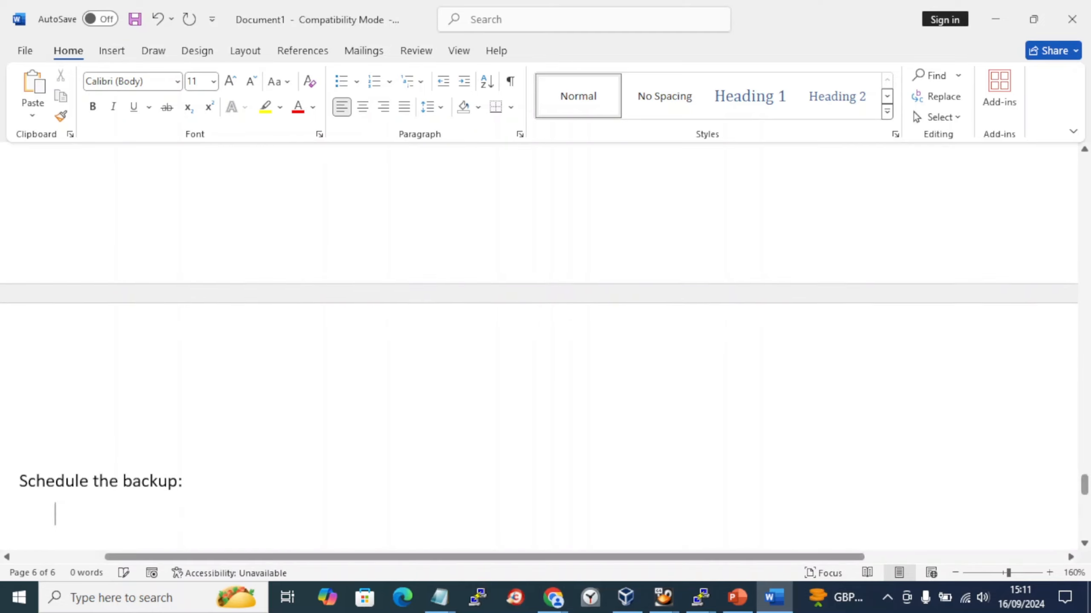
key("alt+Tab")
key("alt+Tab")
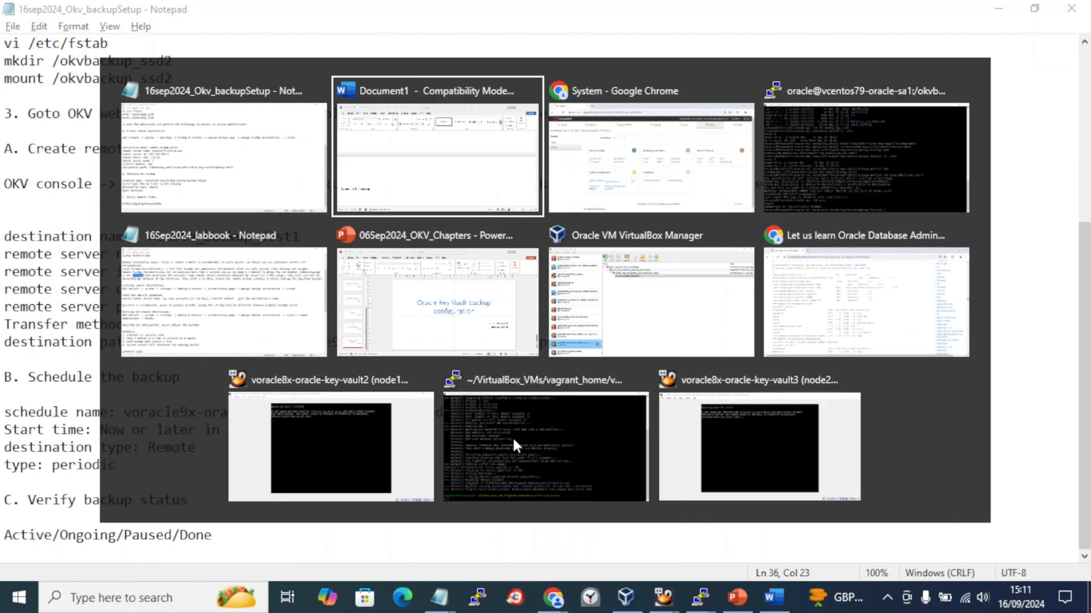
key("alt+Tab")
key("alt+Tab")
key("alt+Tab")
key("Tab")
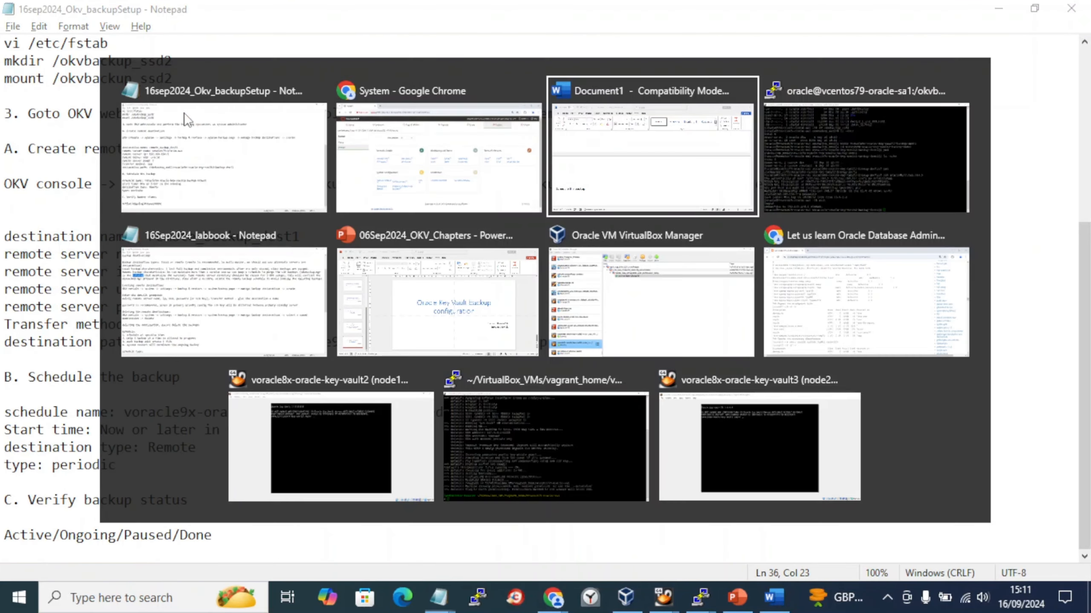
left_click(136, 53)
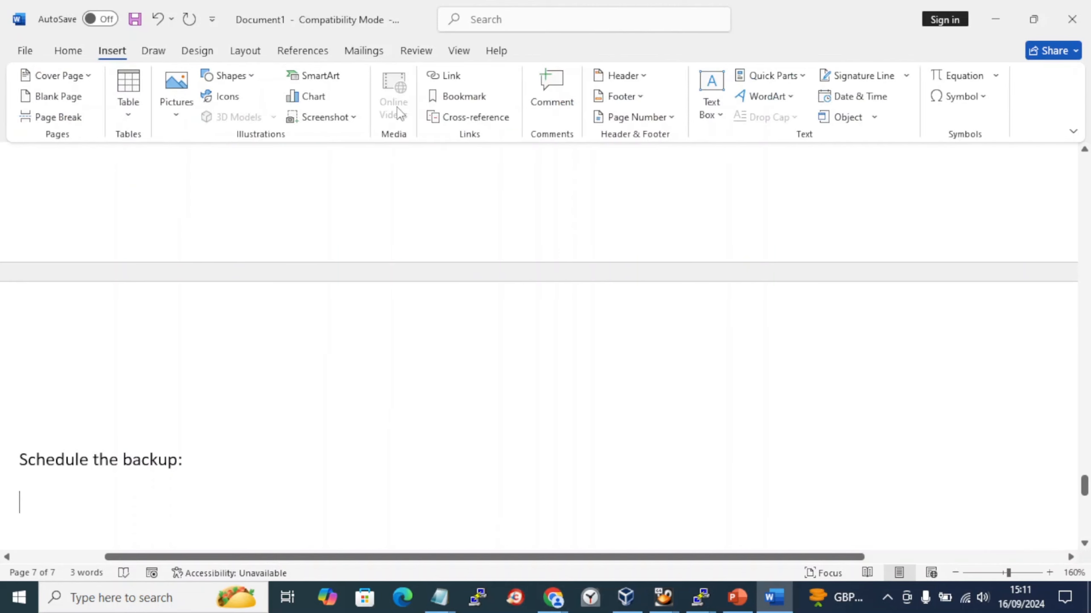
- Insert a screenshot of the Key Vault Settings page under the new heading
left_click(325, 117)
left_click(358, 194)
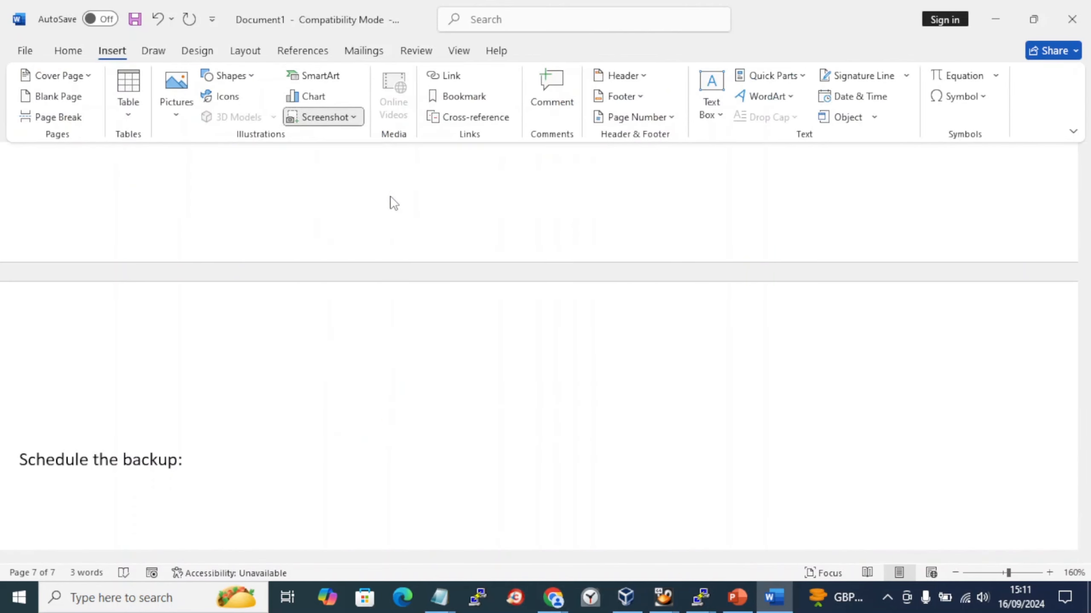
scroll(441, 344, "down", 10)
scroll(444, 347, "down", 1)
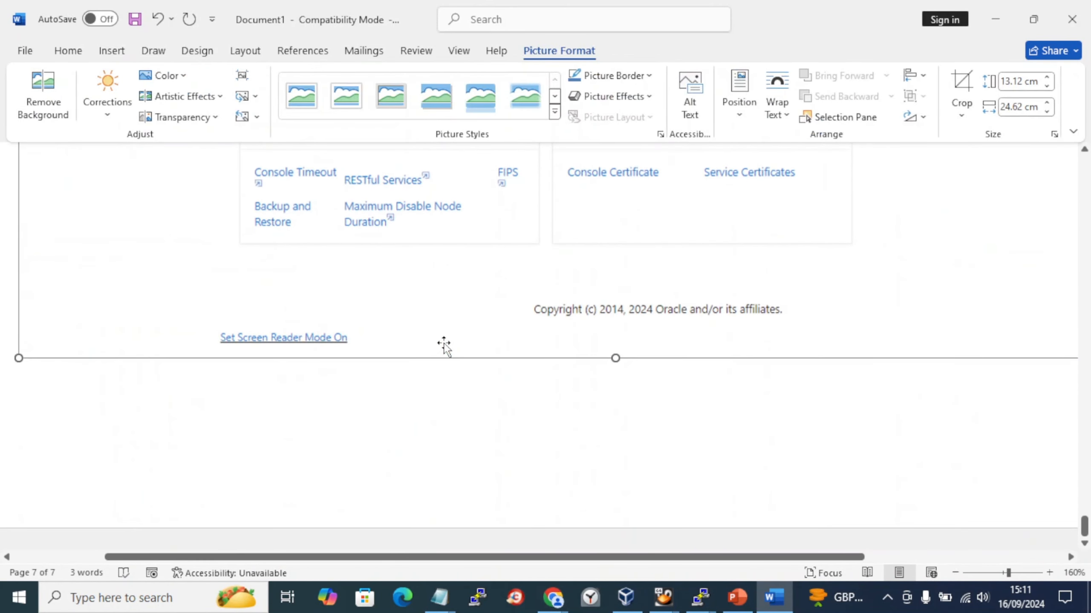
key("Right")
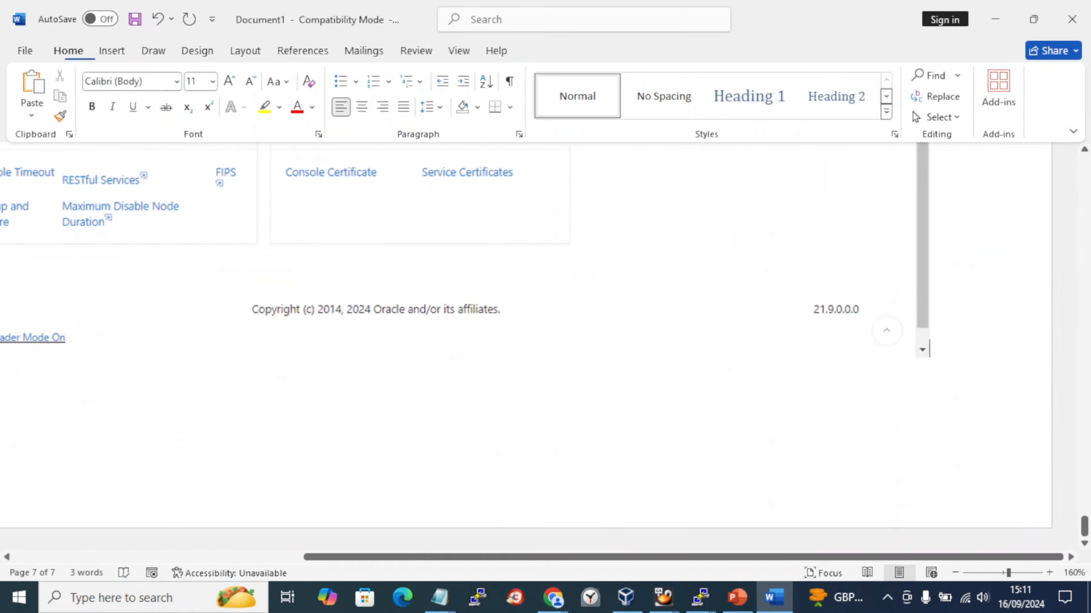
key("Return")
- Open Key Vault's Backup and Restore page, which shows no scheduled backups
key("alt+Tab")
key("alt+Tab")
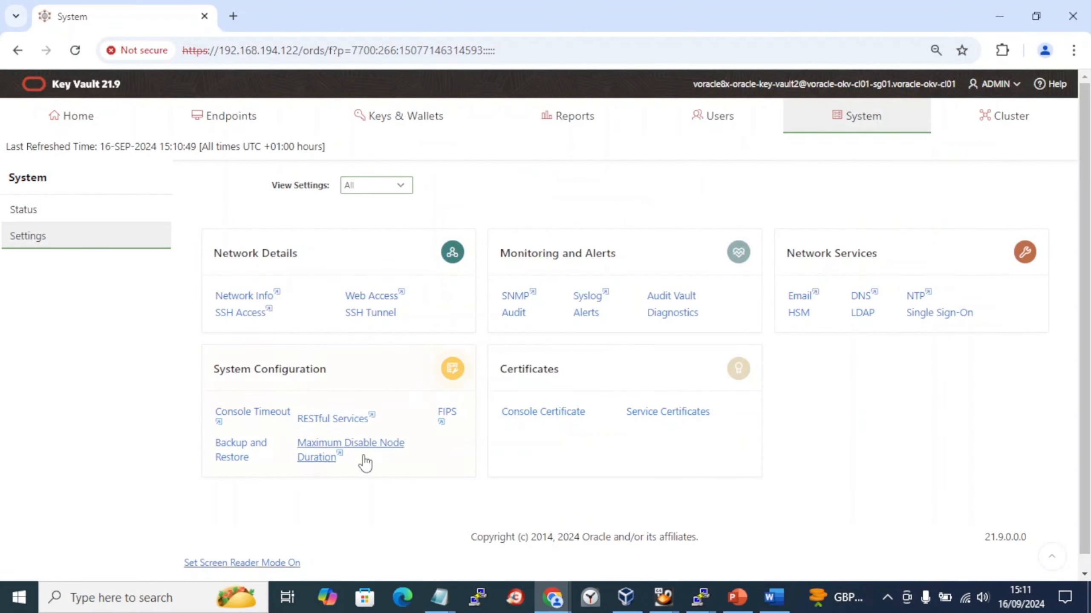
left_click(241, 456)
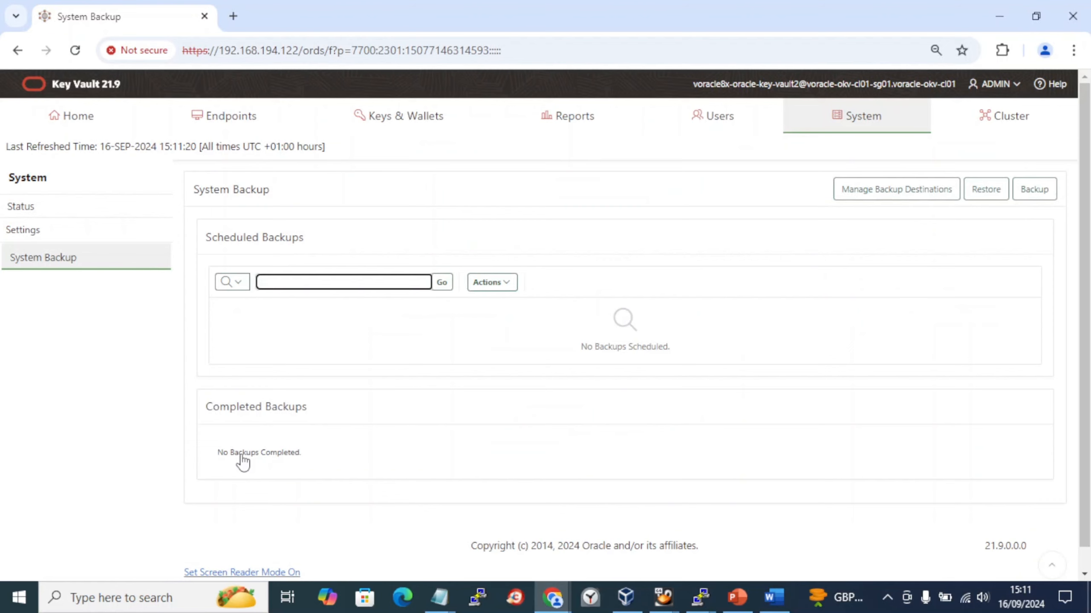
key("alt+Tab")
key("alt+Tab")
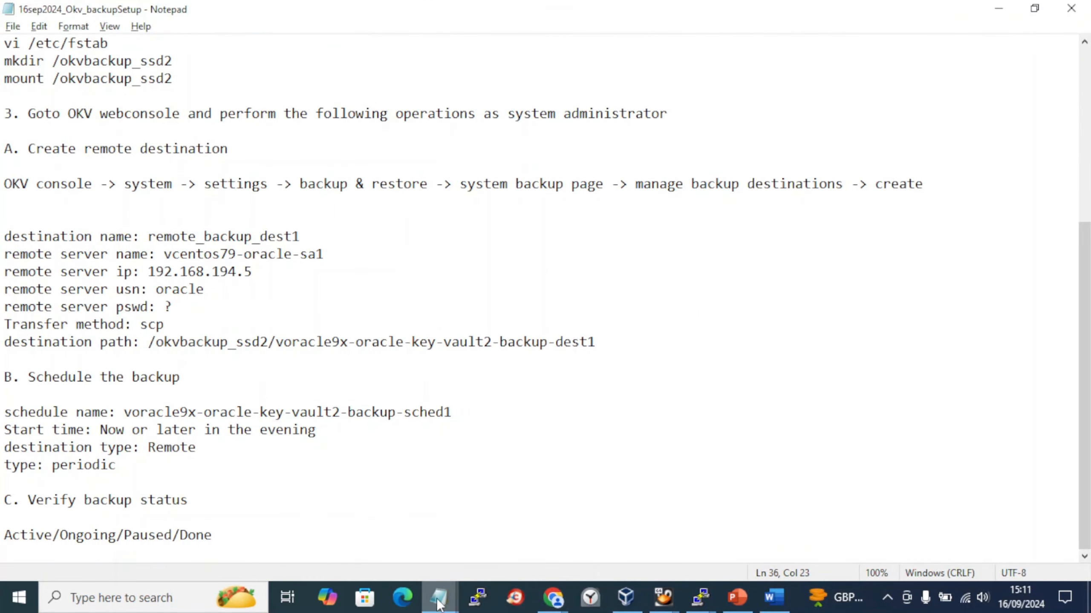
- Copy the console path for scheduling a backup from the labbook into section B of the setup notes
mouse_move(438, 596)
left_click(339, 504)
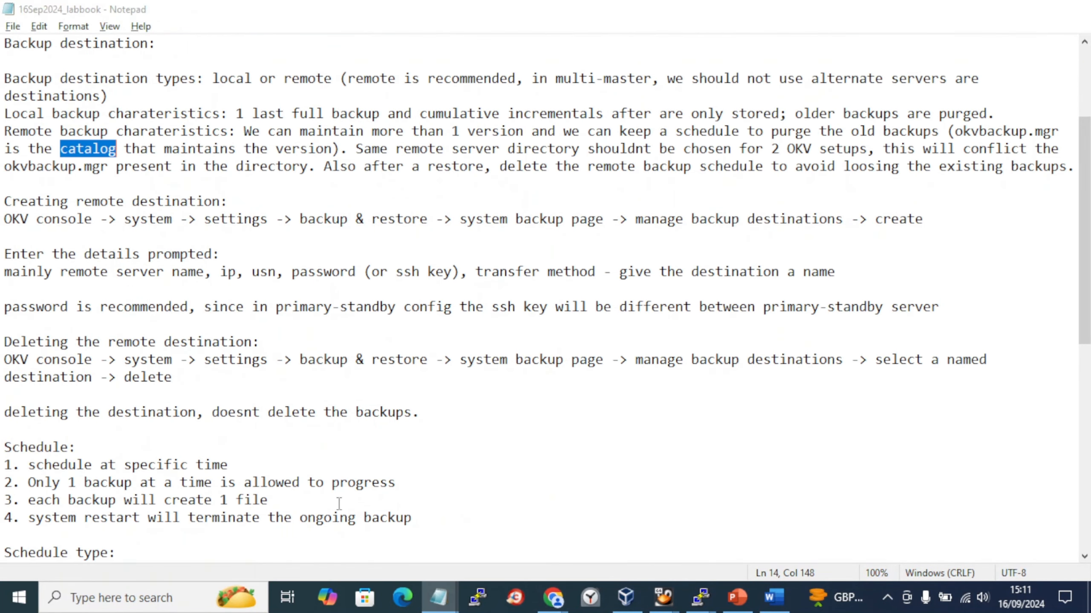
scroll(162, 366, "down", 4)
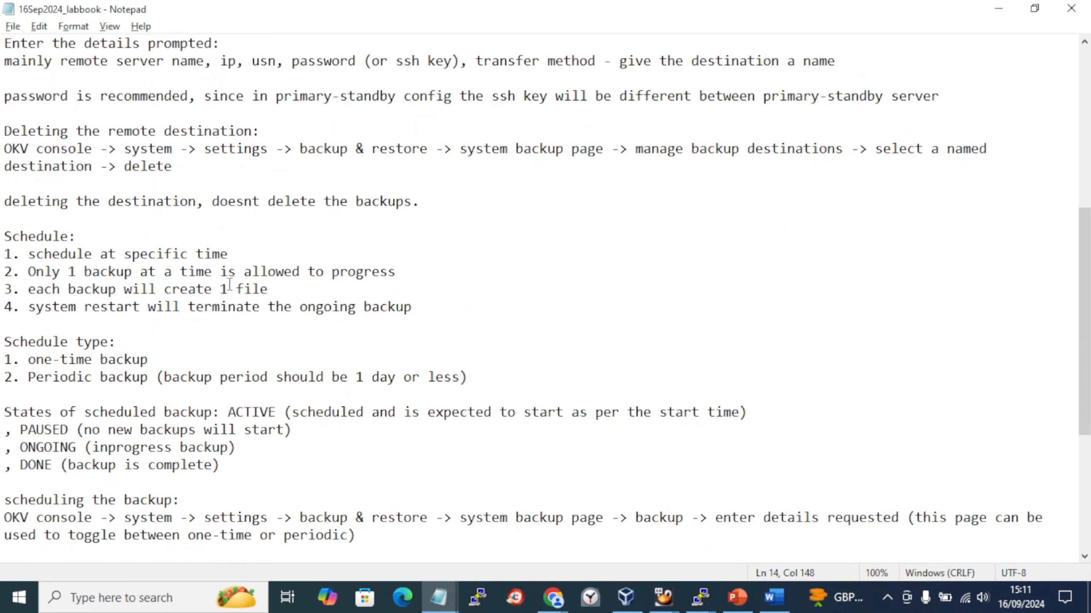
left_click_drag(356, 535, 3, 512)
key("alt+Tab")
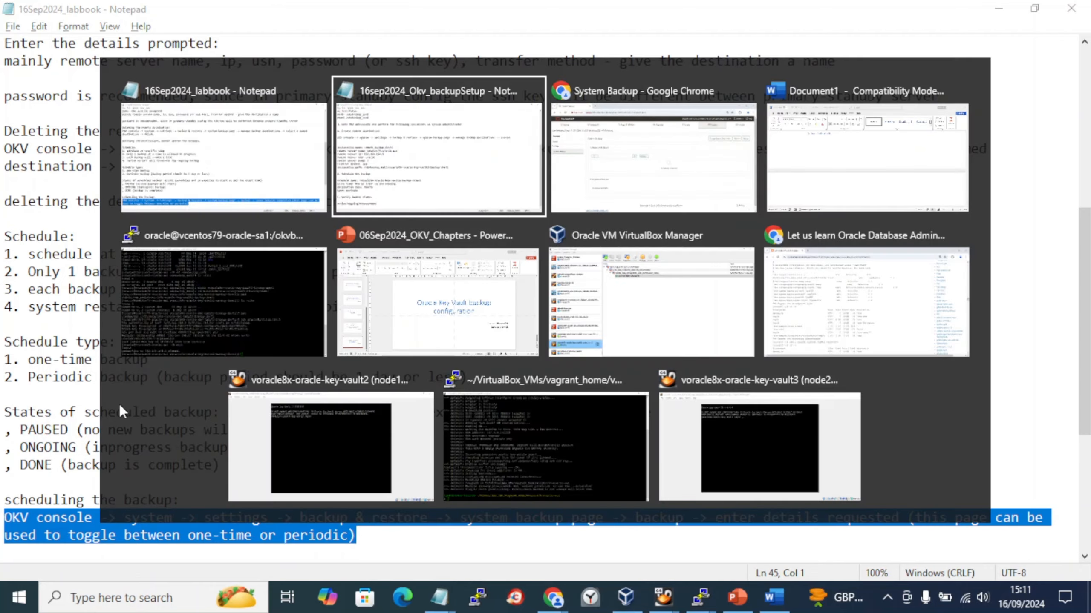
key("Return")
key("Return")
type("OKV console -> system -> settings -> backup & restore -> system backup page -> backup -> enter details requested (this page can be used to toggle between one-time or periodic)")
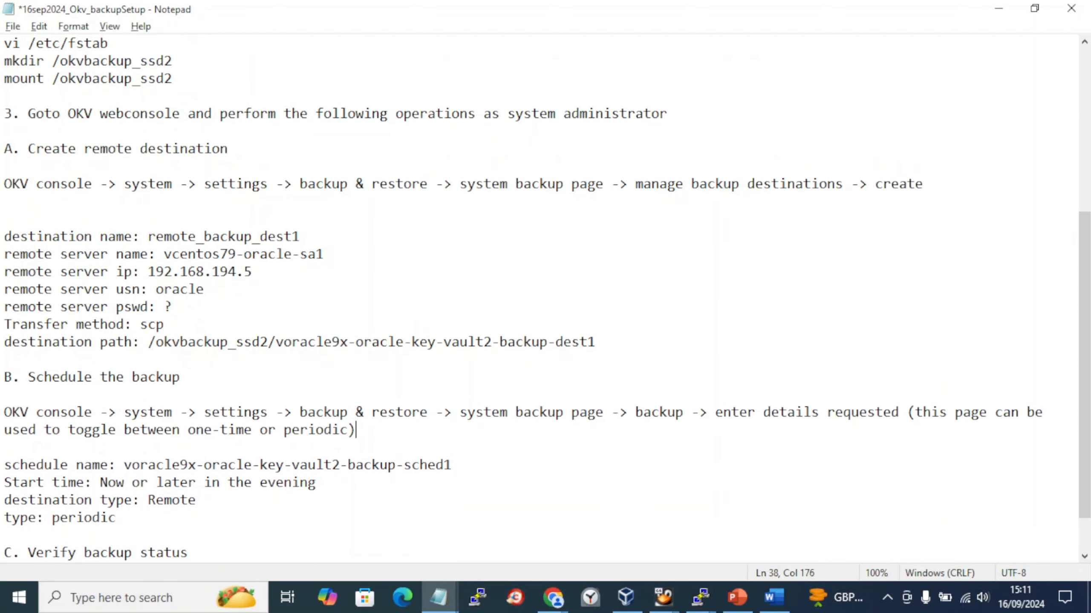
- Return to the Key Vault Backup page and start scheduling a new backup
key("alt+Tab")
key("Tab")
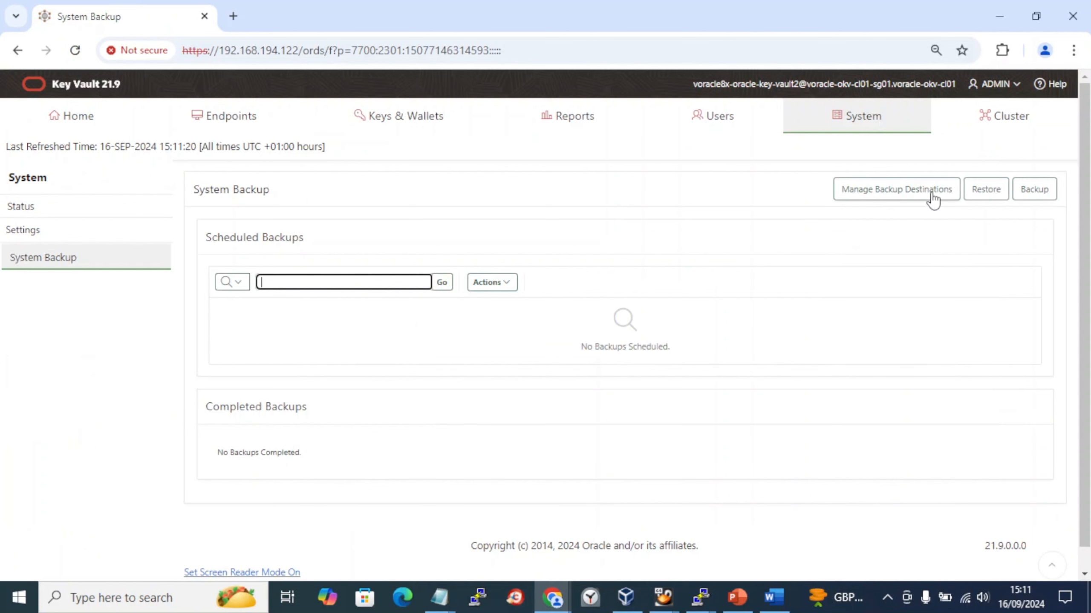
key("alt+Tab")
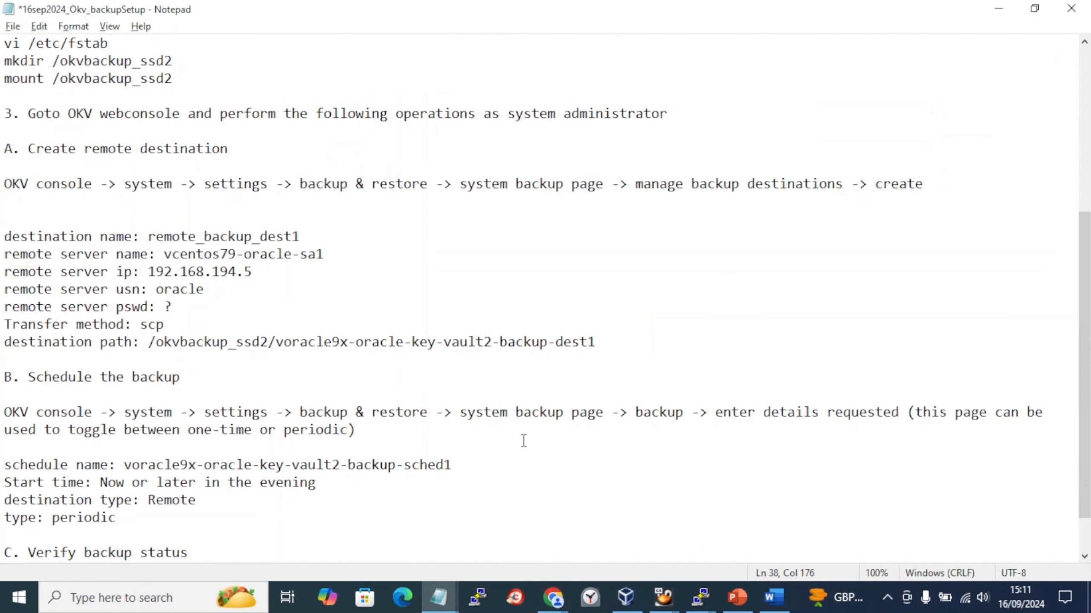
key("alt+Tab")
key("alt+Tab")
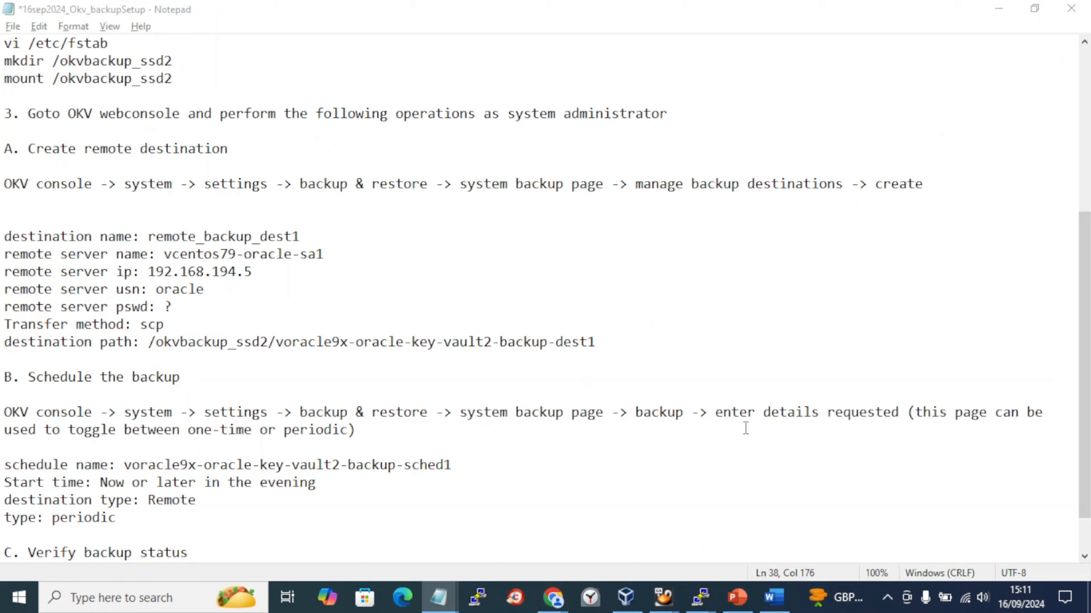
key("alt+Tab")
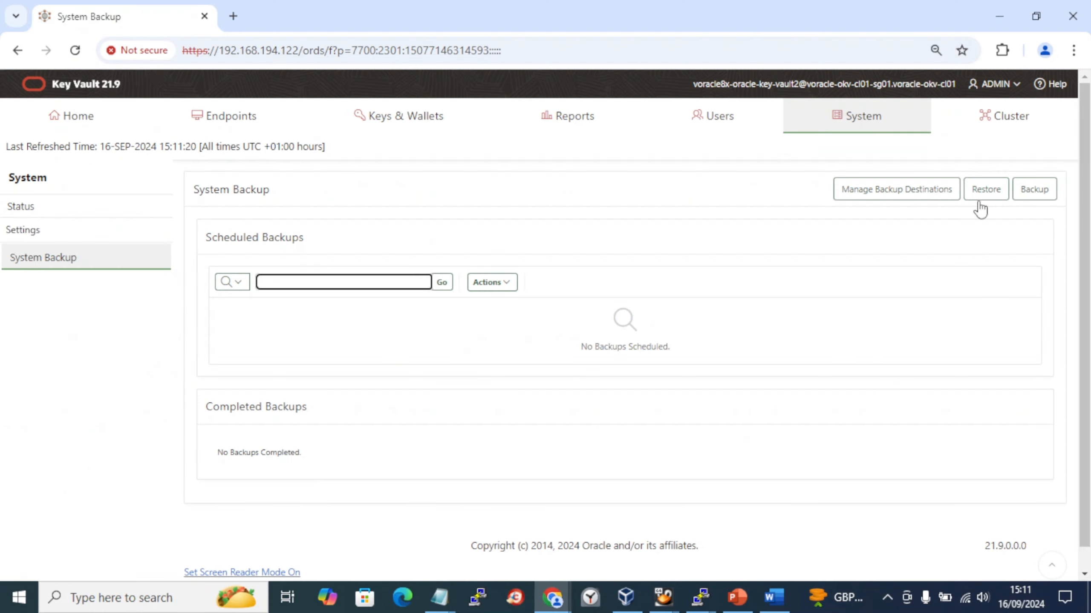
left_click(1031, 193)
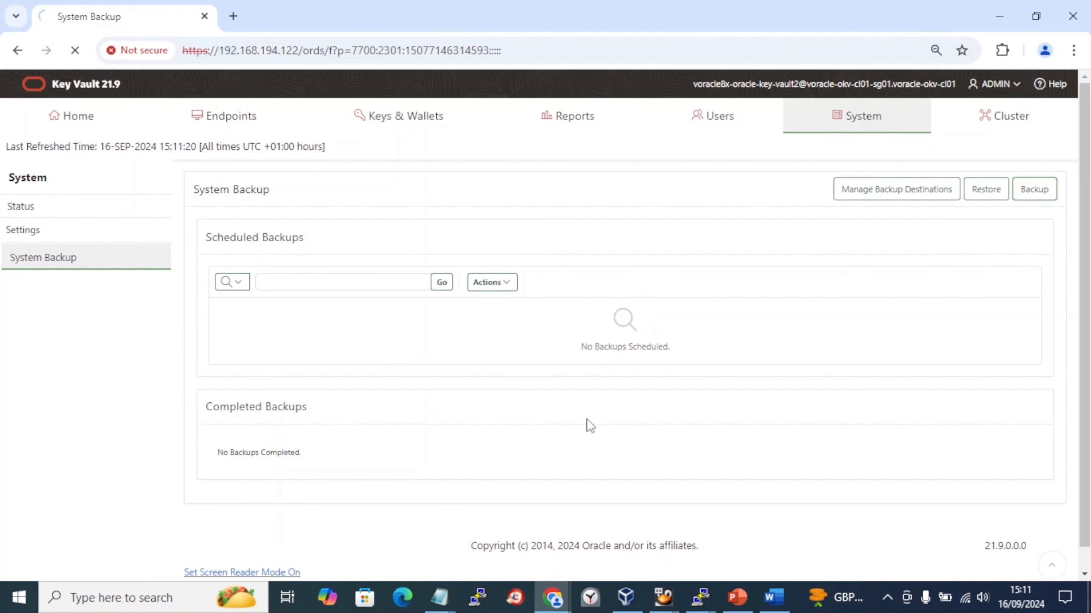
- Insert a screenshot of the Key Vault backup page into the Word notes
key("alt+Tab")
key("Tab")
key("Tab")
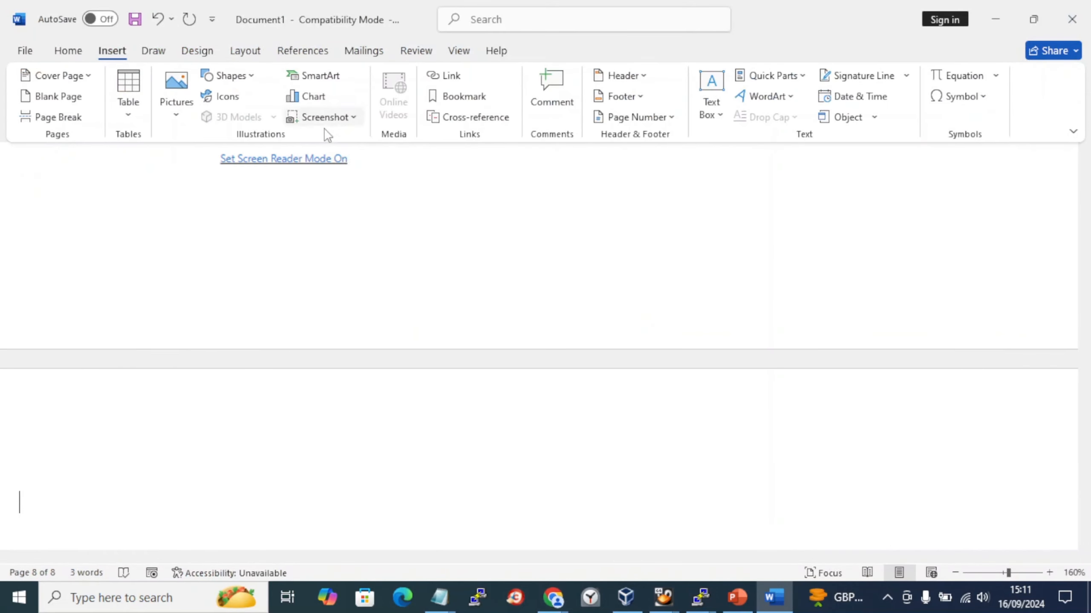
left_click(353, 116)
left_click(358, 224)
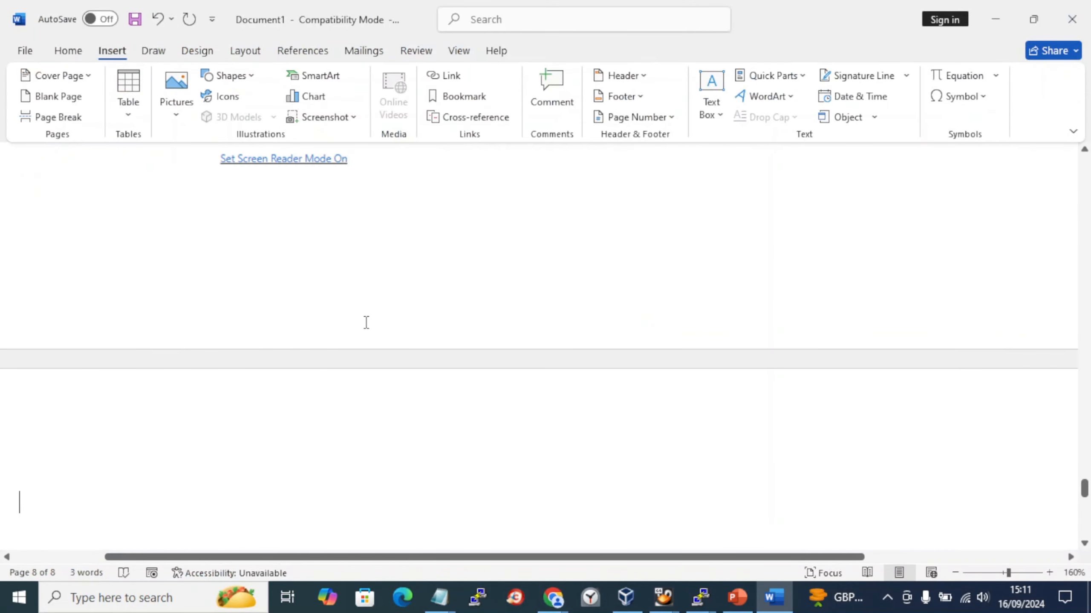
scroll(370, 322, "down", 5)
scroll(263, 198, "down", 3)
scroll(263, 197, "up", 2)
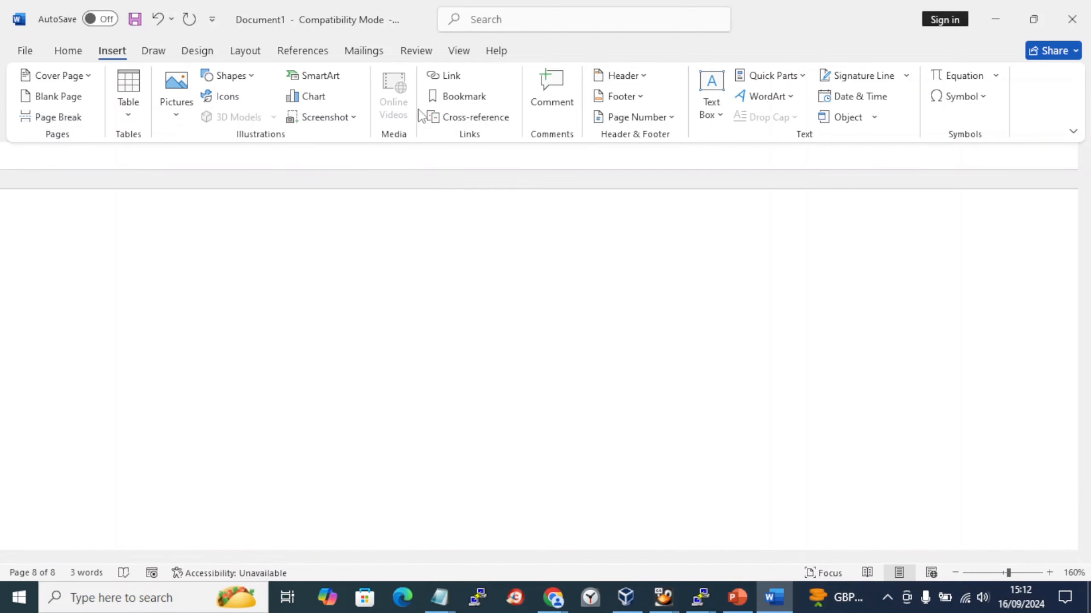
left_click(323, 117)
left_click(348, 190)
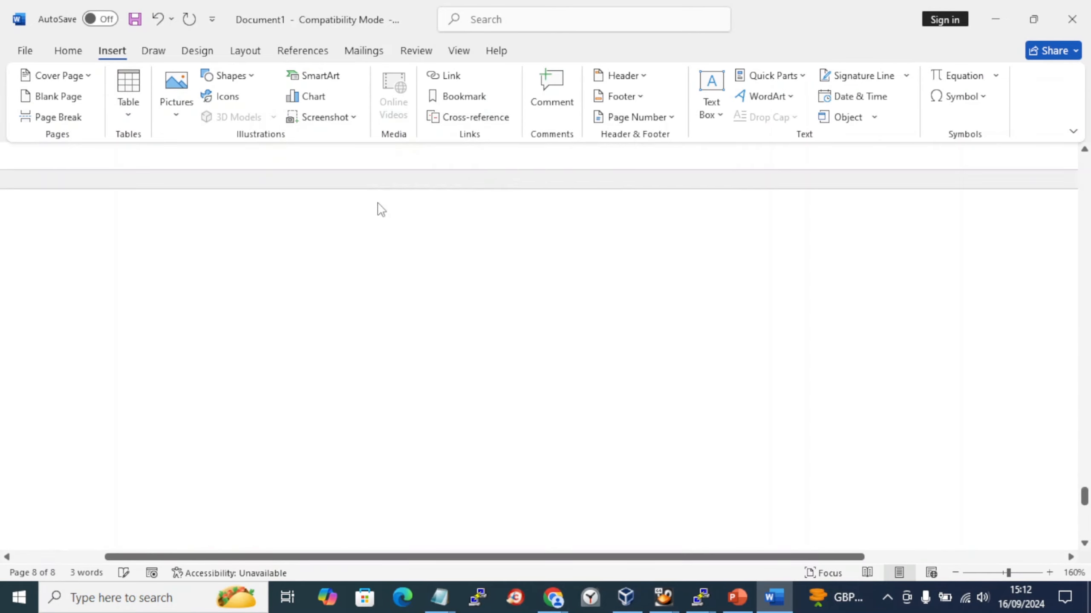
scroll(546, 277, "down", 4)
- Copy the schedule name from the setup notes into the Schedule Backup Name field
key("alt+Tab")
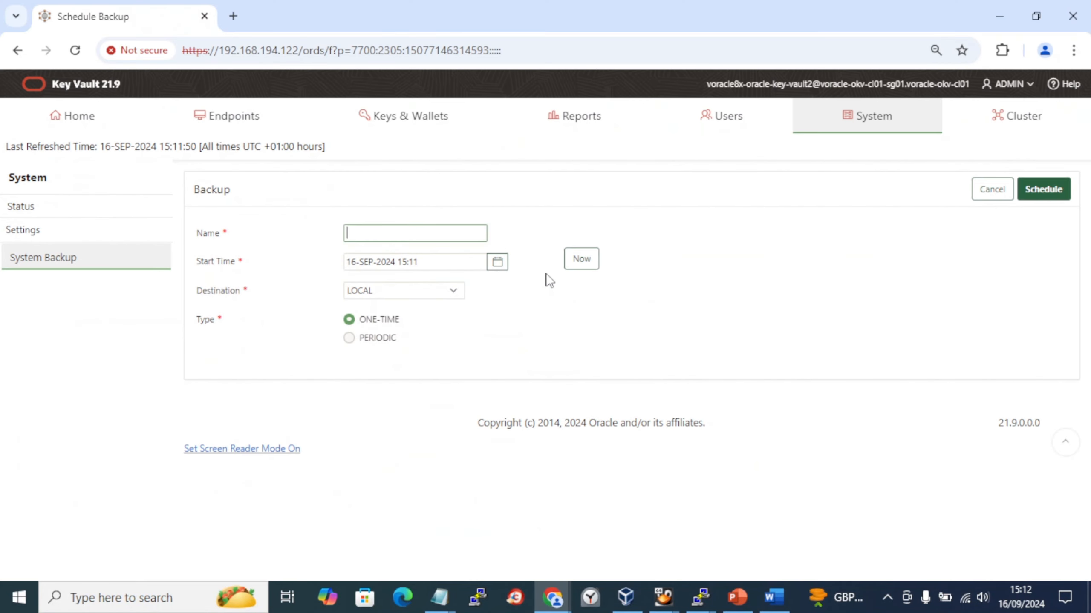
key("alt+Tab")
key("alt+Tab")
key("alt+Tab")
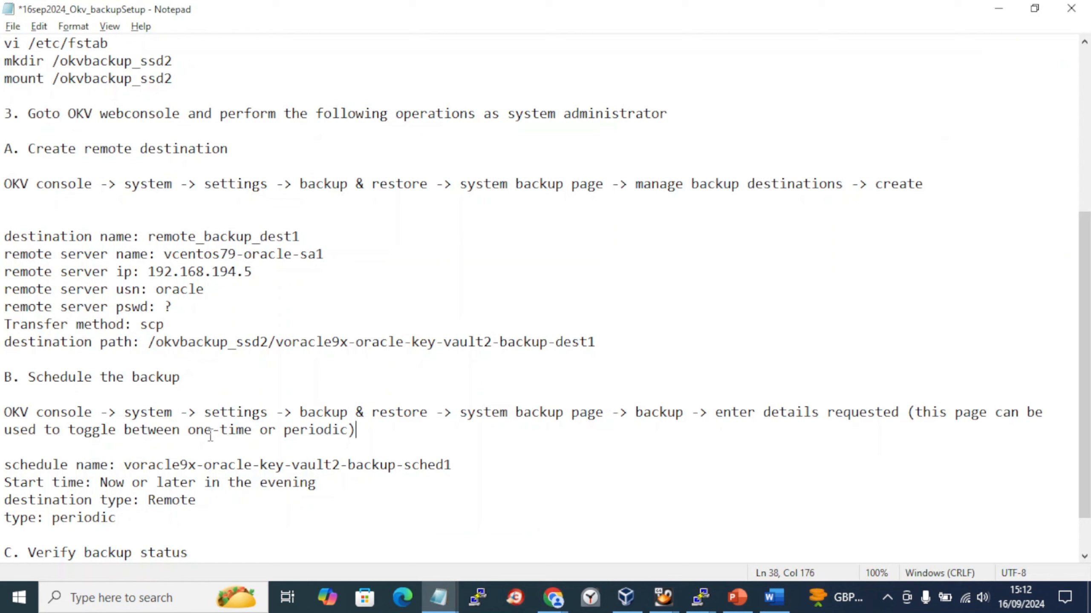
left_click(465, 463)
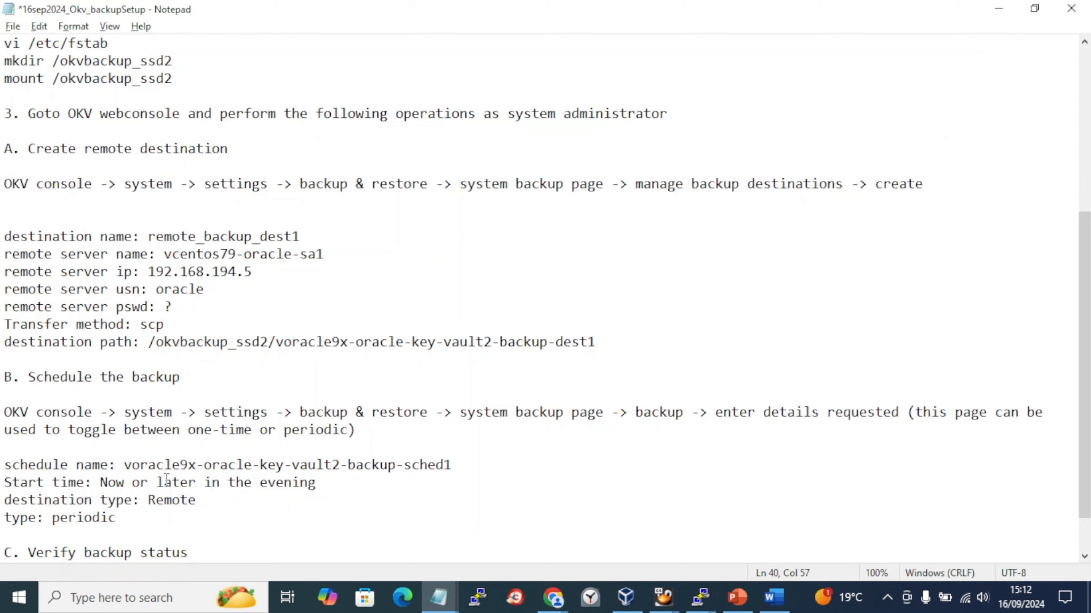
left_click(126, 466, "shift")
key("ctrl+c")
key("alt+Tab")
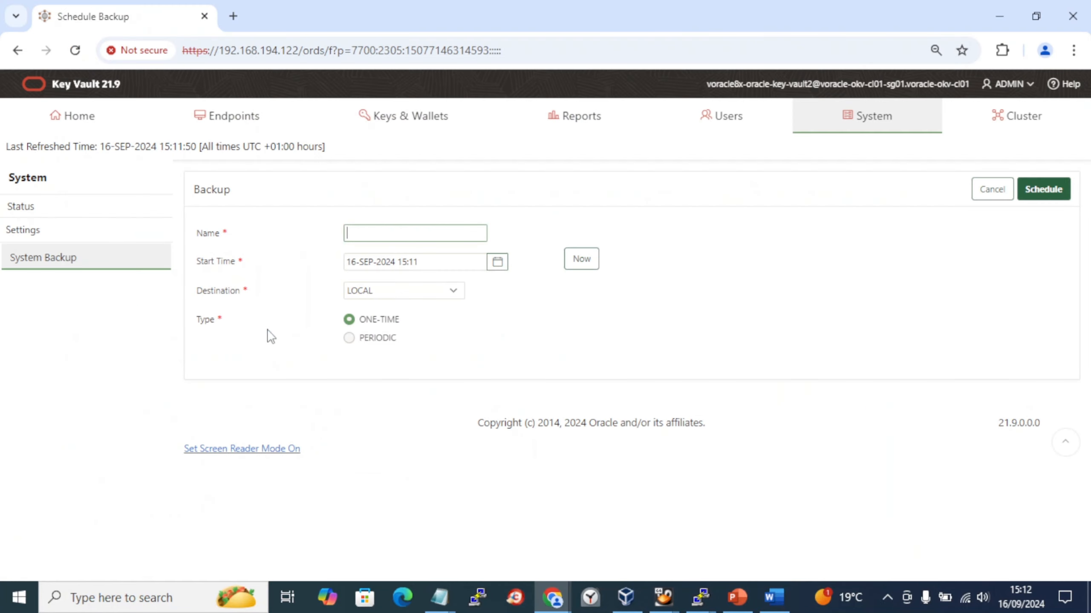
key("ctrl+v")
- Set the backup to start now as PERIODIC with destination REMOTE_BACKUP_DEST1
left_click(454, 263)
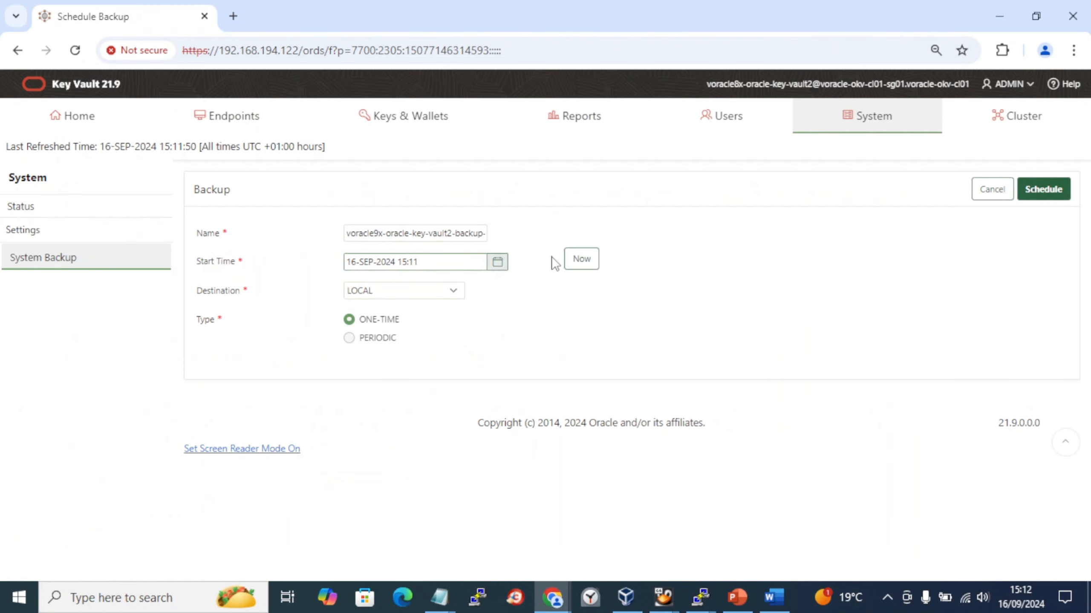
left_click(572, 262)
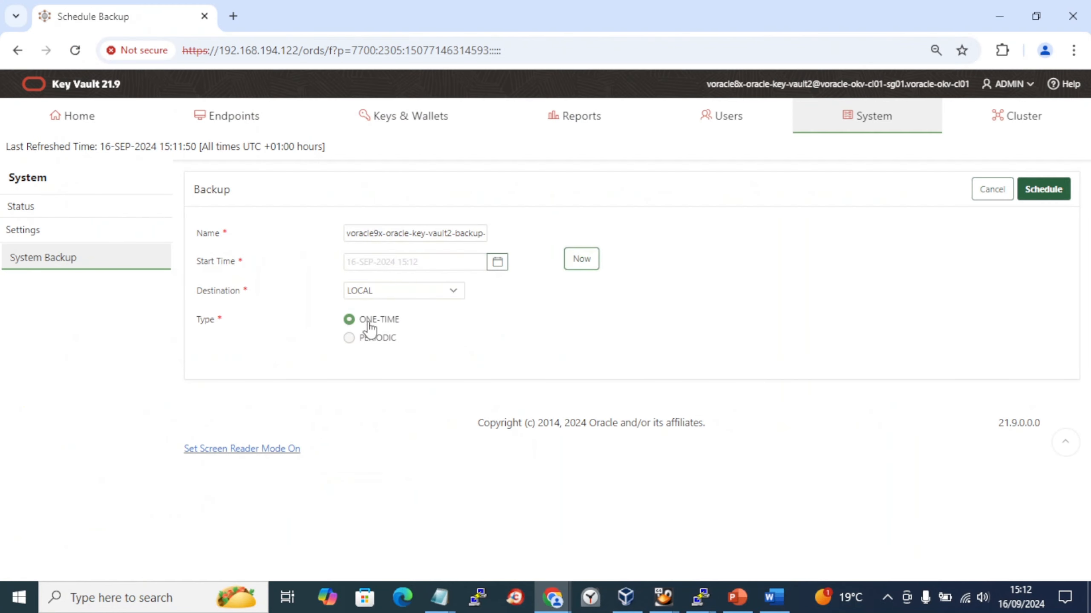
left_click(348, 339)
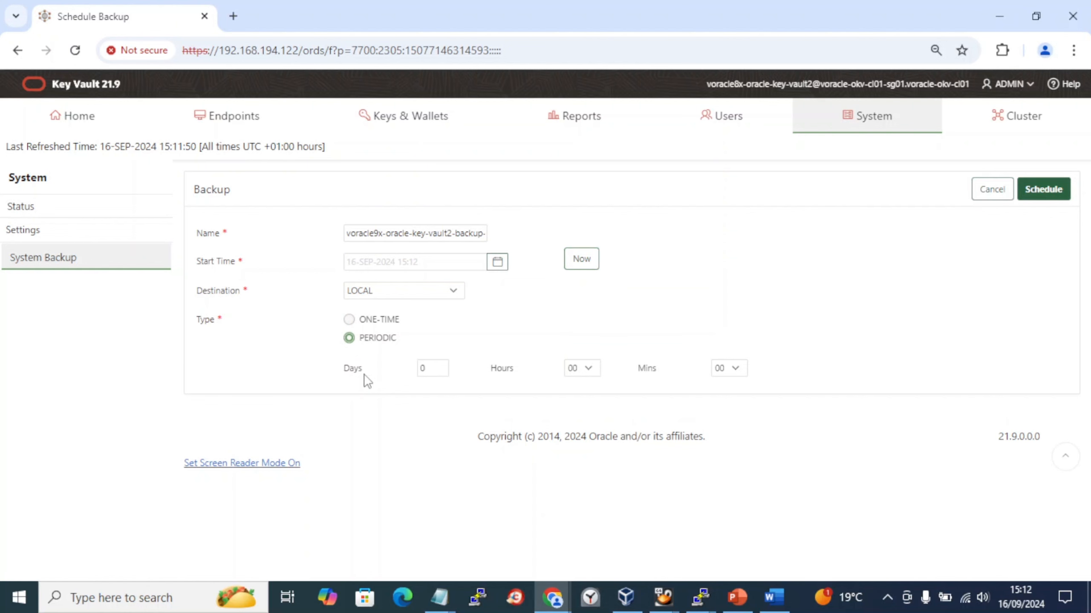
left_click(433, 301)
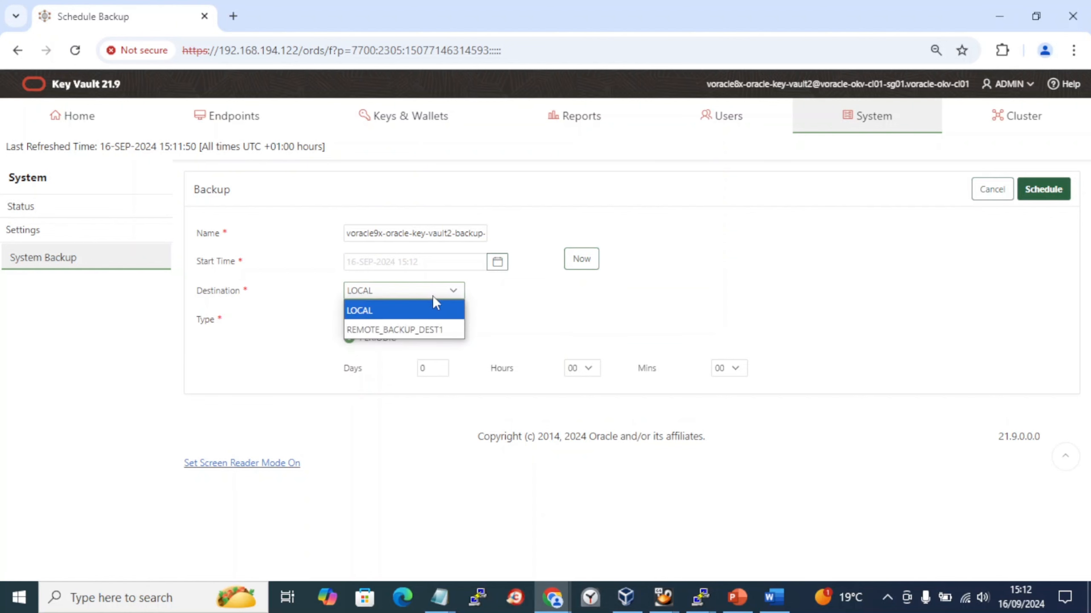
left_click(403, 329)
- Add a screenshot of the Schedule Backup form to Word and enter 1 in Days
key("alt+Tab")
key("alt+Tab")
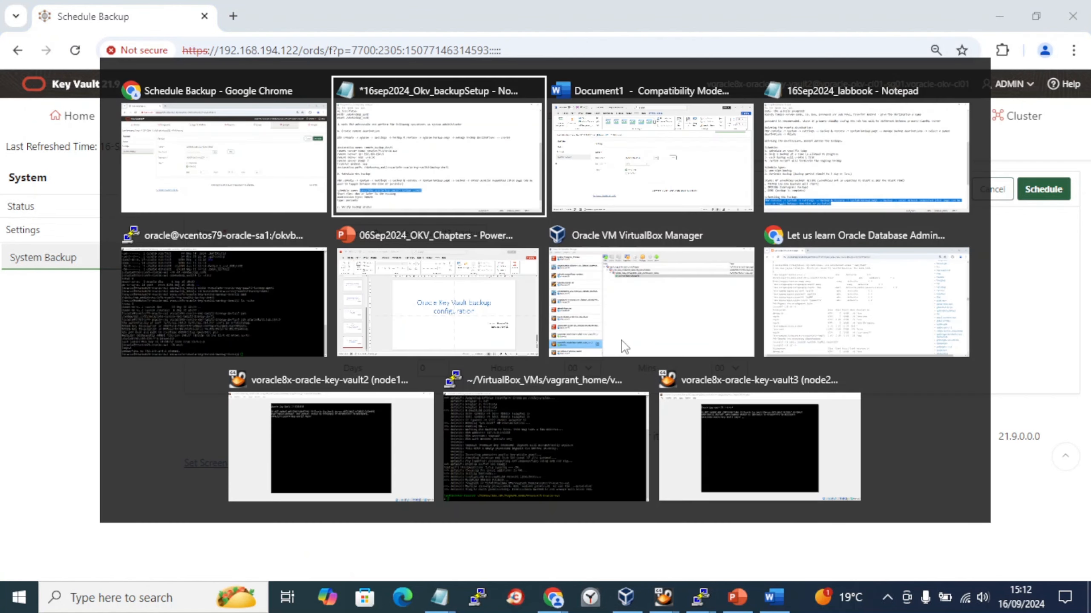
scroll(621, 340, "down", 5)
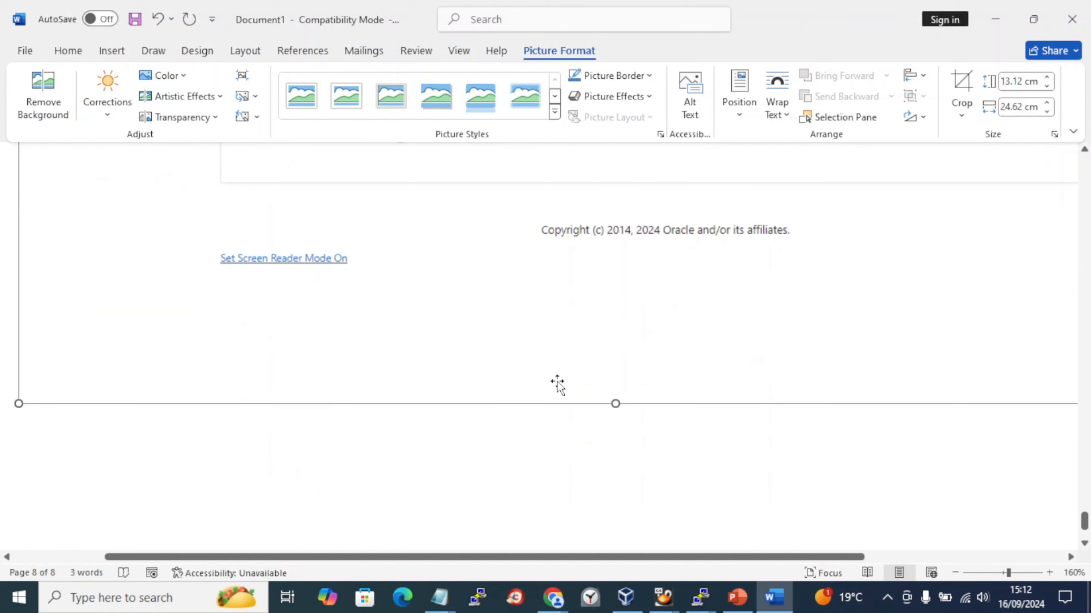
key("Right")
key("Return")
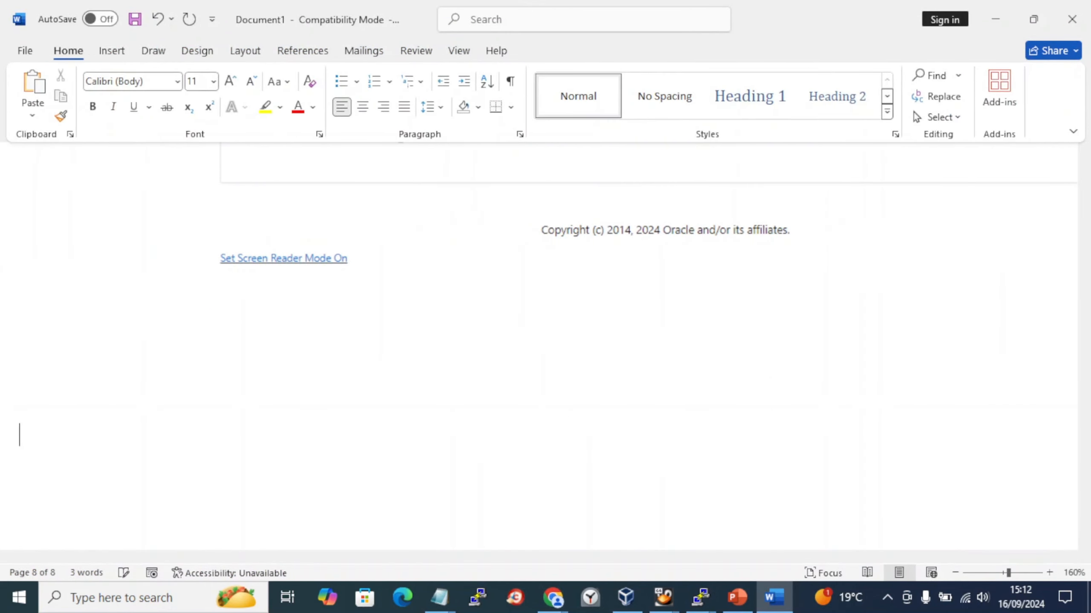
left_click(112, 51)
left_click(324, 117)
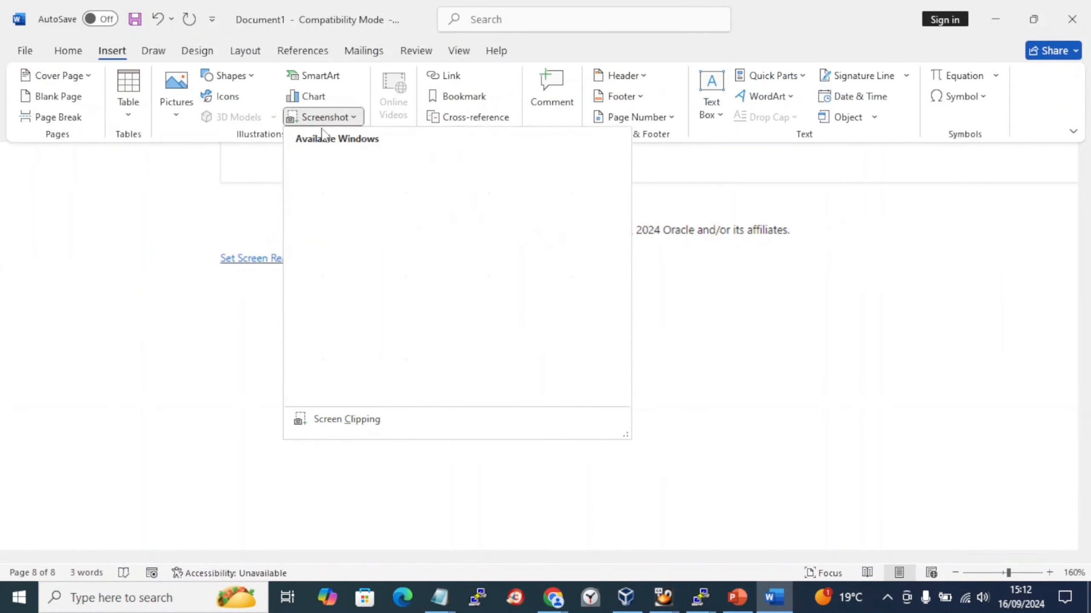
left_click(339, 184)
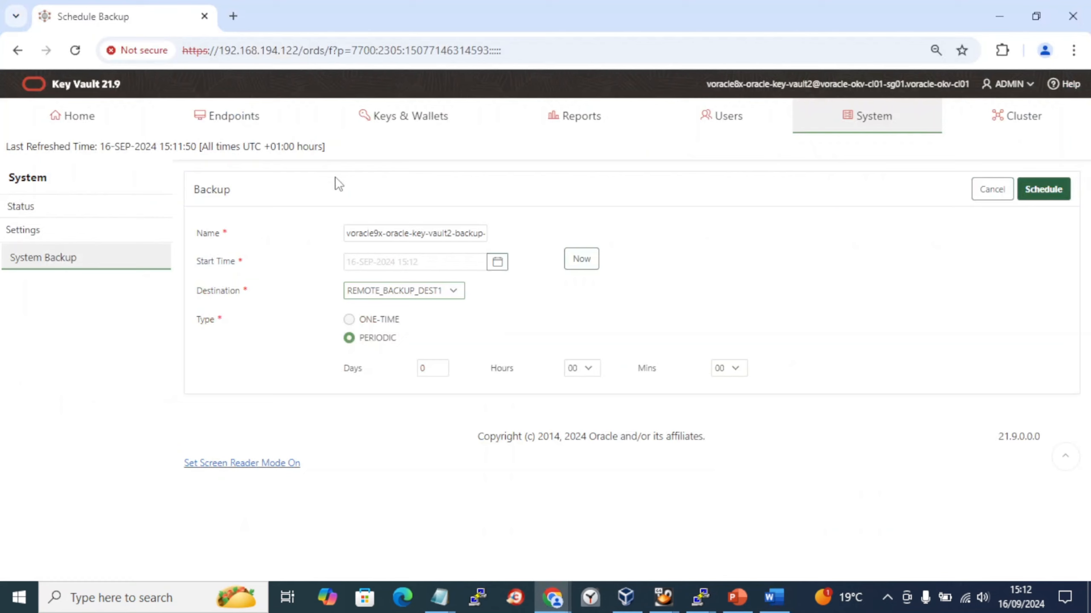
double_click(425, 368)
type("1")
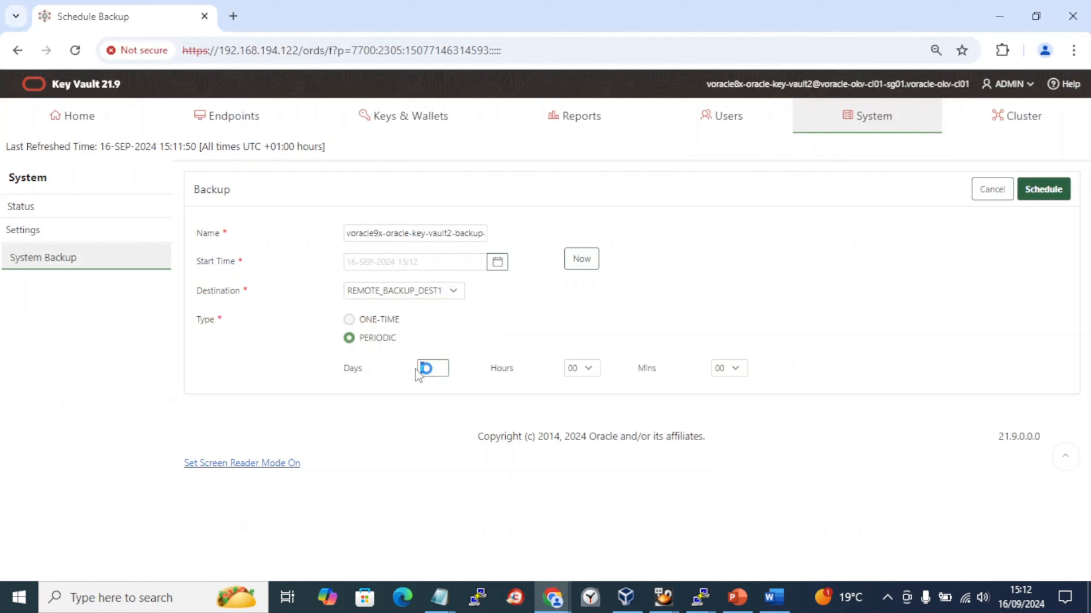